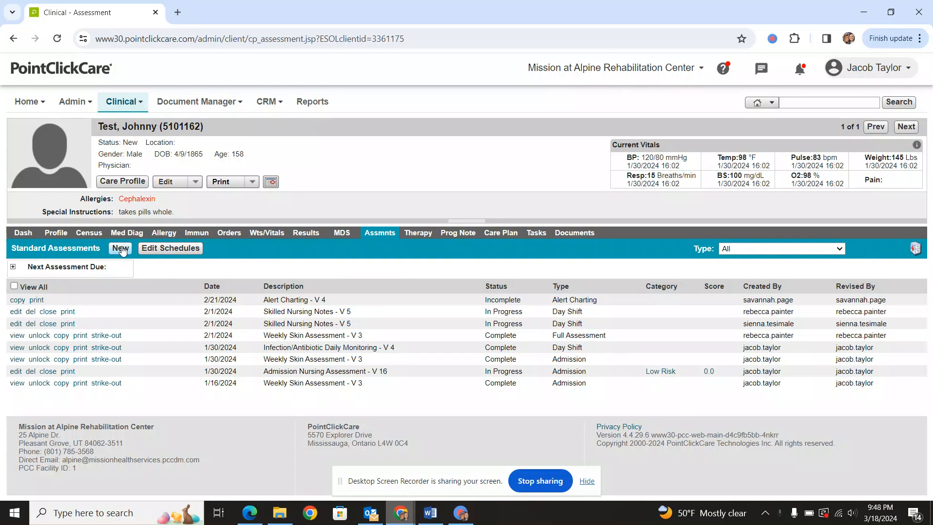
- View only the Weekly Skin Assessment - V 3 entries, toggling View All on and off, and return the type filter to All
click(740, 249)
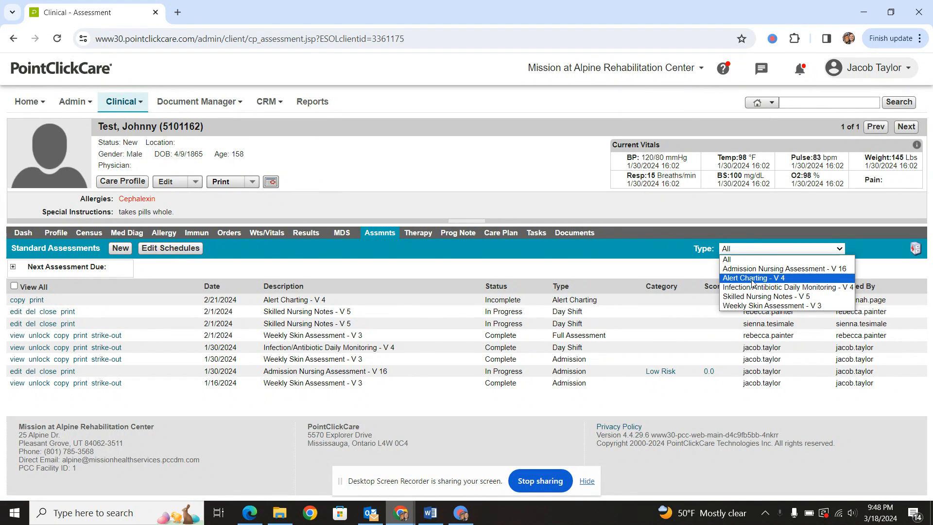
click(754, 306)
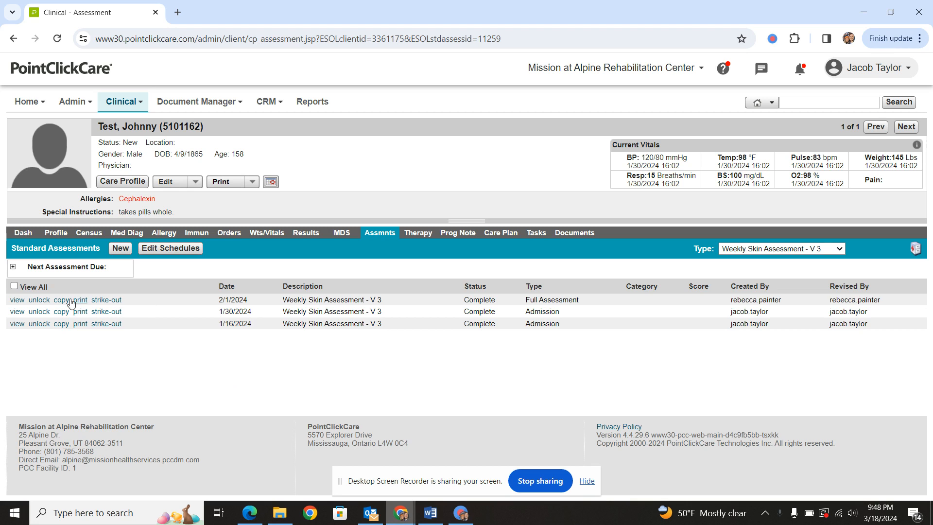
click(15, 286)
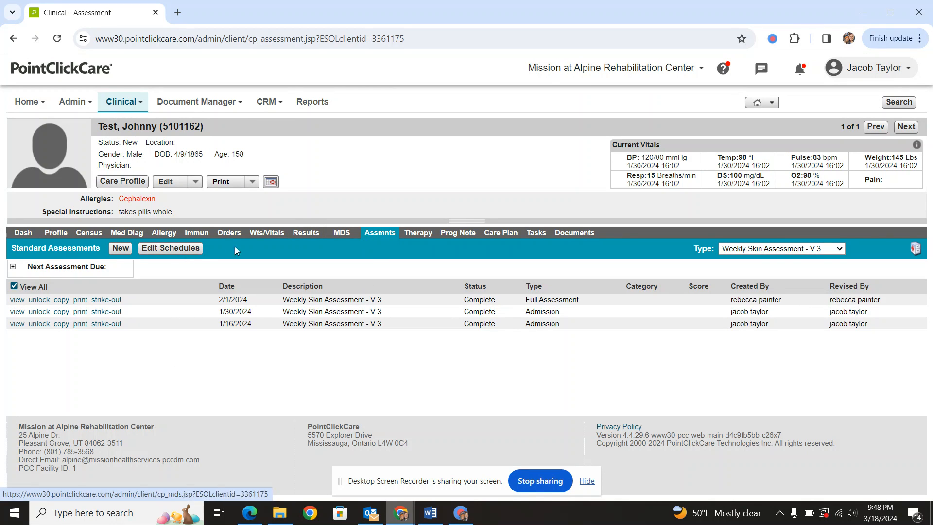
click(14, 286)
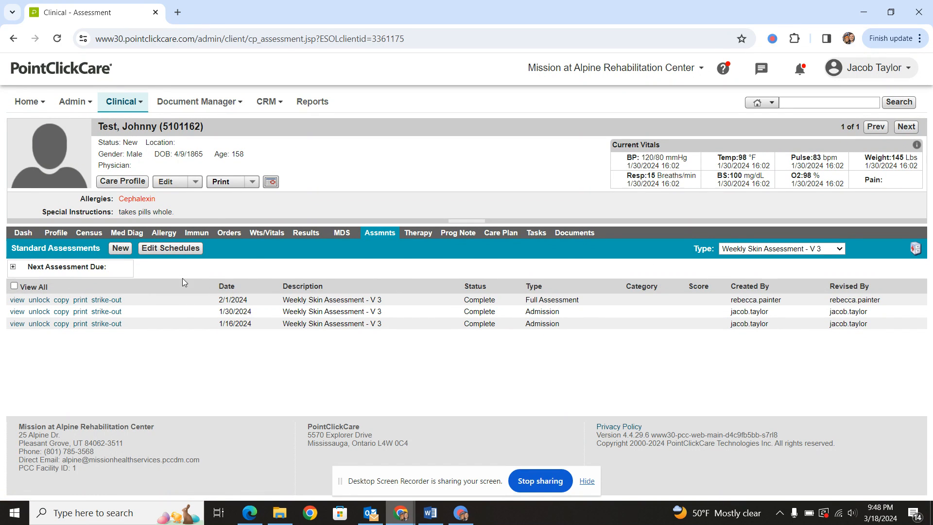
click(770, 250)
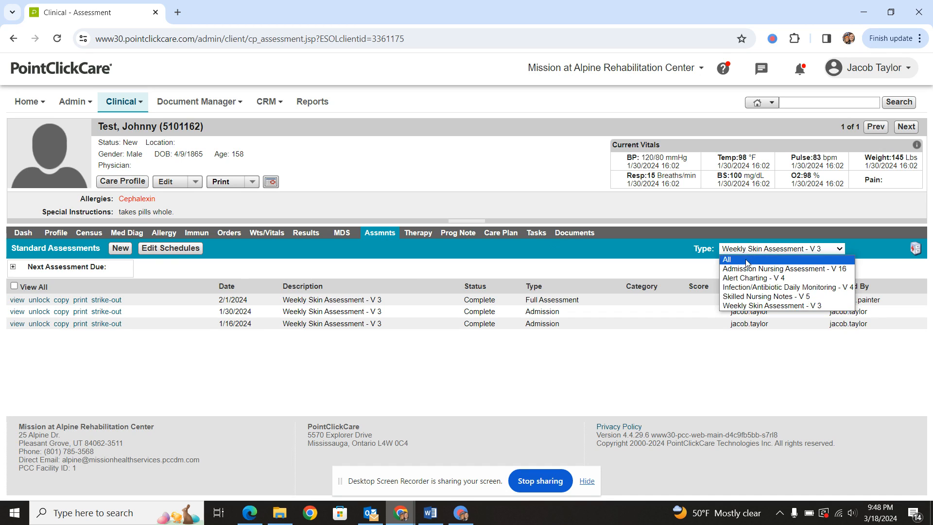
click(762, 258)
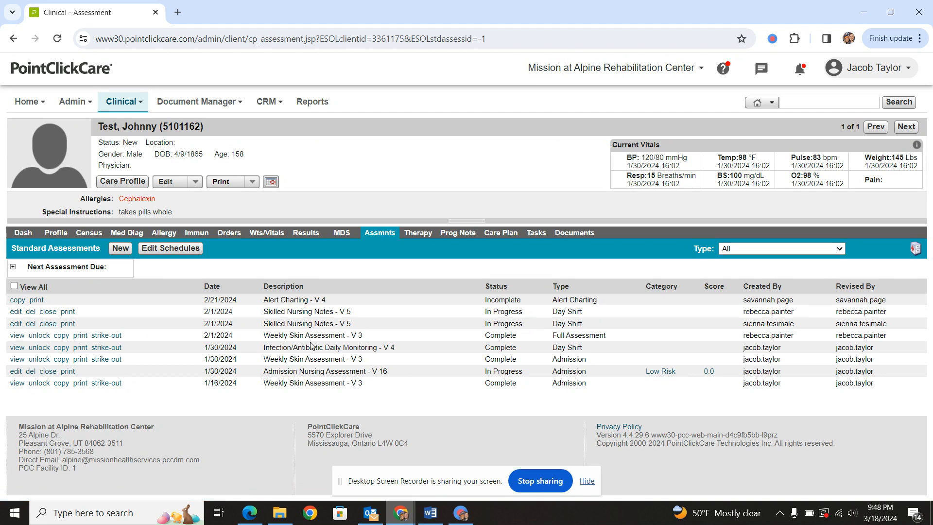
- Copy the completed 2/1/2024 Weekly Skin Assessment into a new assessment of type Full Assessment and save it
click(64, 336)
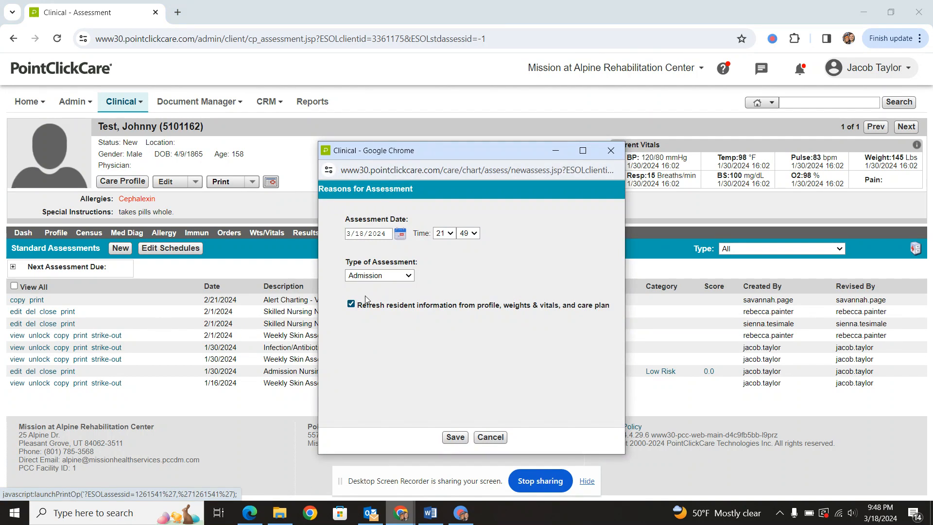
click(399, 276)
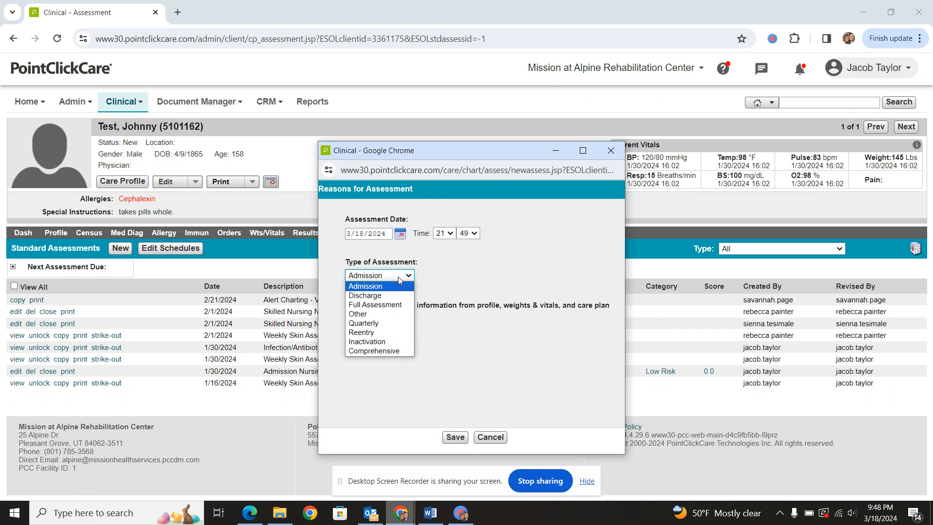
click(392, 305)
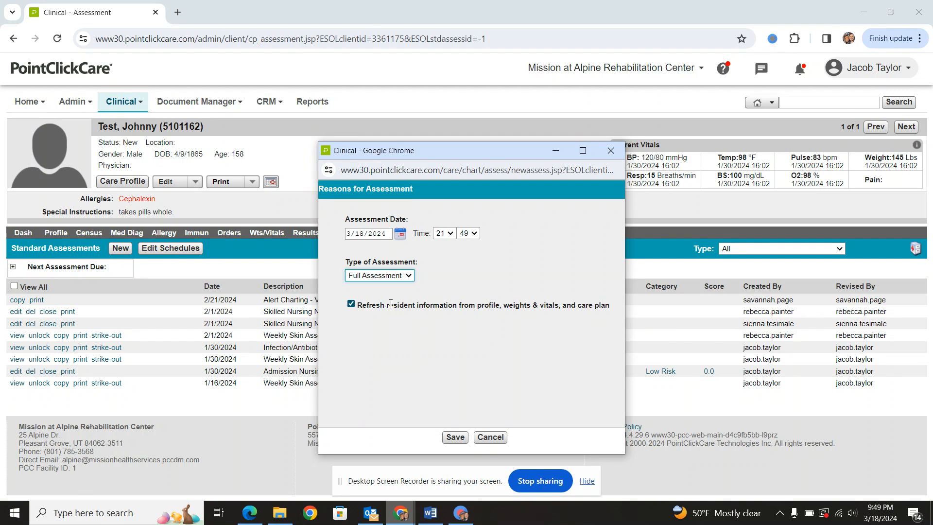
click(455, 437)
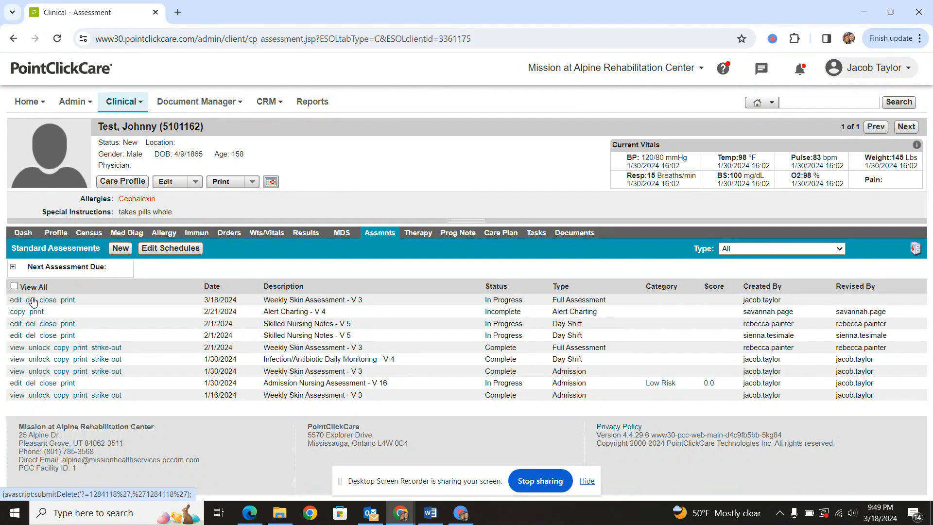
- Create a new Admission Nursing Assessment - V 16 with the assessment type Admission and save it
click(121, 250)
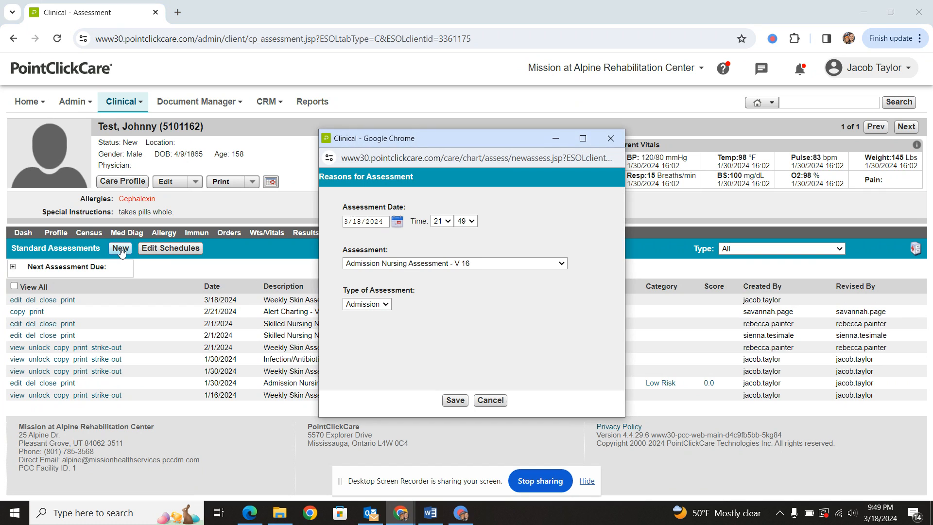
click(417, 264)
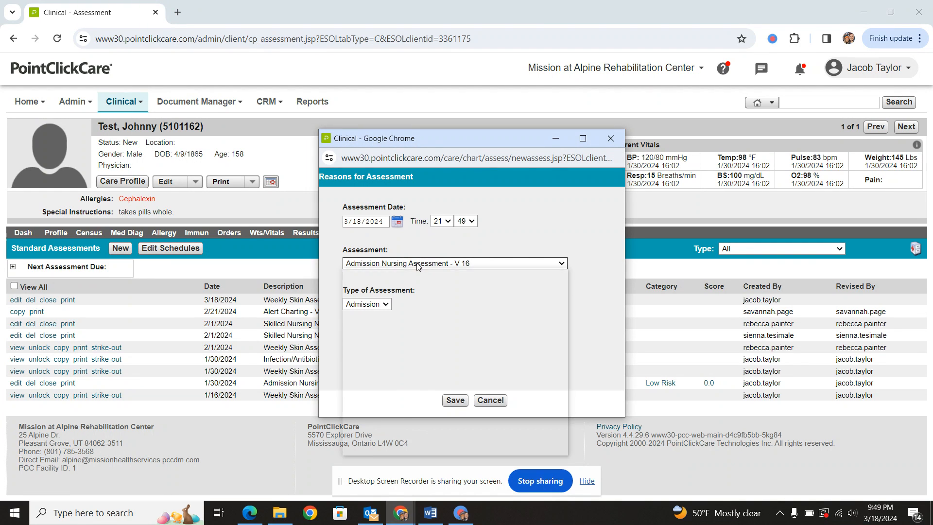
scroll(425, 410, down, 3)
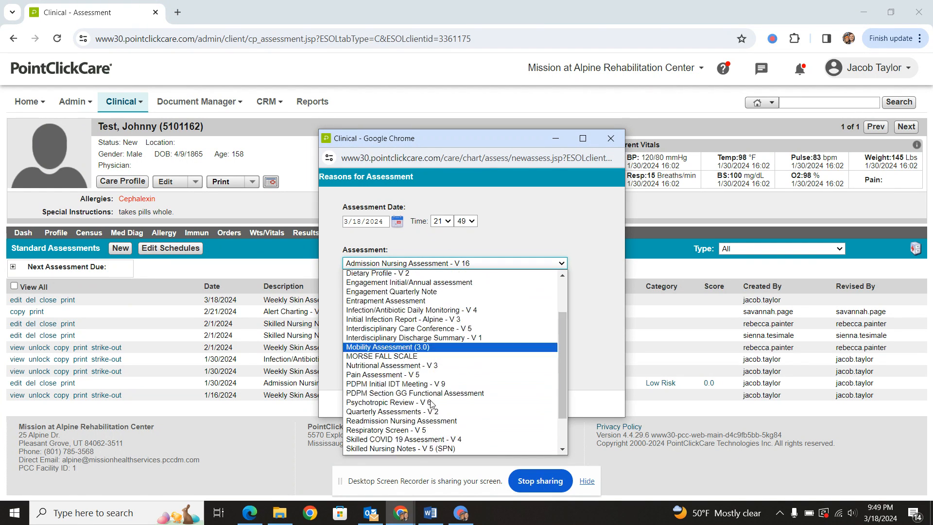
scroll(430, 405, up, 3)
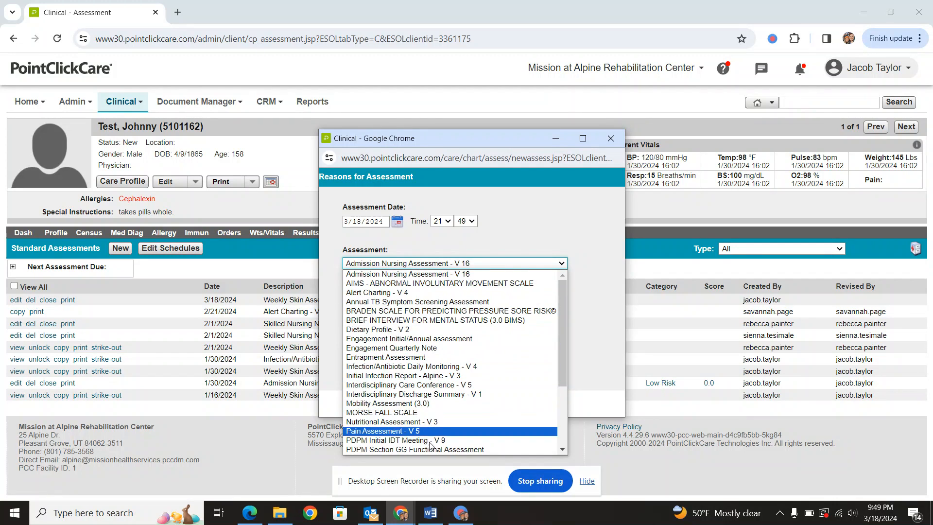
scroll(431, 437, down, 3)
scroll(430, 449, up, 3)
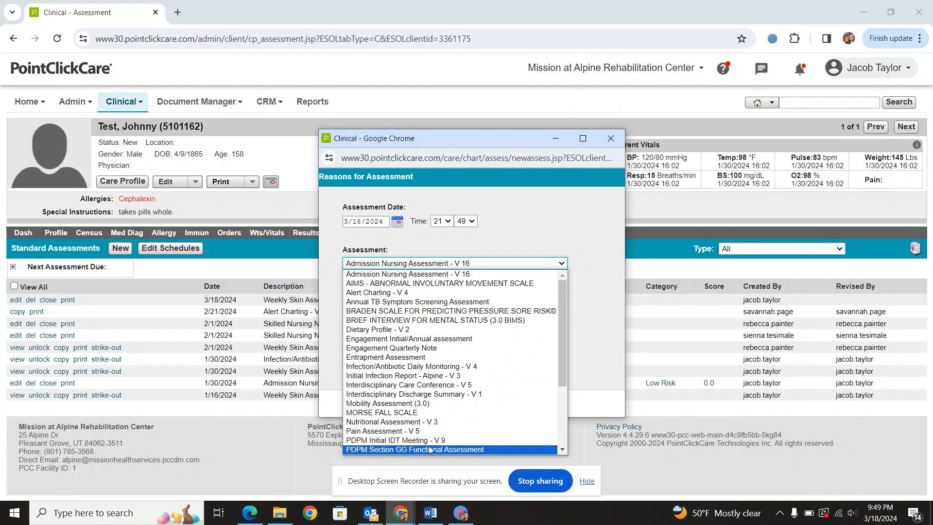
click(426, 276)
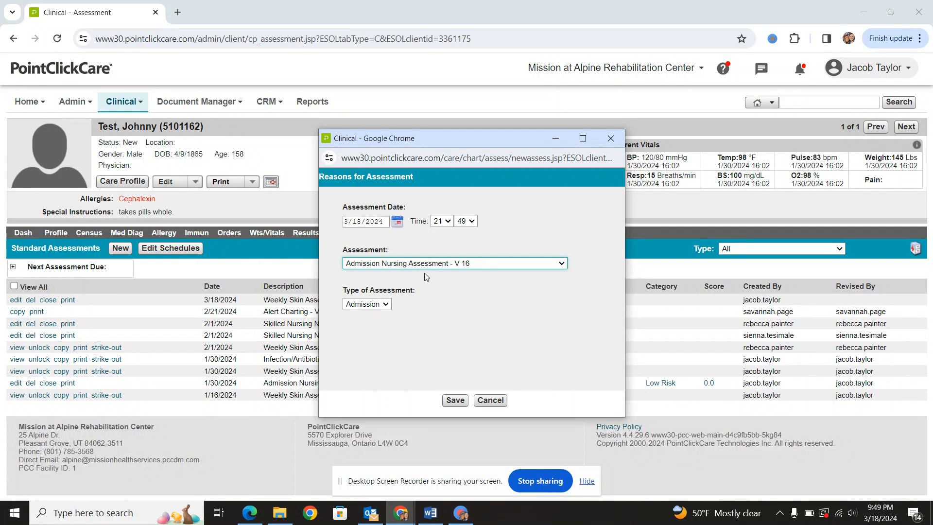
click(456, 400)
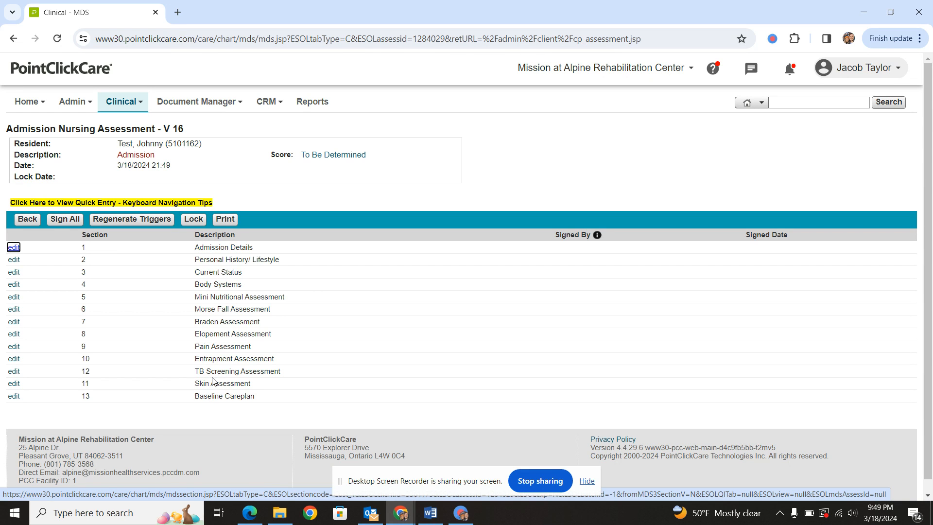
- Open Section 1, Admission Details, of the admission assessment, and save and exit it with its questions left unanswered
click(15, 249)
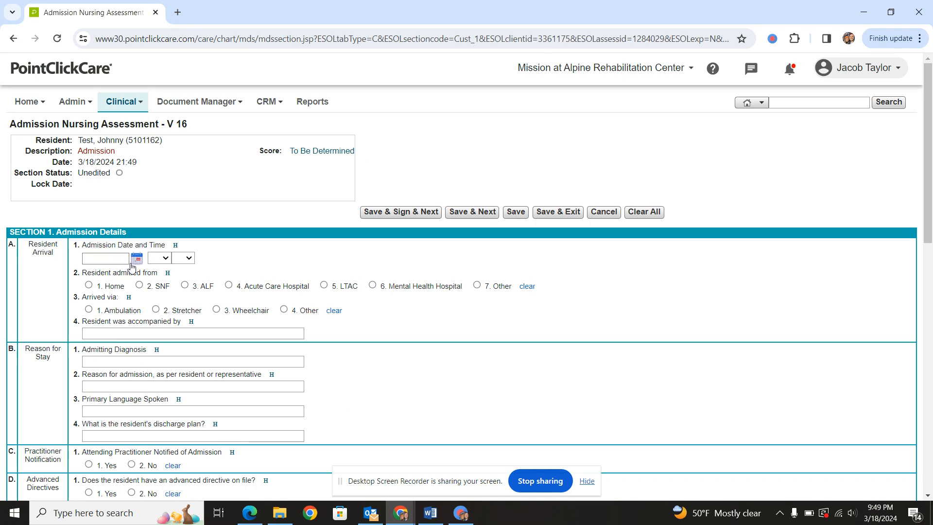
scroll(163, 430, down, 4)
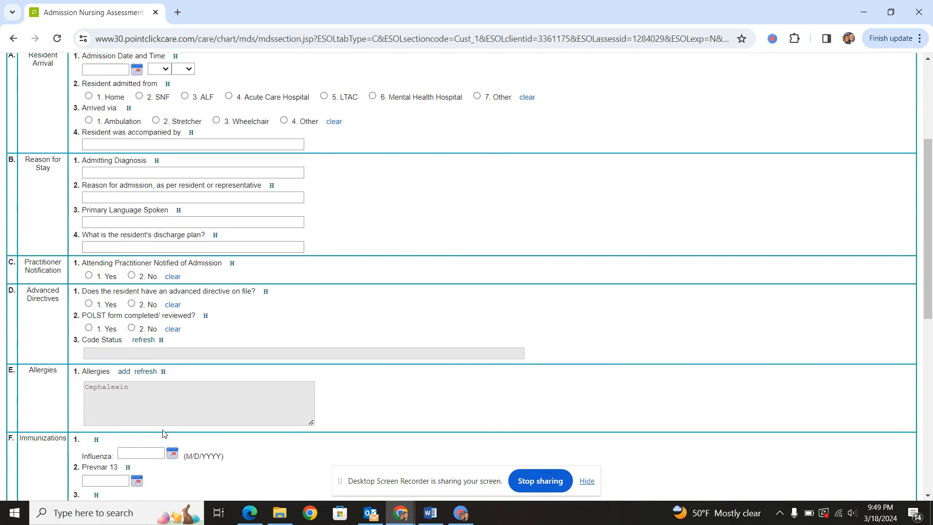
scroll(163, 434, down, 9)
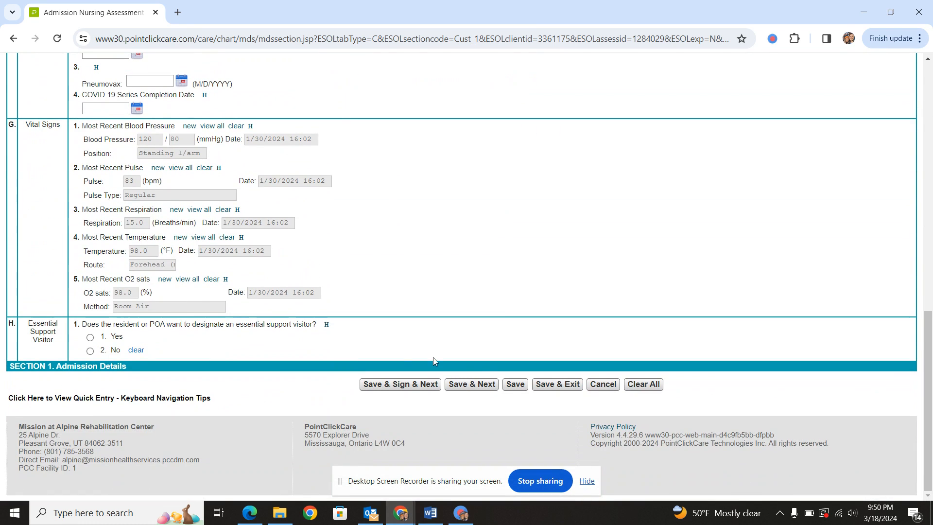
click(551, 385)
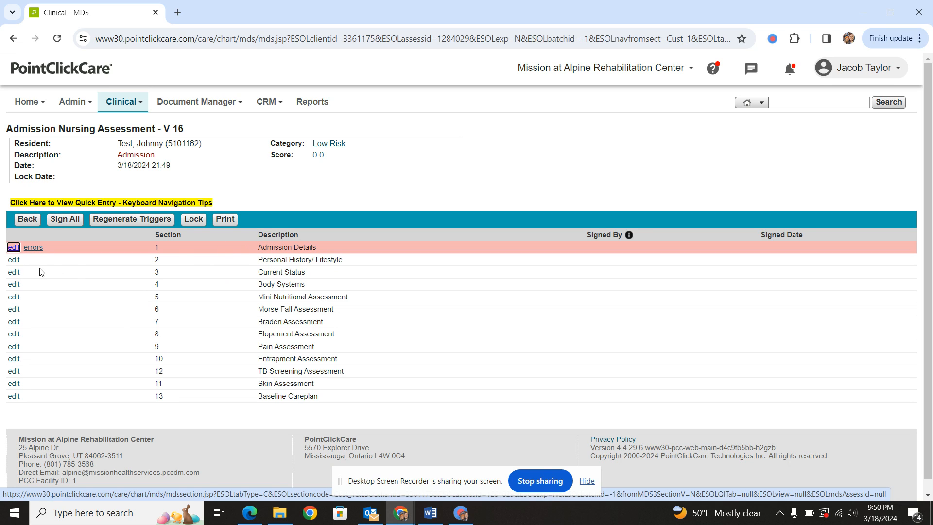
- Save Section 2, Personal History/ Lifestyle, with its questions left unanswered, and return to the section list without editing Section 3
click(13, 260)
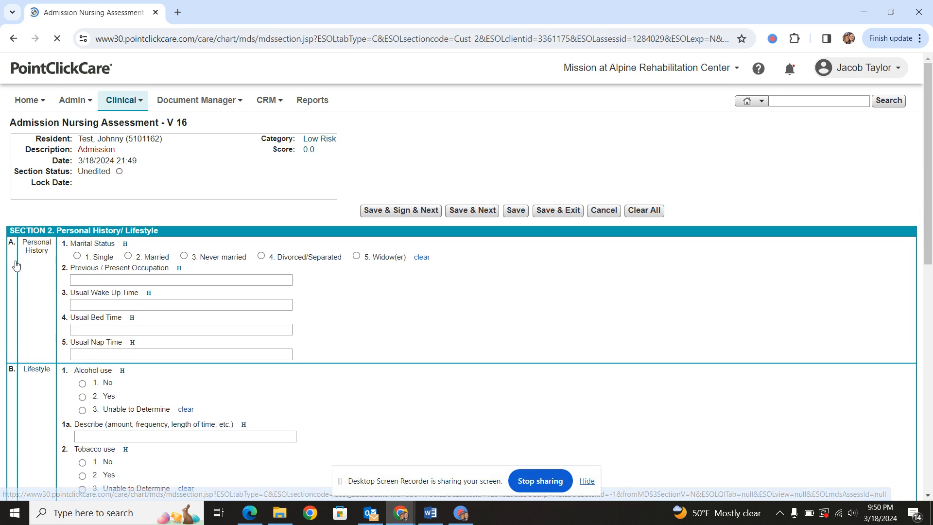
scroll(153, 348, down, 9)
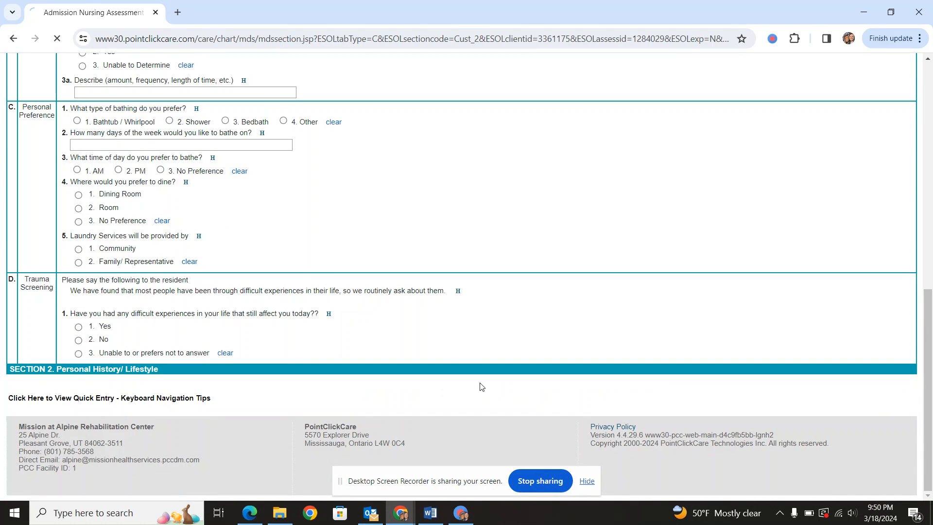
click(480, 386)
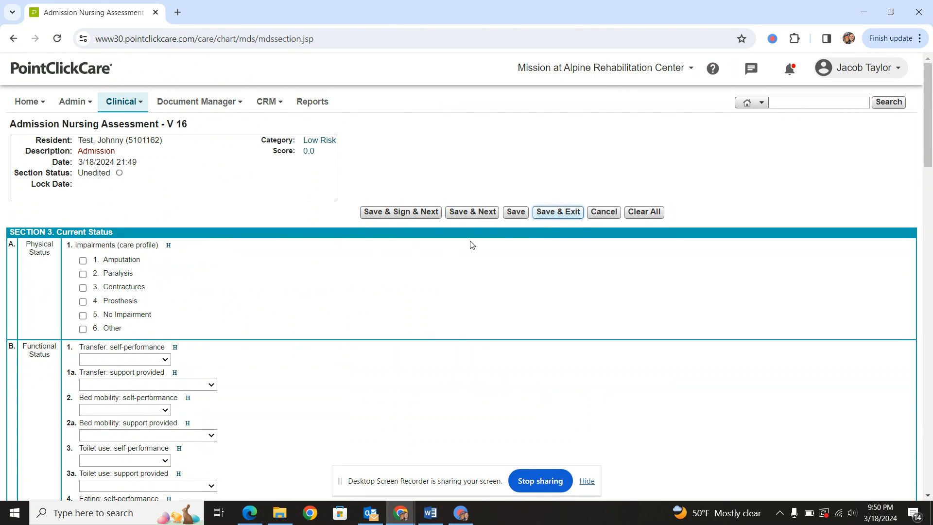
click(605, 213)
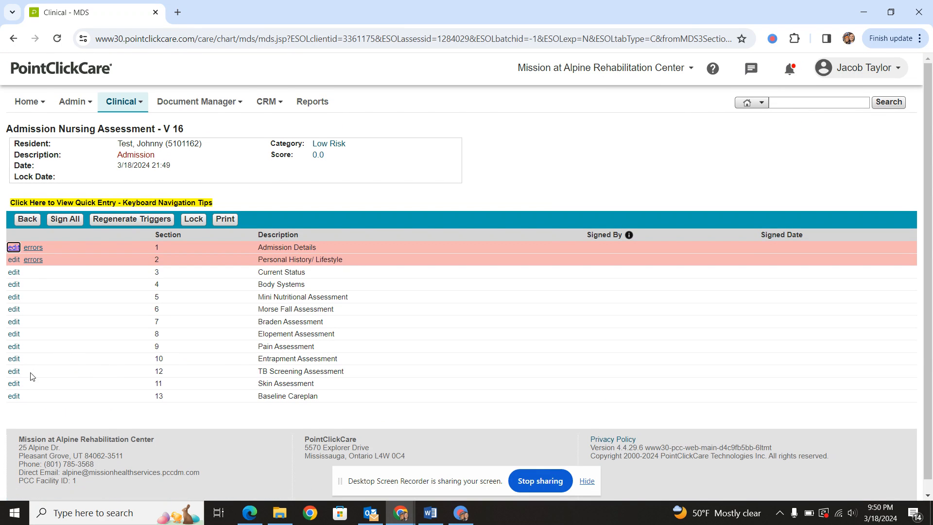
- Answer Yes to whether the resident's skin is intact in Section 11, Skin Assessment, and save and exit the section
click(14, 383)
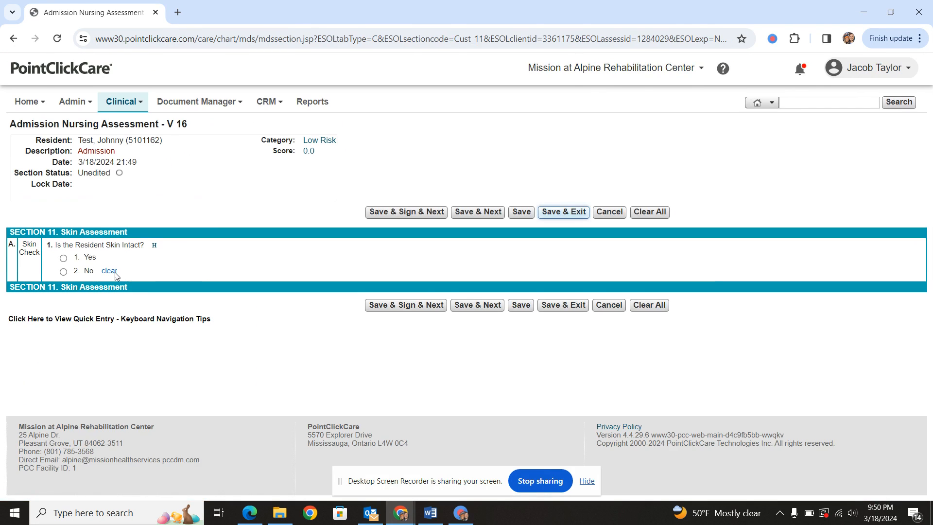
click(63, 259)
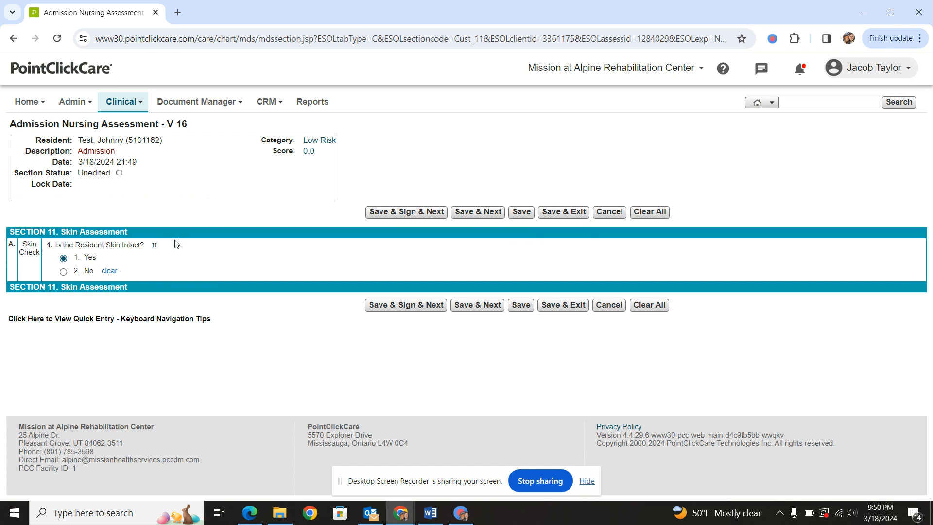
click(550, 215)
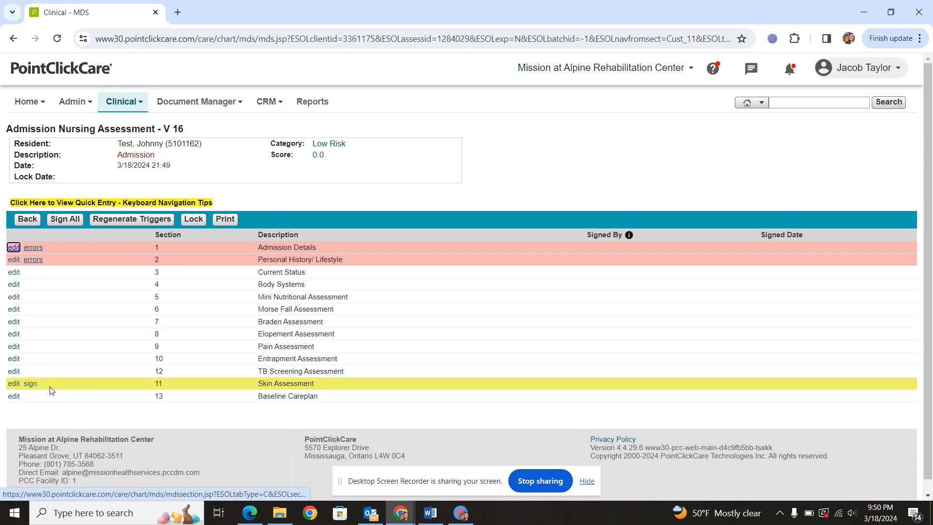
- Electronically sign Section 11, Skin Assessment, by filling in the account password
click(32, 385)
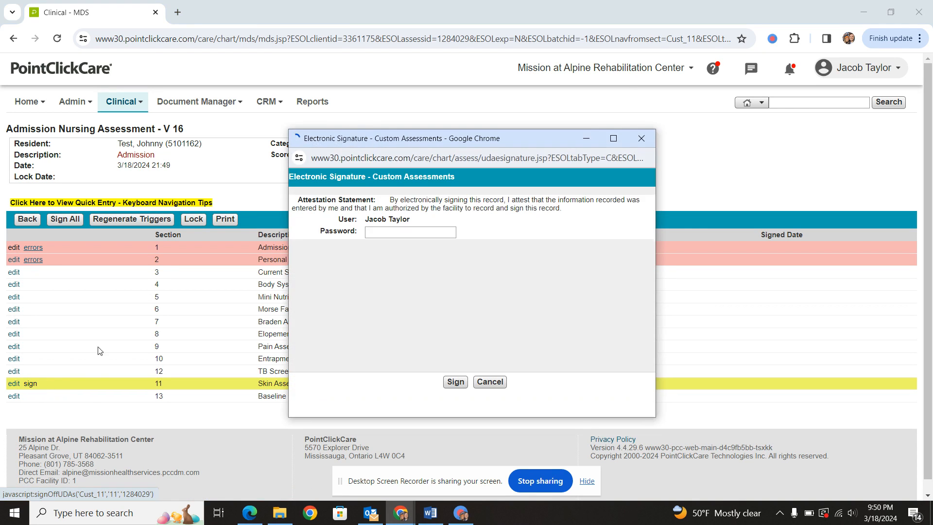
click(418, 233)
click(431, 256)
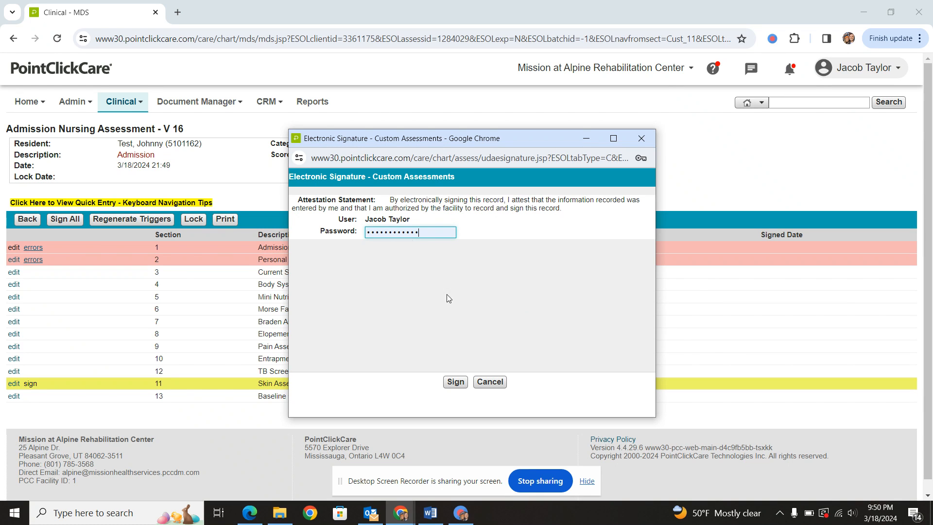
click(456, 383)
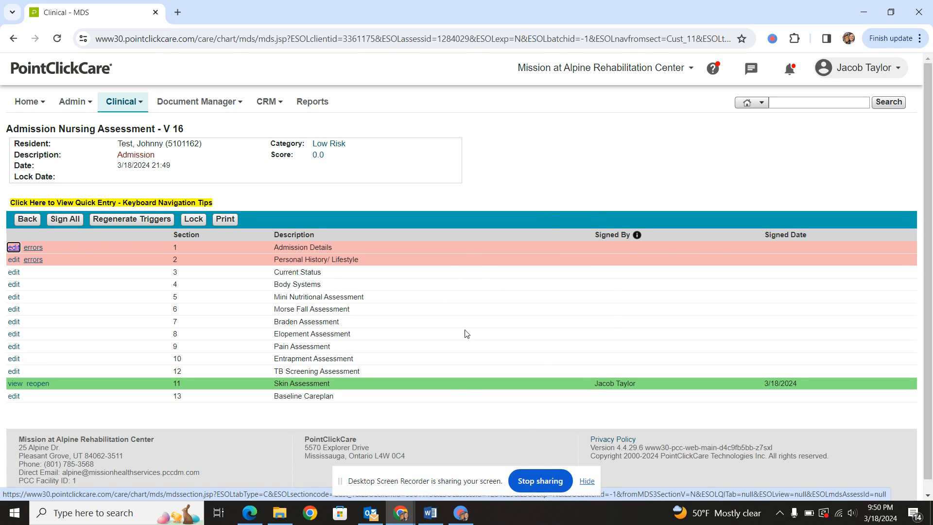
- Review the error list of Section 1, Admission Details, and go to the question behind error 1_A_1
click(36, 251)
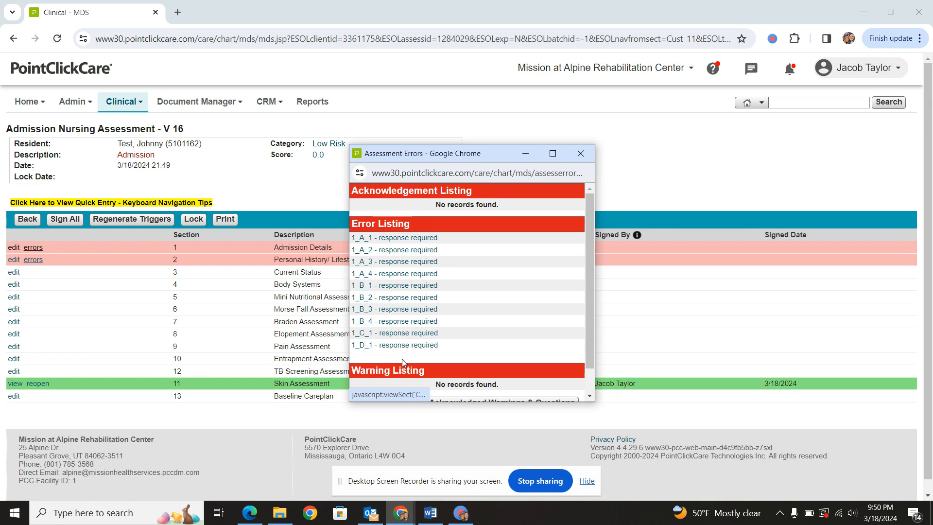
scroll(402, 331, down, 2)
scroll(402, 331, up, 2)
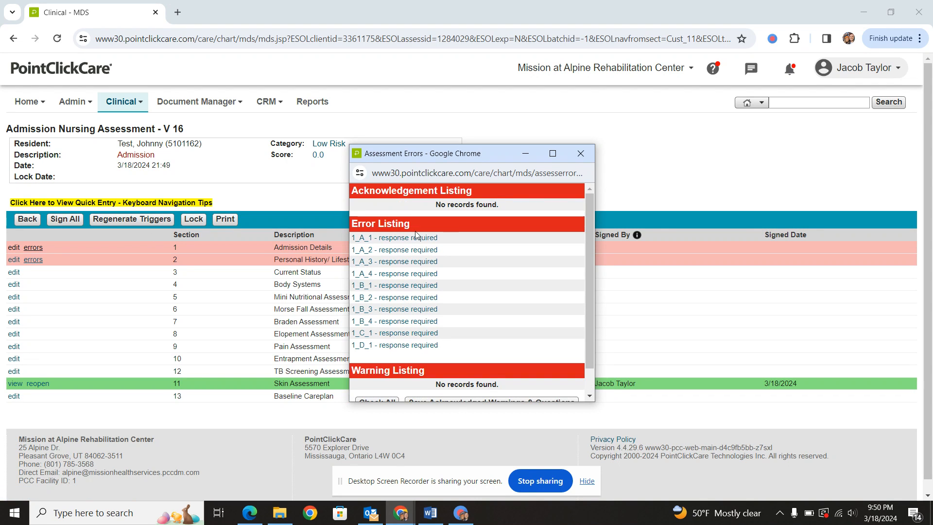
click(381, 238)
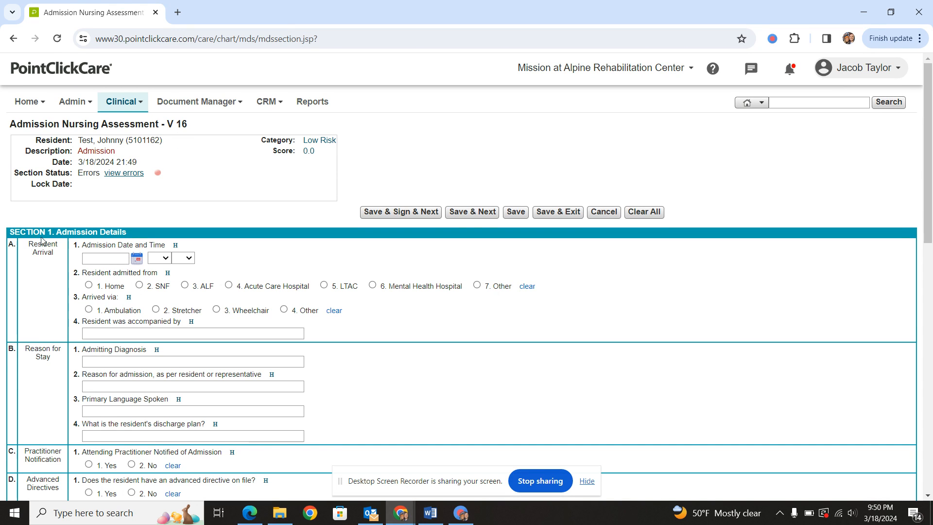
- Locate question A1, Admission Date and Time, in Section 1 and look through the form to its end
drag(47, 234, 5, 246)
drag(87, 247, 73, 250)
click(74, 249)
scroll(74, 300, down, 12)
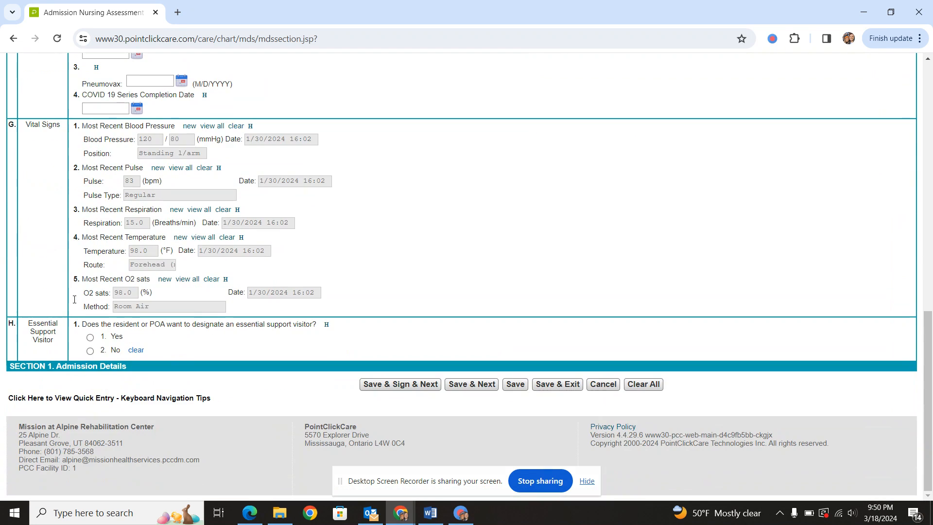
- Reopen the error list of Section 1, Admission Details, try the option to check all entries, and cancel out of the list
scroll(74, 299, up, 15)
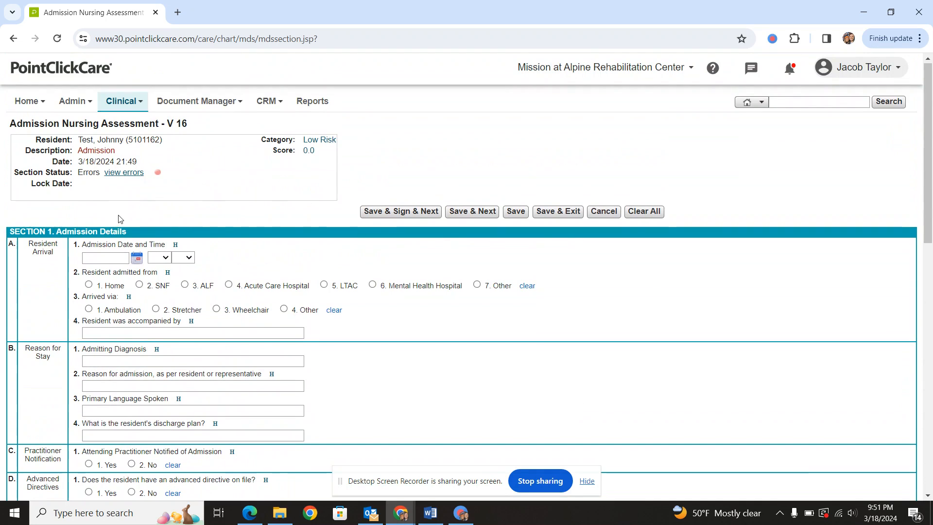
click(123, 173)
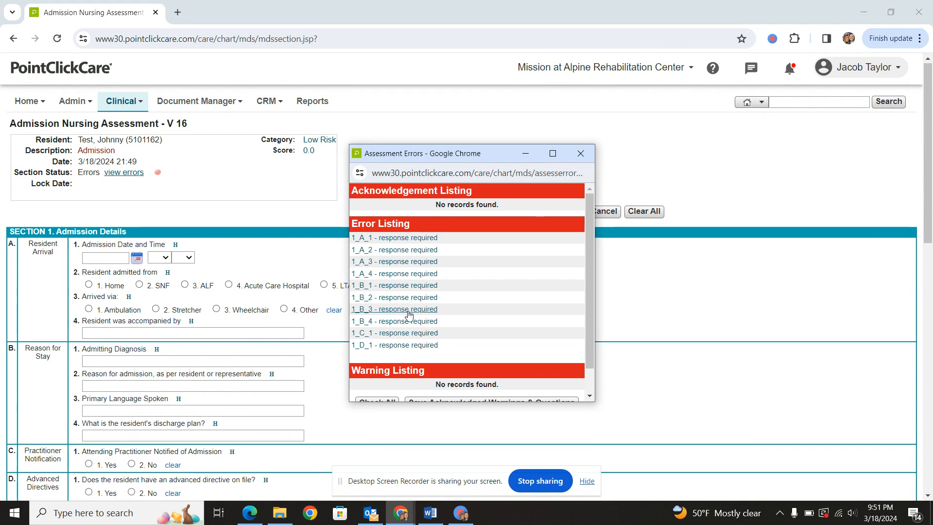
scroll(409, 316, down, 1)
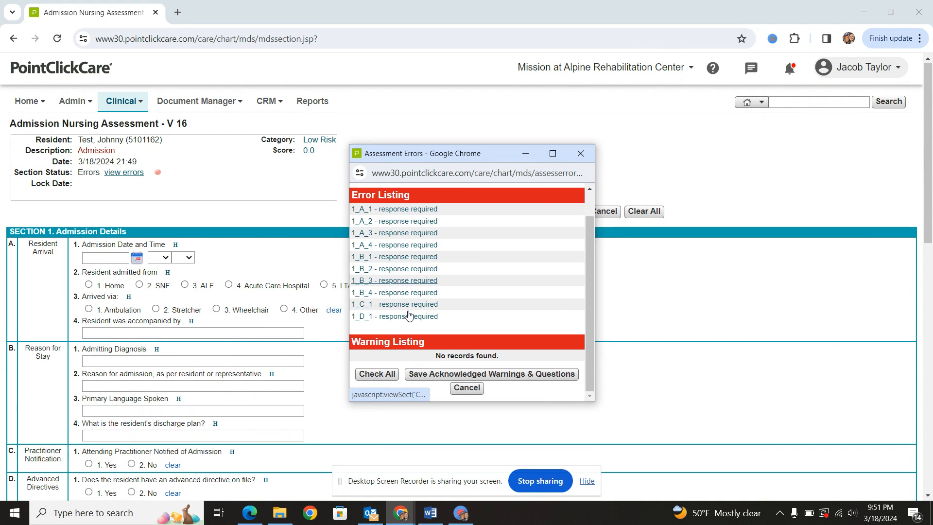
click(387, 379)
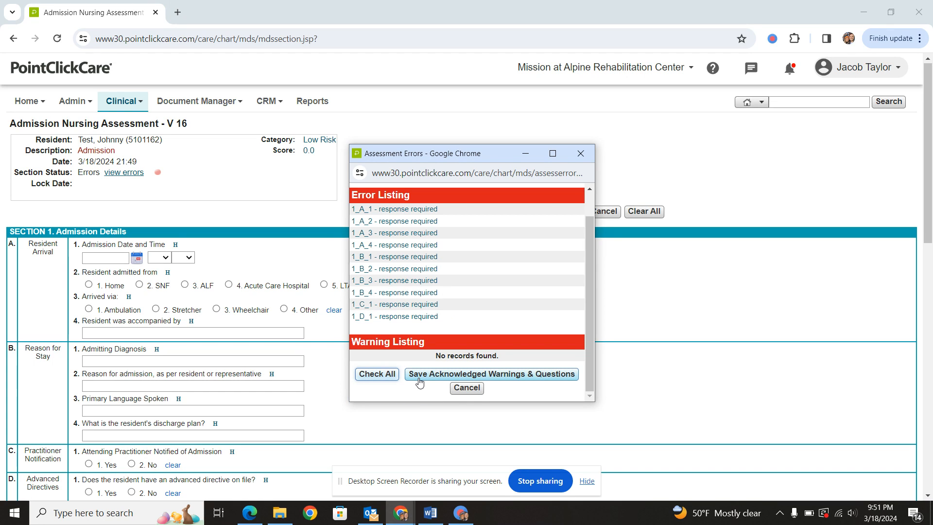
click(463, 388)
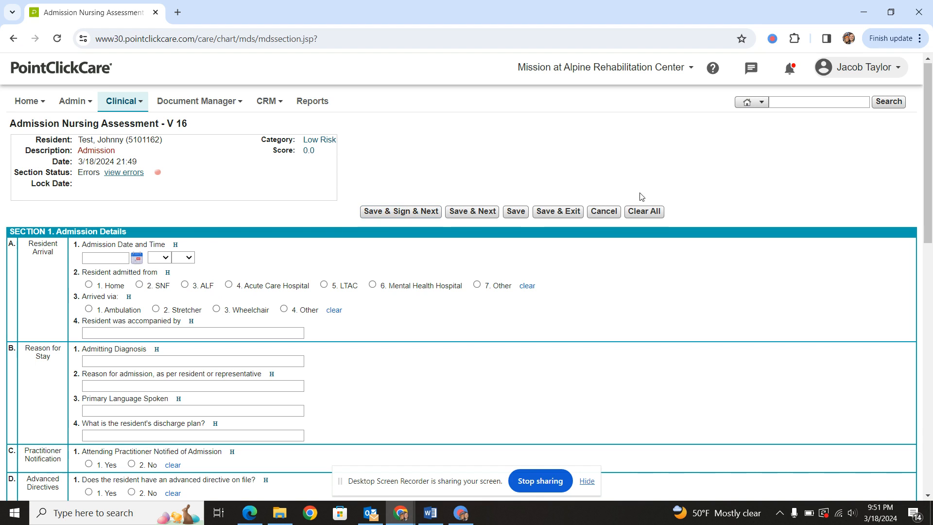
- Leave Section 1 and the Admission Nursing Assessment without saving, and examine the incomplete Alert Charting entry in the resident's assessment list
click(603, 212)
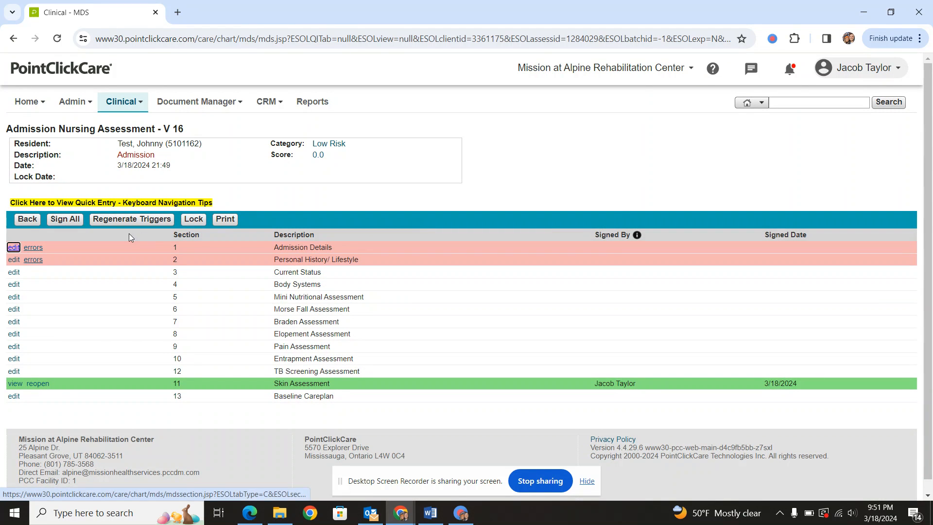
click(29, 220)
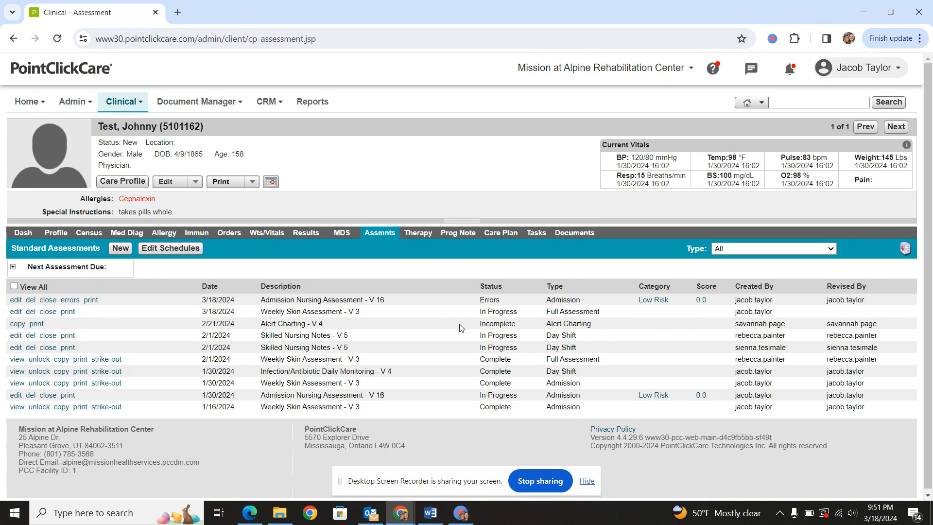
drag(459, 324, 589, 323)
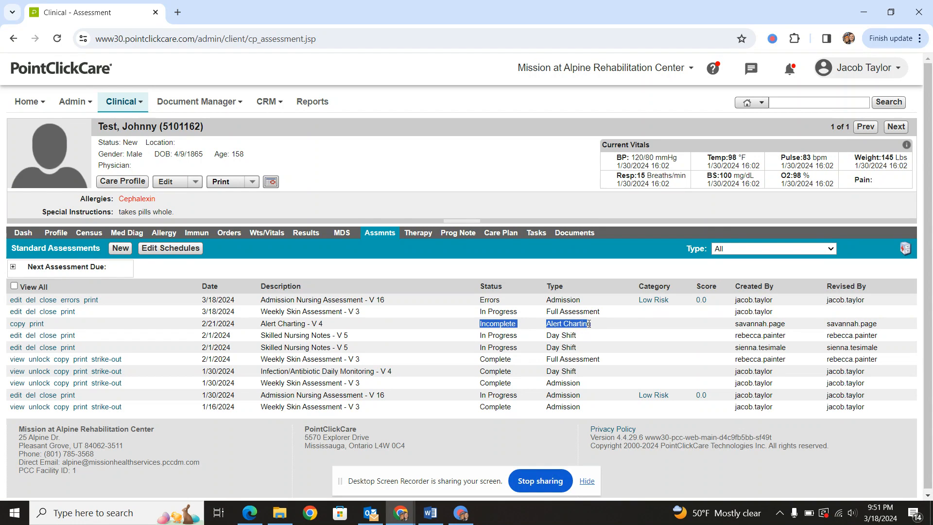
click(466, 328)
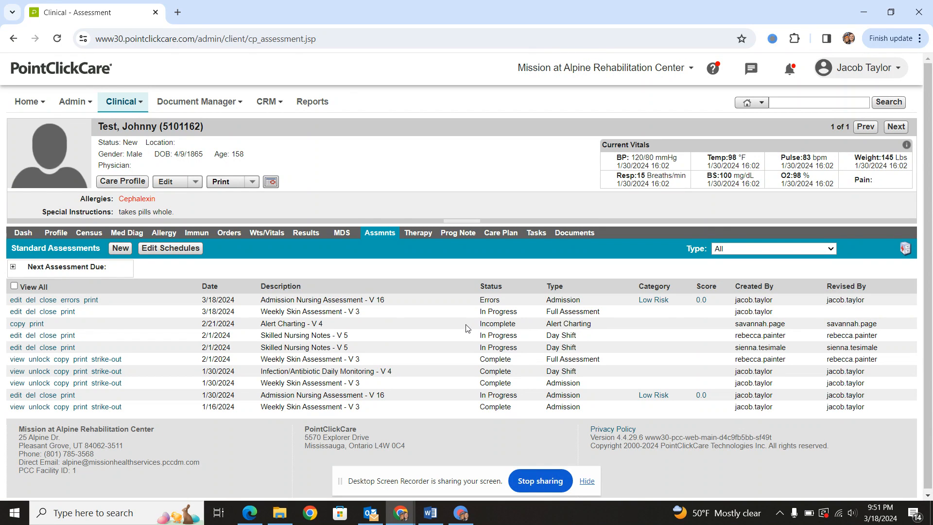
triple_click(214, 319)
click(82, 324)
- Open the 3/18/2024 Weekly Skin Assessment - V 3 for editing and save it without exiting
click(16, 312)
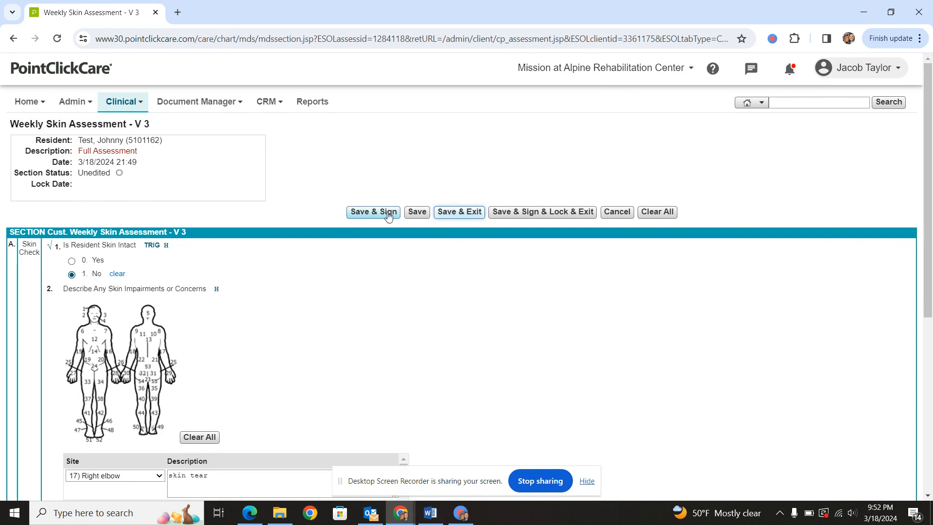
click(416, 212)
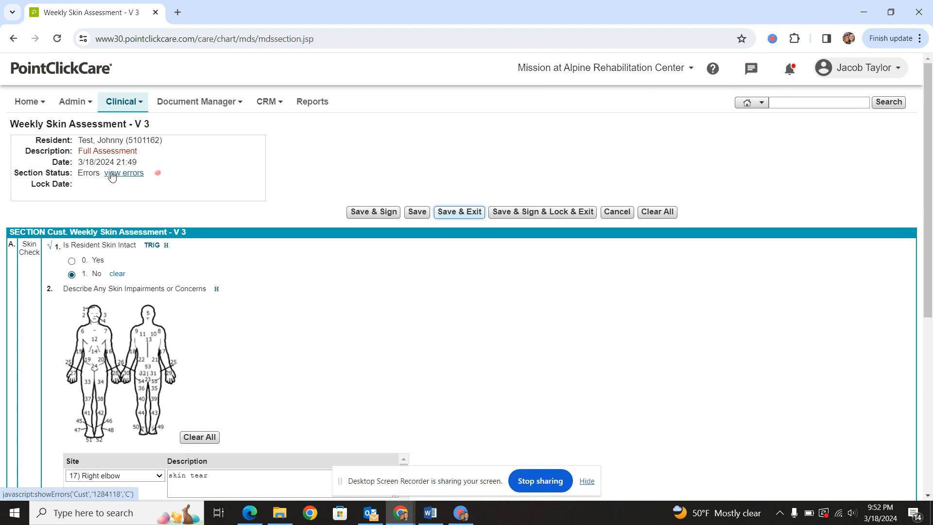
- Look through the copied skin and oral status answers and mark question A1, Is Resident Skin Intact, as reviewed
scroll(78, 272, down, 1)
scroll(78, 272, down, 5)
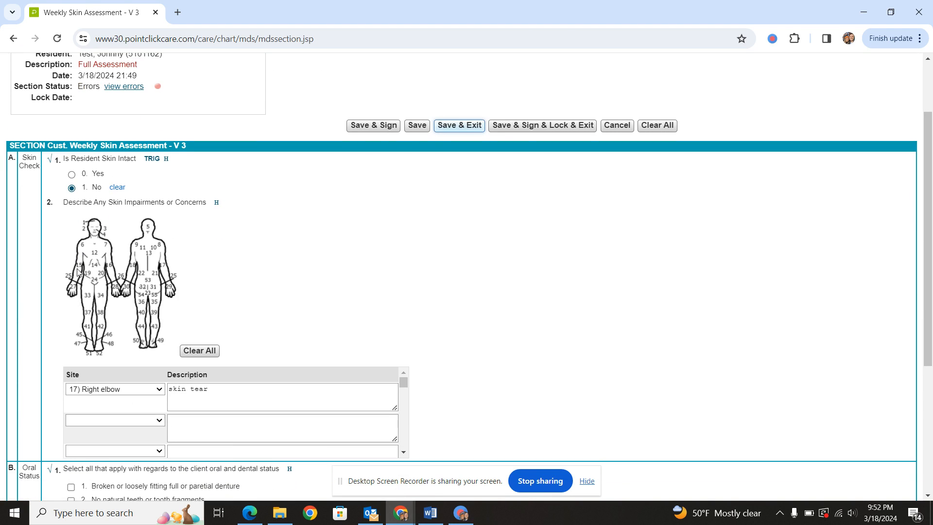
scroll(78, 272, up, 1)
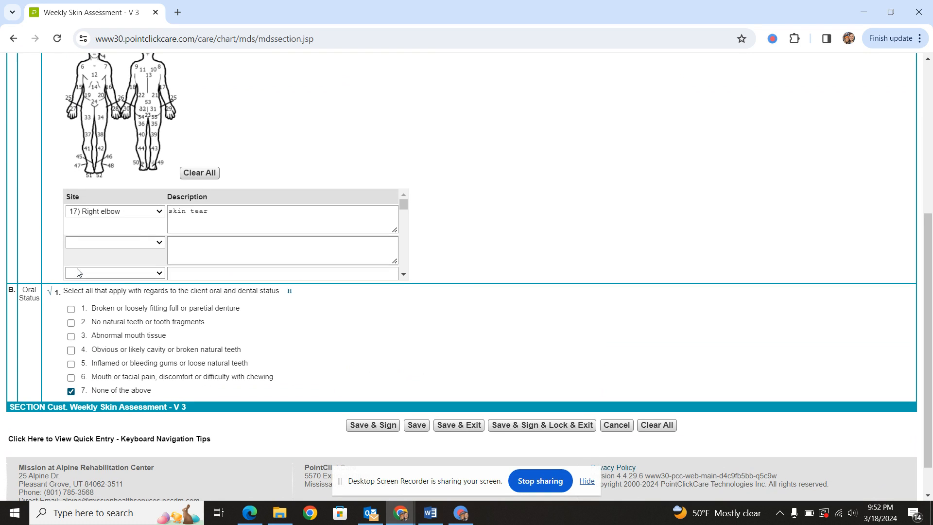
scroll(43, 224, up, 3)
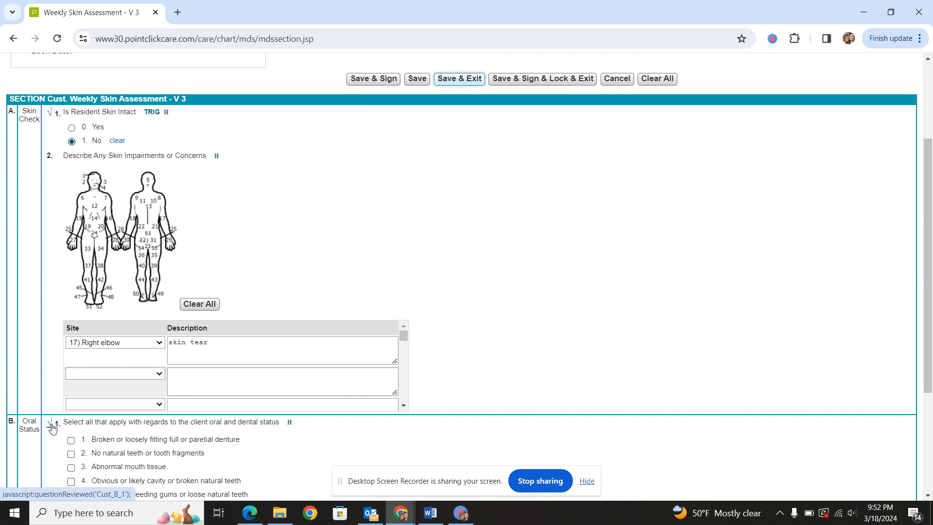
scroll(50, 427, down, 2)
scroll(51, 427, up, 2)
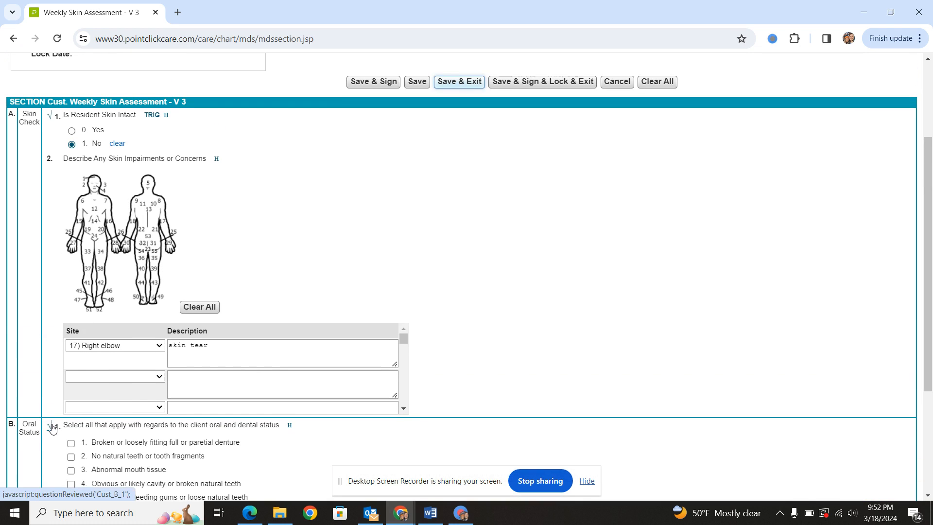
click(50, 115)
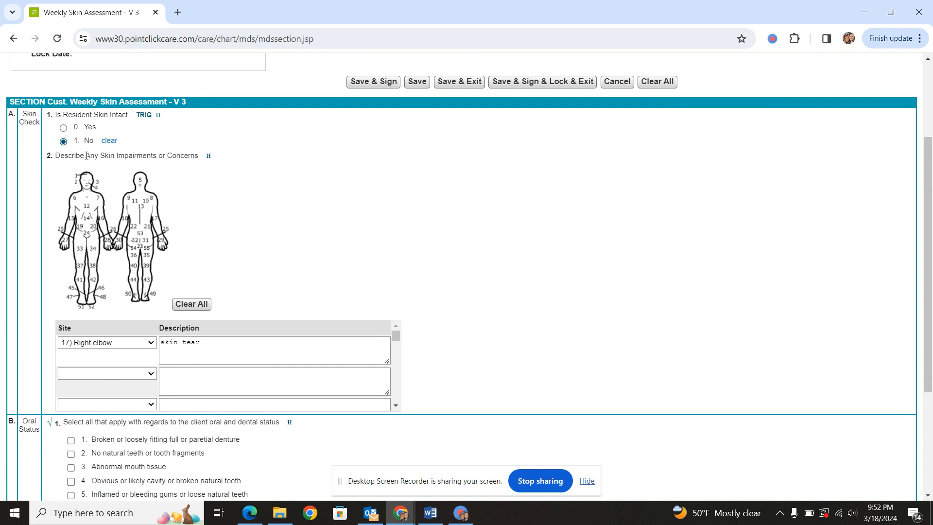
- Acknowledge all listed questions in the Weekly Skin Assessment's error list and save the acknowledgements
scroll(86, 153, up, 2)
scroll(86, 160, down, 2)
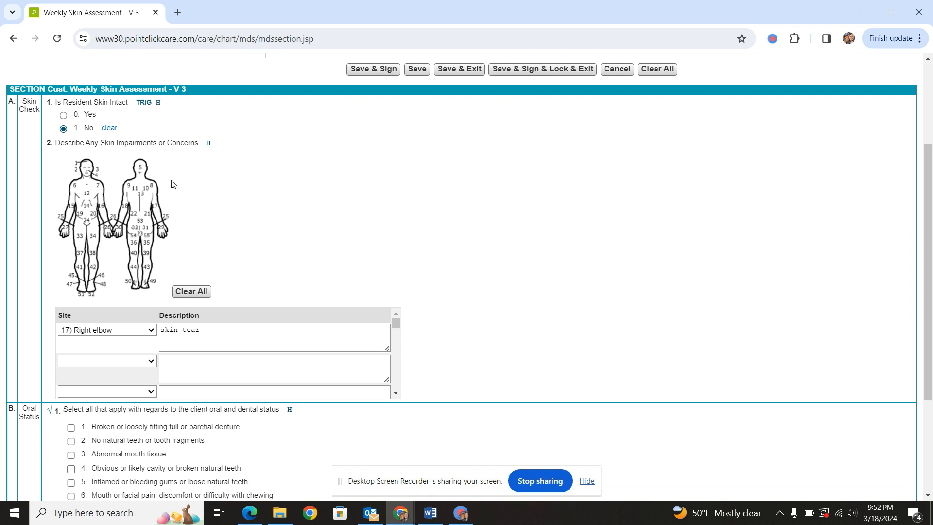
scroll(177, 208, up, 2)
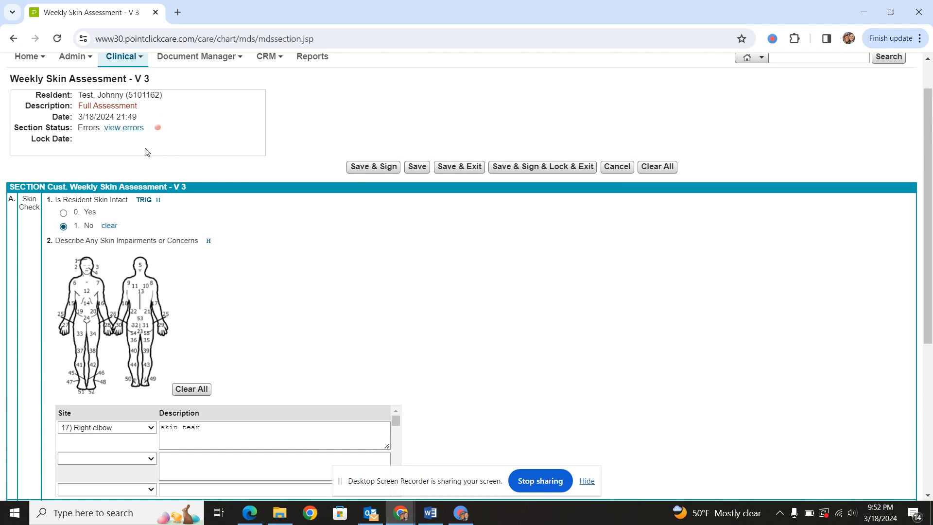
click(125, 128)
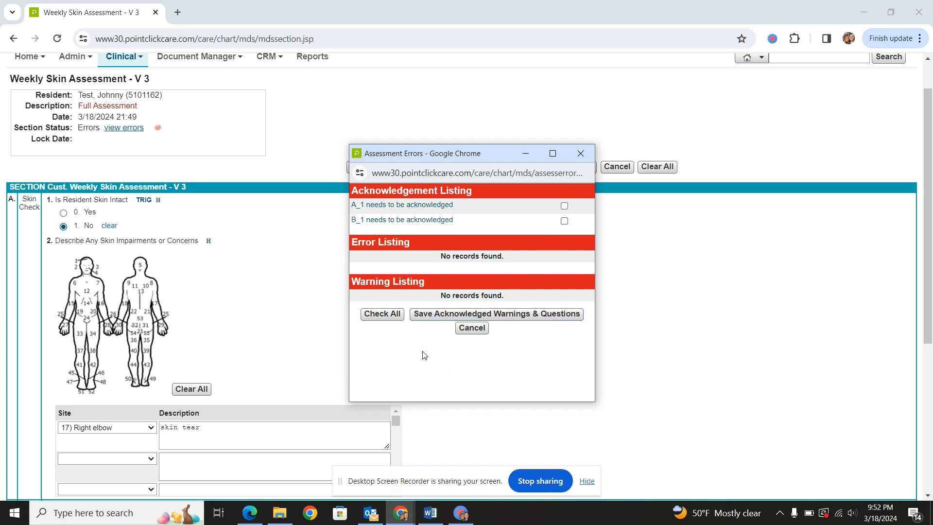
click(384, 324)
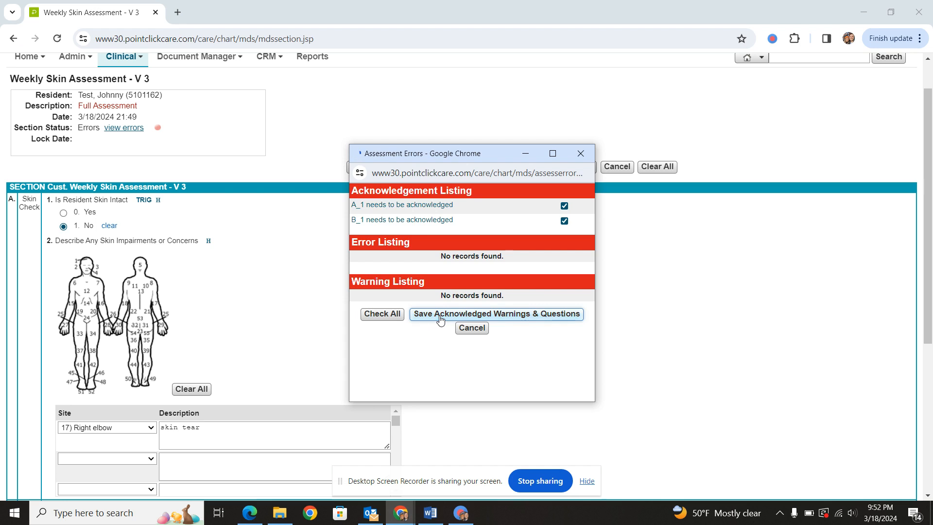
click(441, 314)
- Look over the acknowledged Weekly Skin Assessment and return to the assessment list without signing or locking it
scroll(251, 294, down, 2)
scroll(251, 295, down, 4)
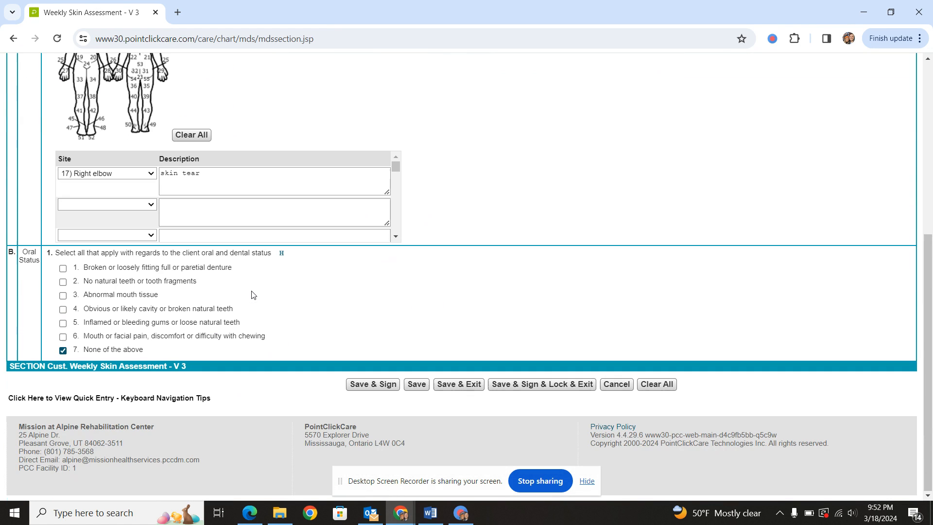
scroll(69, 218, up, 6)
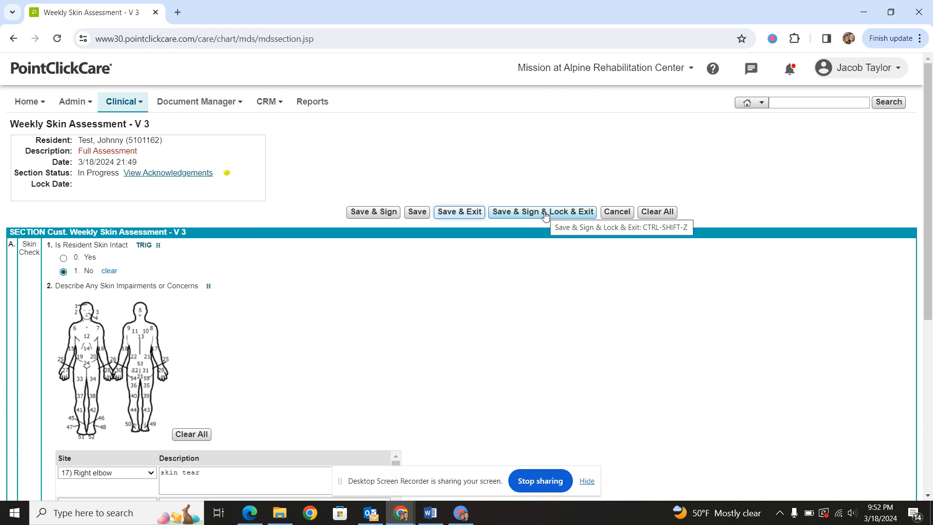
click(616, 214)
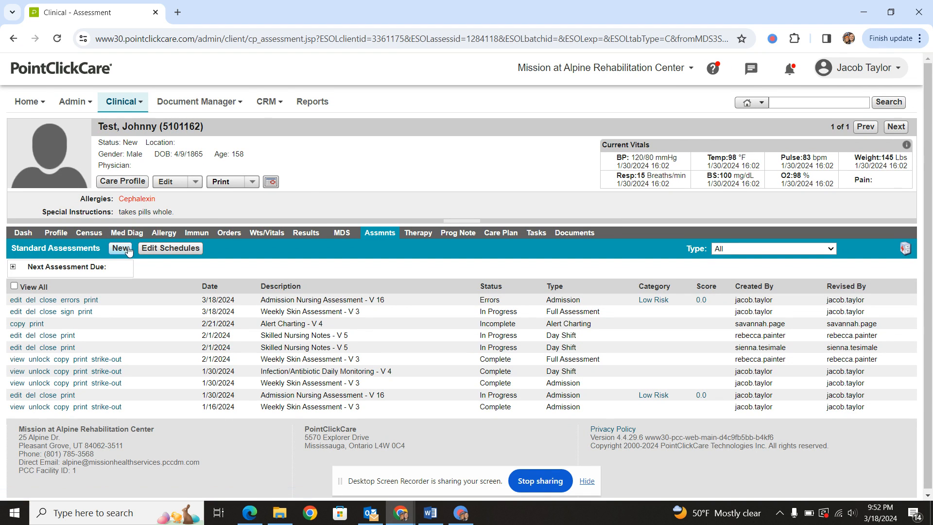
- Create a new Alert Charting - V 4 assessment of type Alert Charting dated 3/18/2024 at 21:53
click(121, 251)
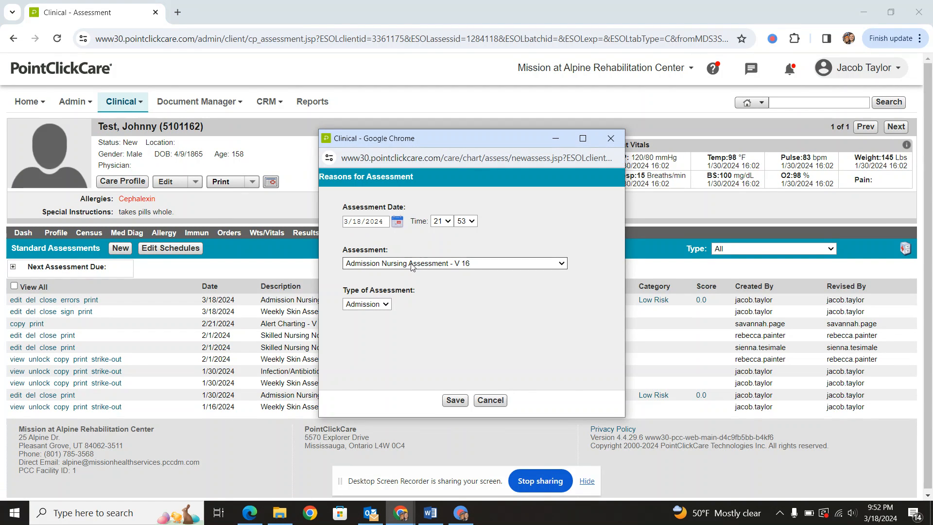
click(416, 263)
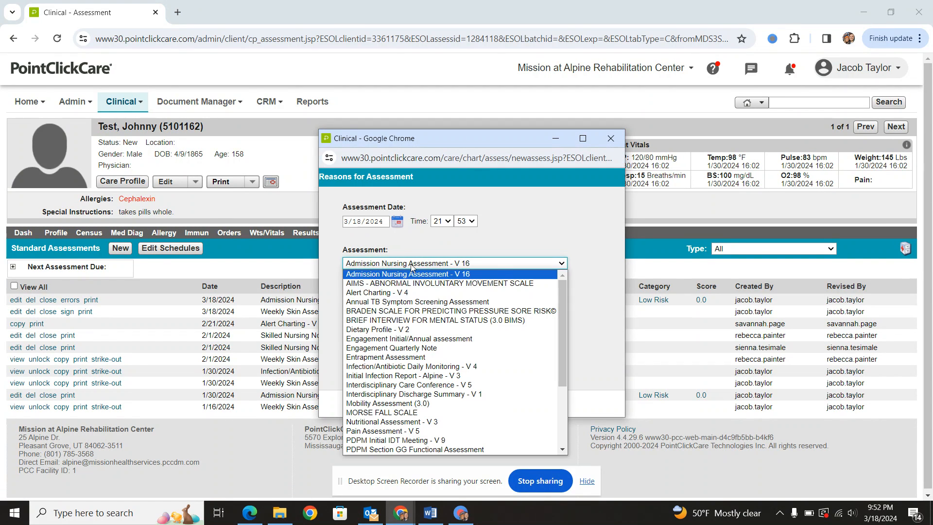
click(398, 293)
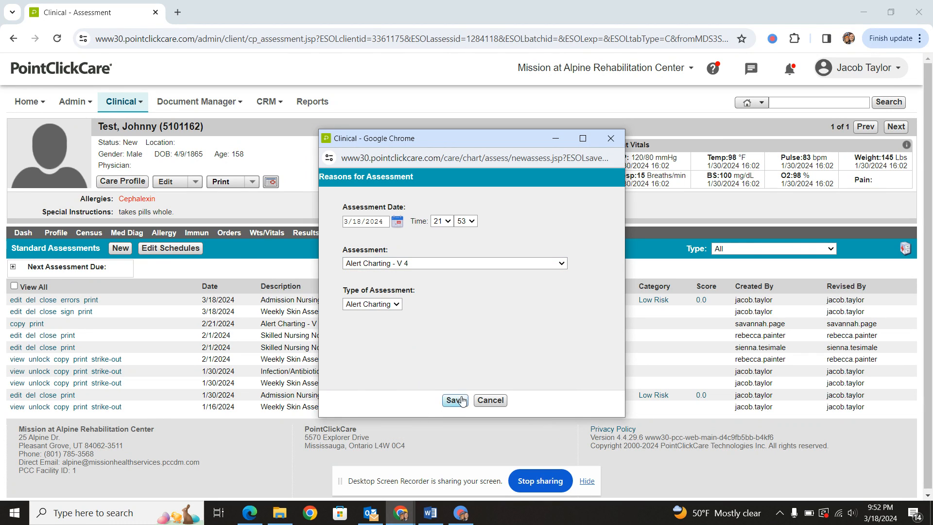
click(463, 401)
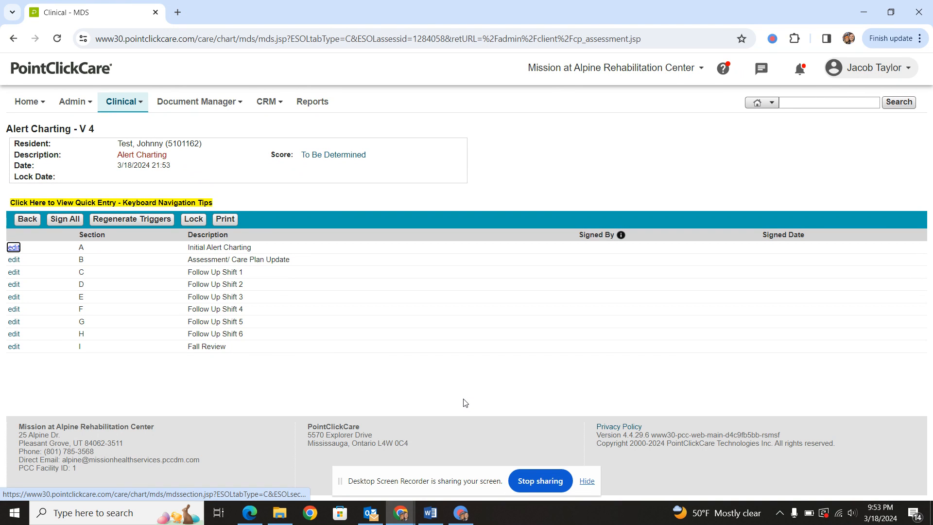
- Open Section A, Initial Alert Charting, for editing, and view the resident's blood pressure history under Vital Signs
click(16, 249)
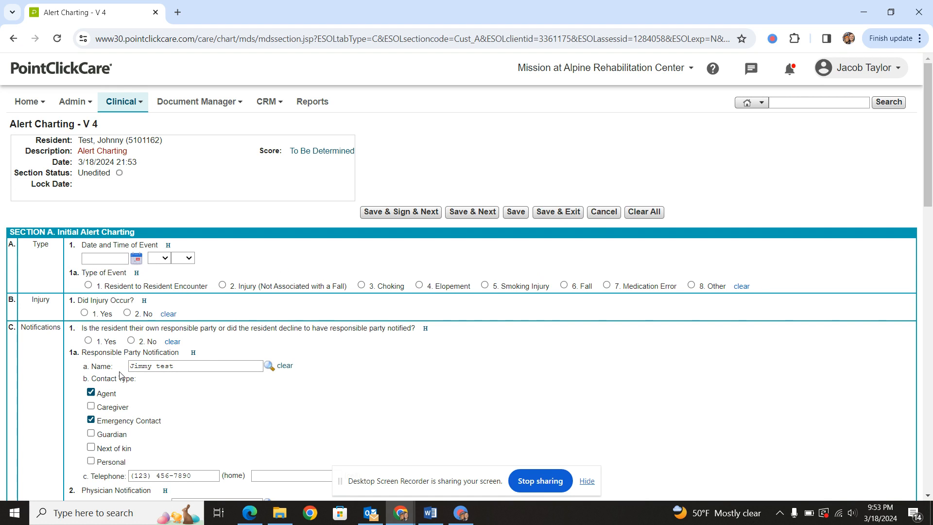
scroll(120, 375, down, 2)
scroll(120, 374, down, 2)
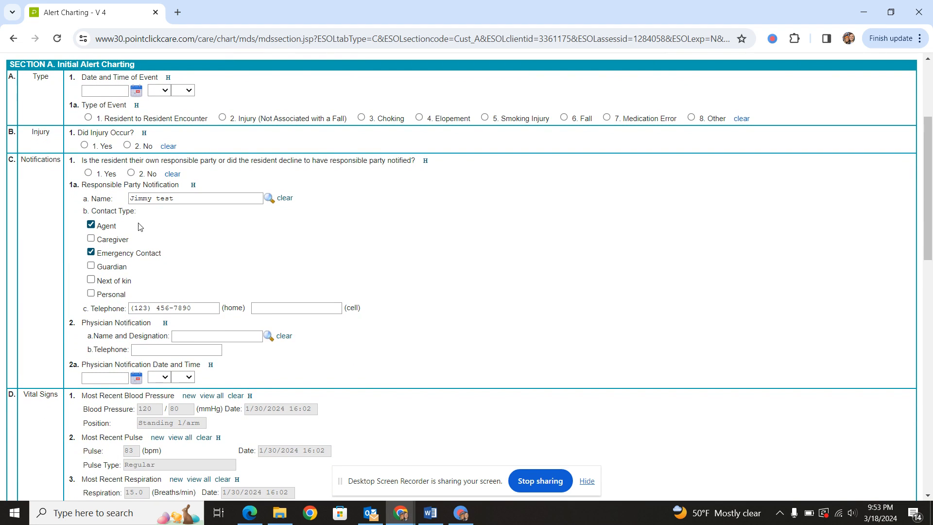
scroll(145, 254, down, 6)
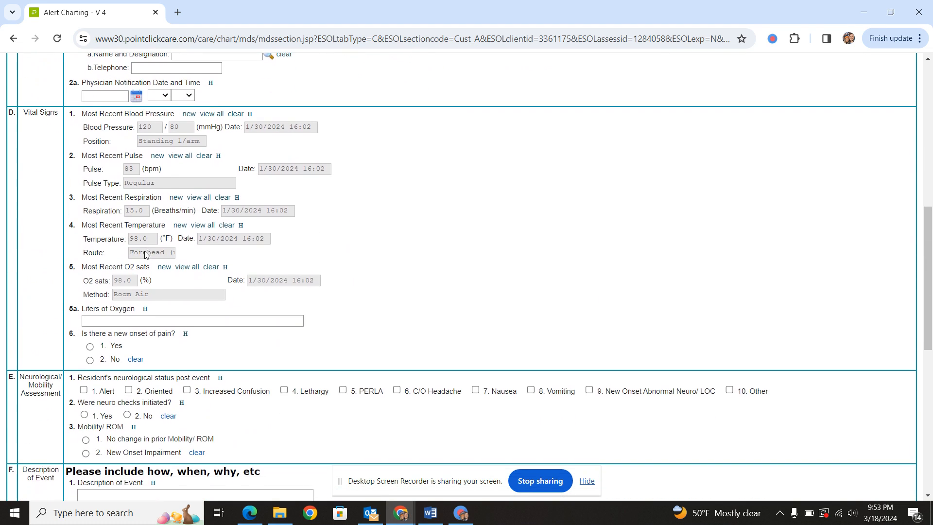
click(209, 114)
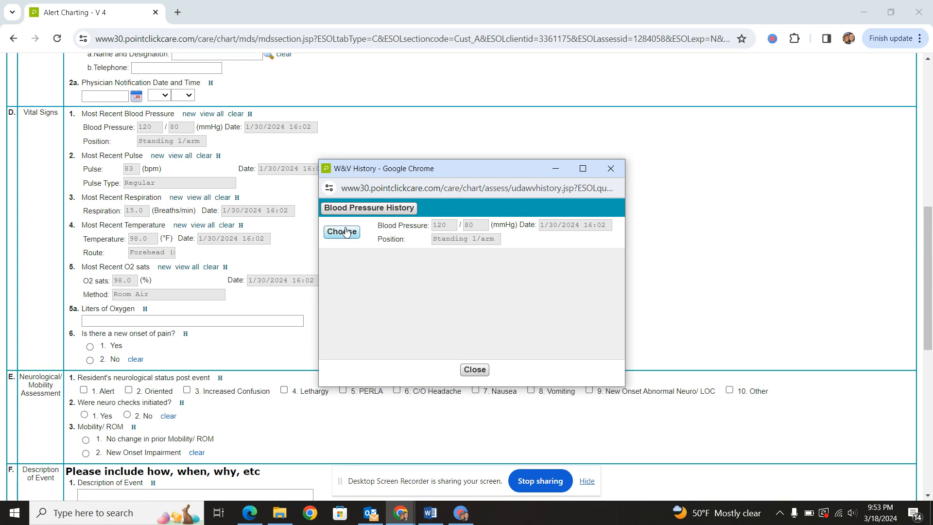
click(479, 371)
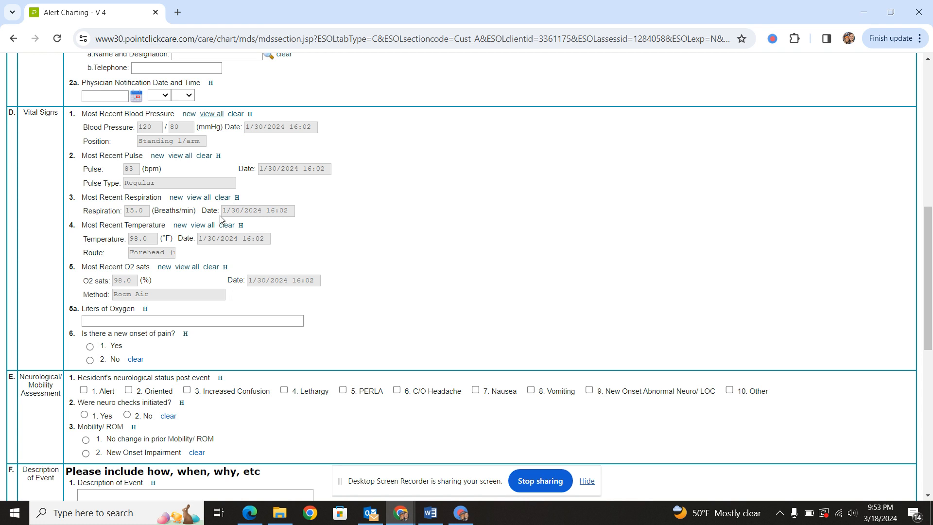
- Look through the neurological assessment, Description of Event and signature questions of Section A to the end of the form
scroll(144, 321, down, 5)
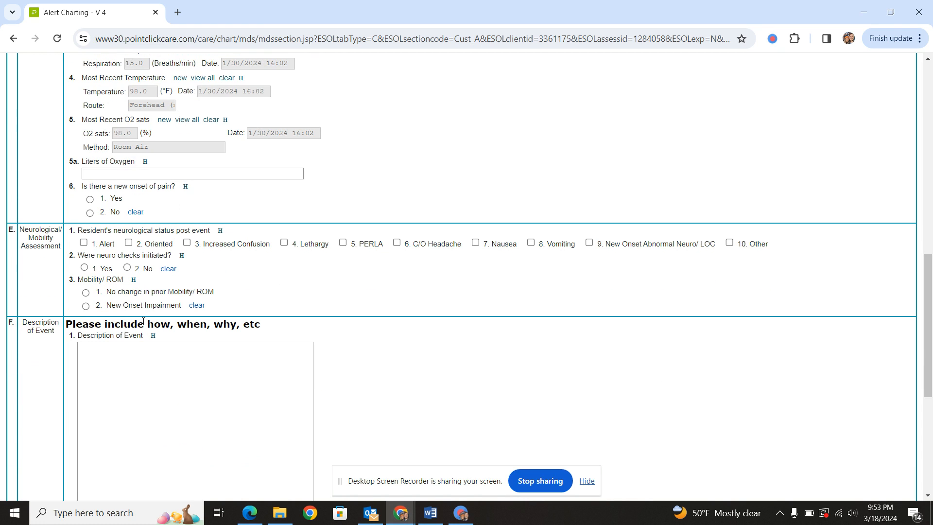
click(153, 301)
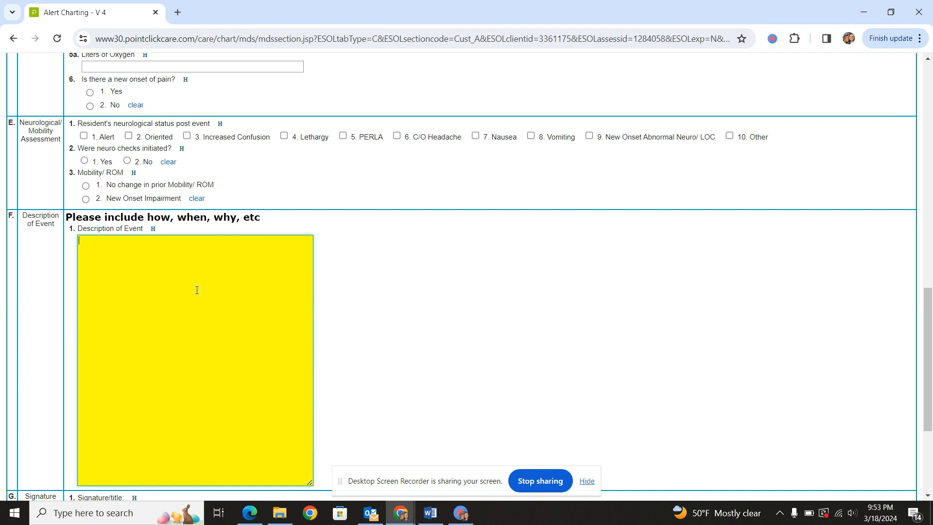
scroll(160, 283, down, 3)
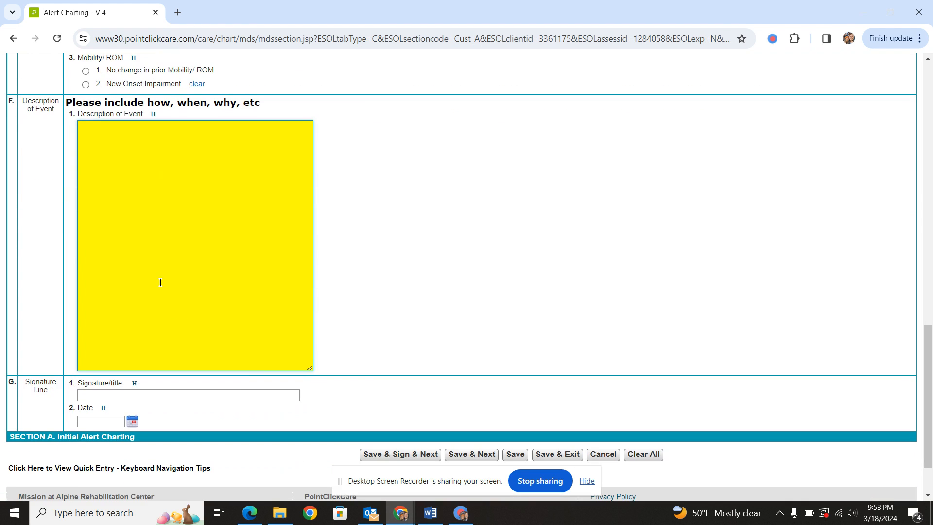
- Save Section A and continue to Section B, cancel out of Section B, and reopen Section A for editing
scroll(160, 283, up, 2)
scroll(161, 283, down, 3)
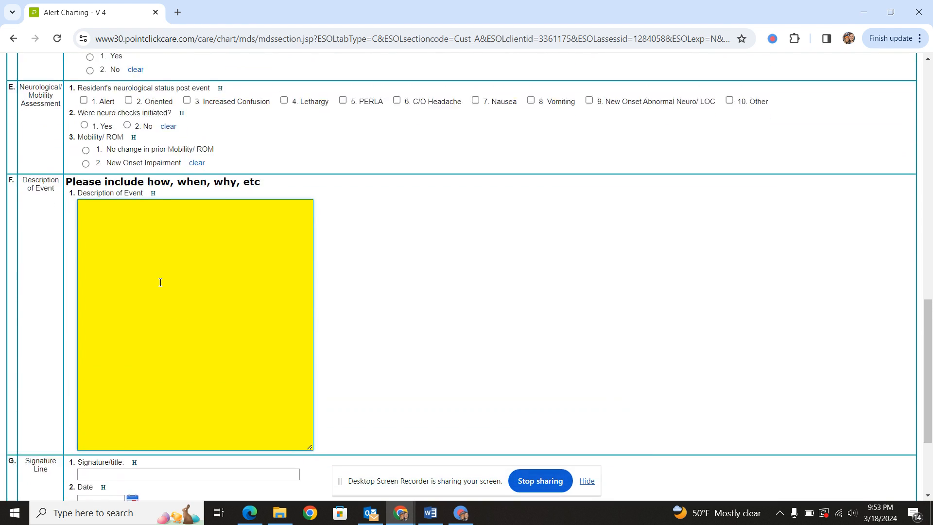
click(484, 431)
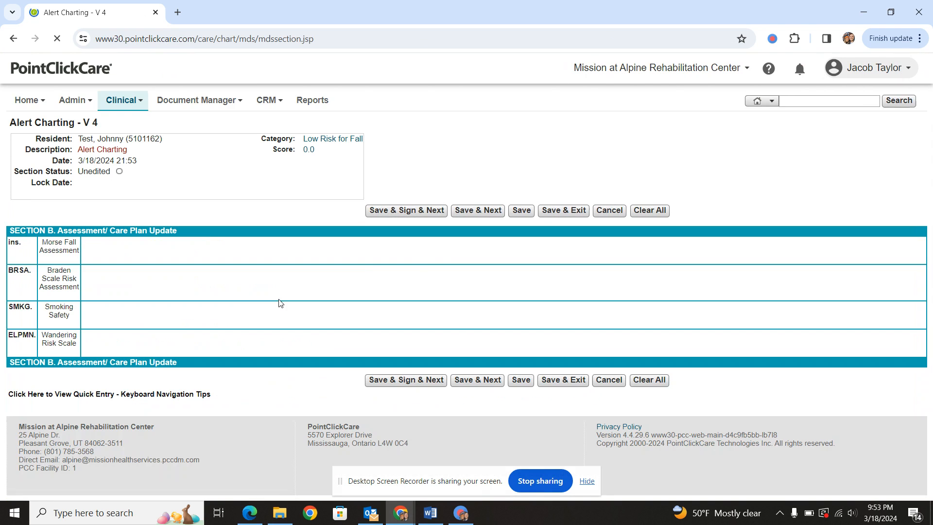
click(605, 211)
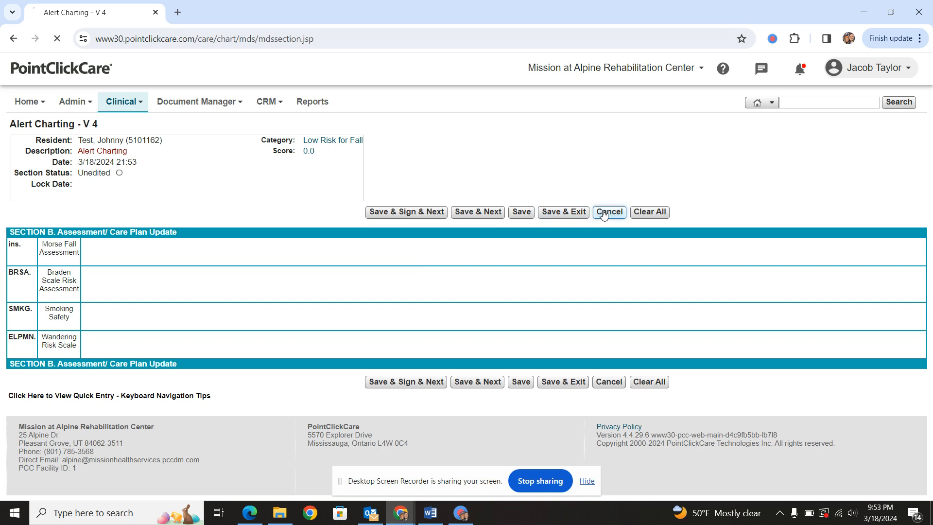
click(12, 247)
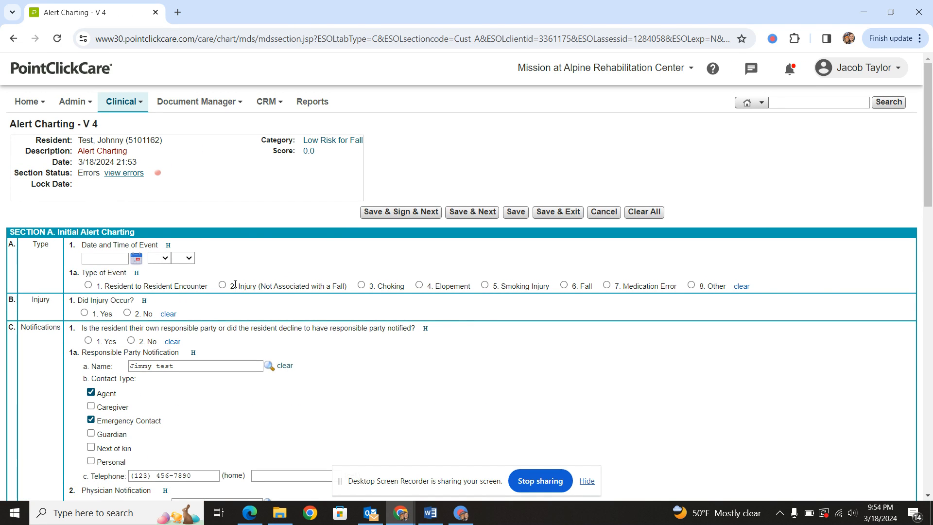
- Set the Type of Event to Fall and answer Yes to Did Injury Occur in Section A
click(564, 286)
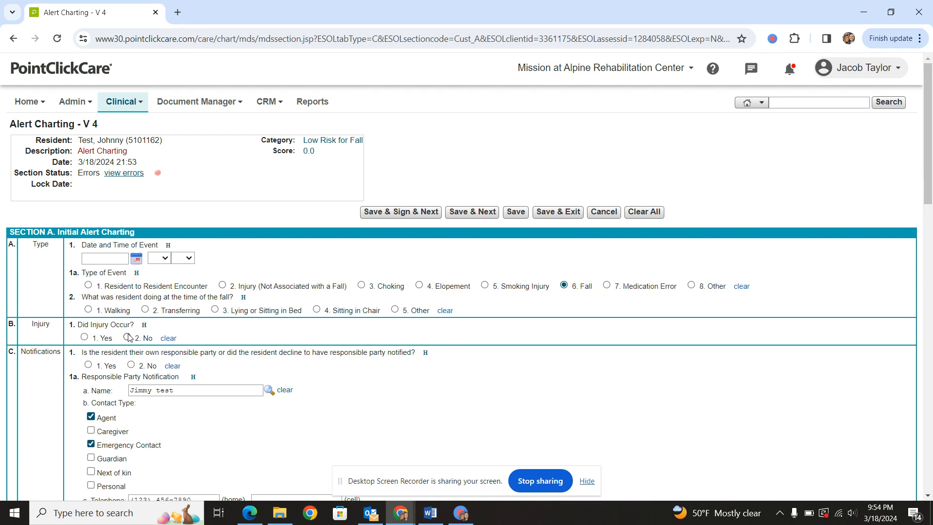
click(85, 337)
scroll(148, 376, down, 2)
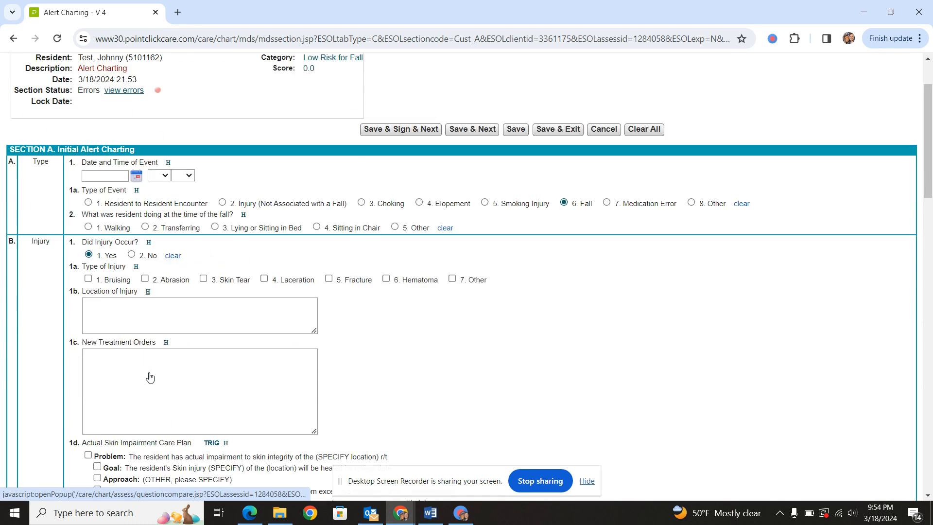
- Record the injury as an Abrasion located at "elbow" with the new treatment orders "cleanse and cover with bandaid"
scroll(150, 377, down, 1)
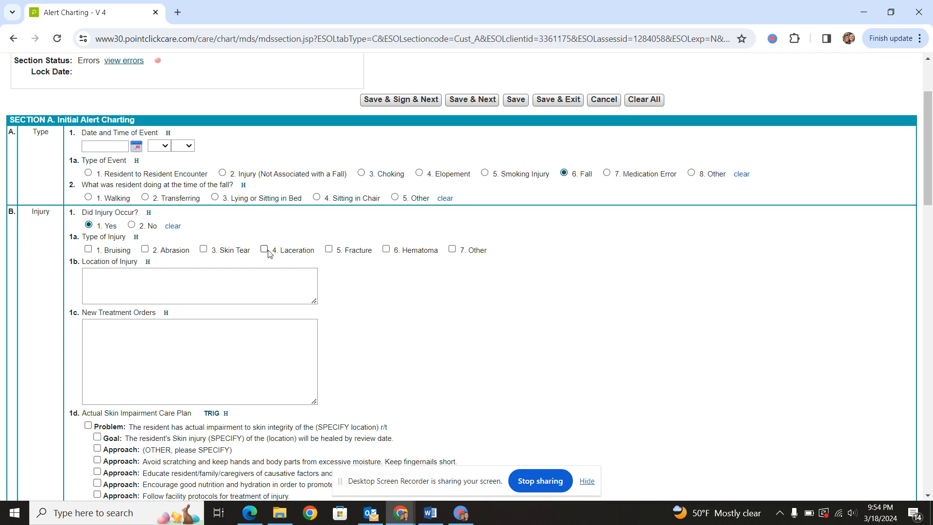
click(145, 249)
click(158, 275)
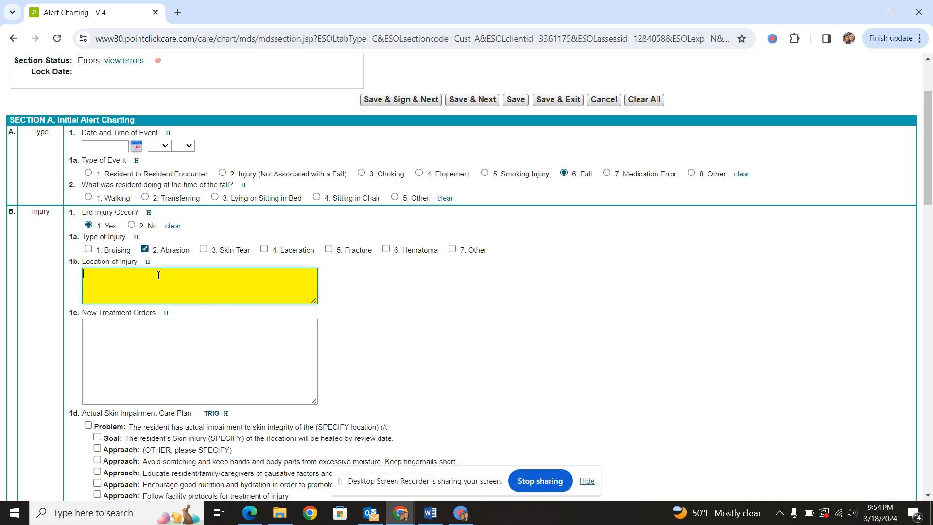
text(elbow)
key(Tab)
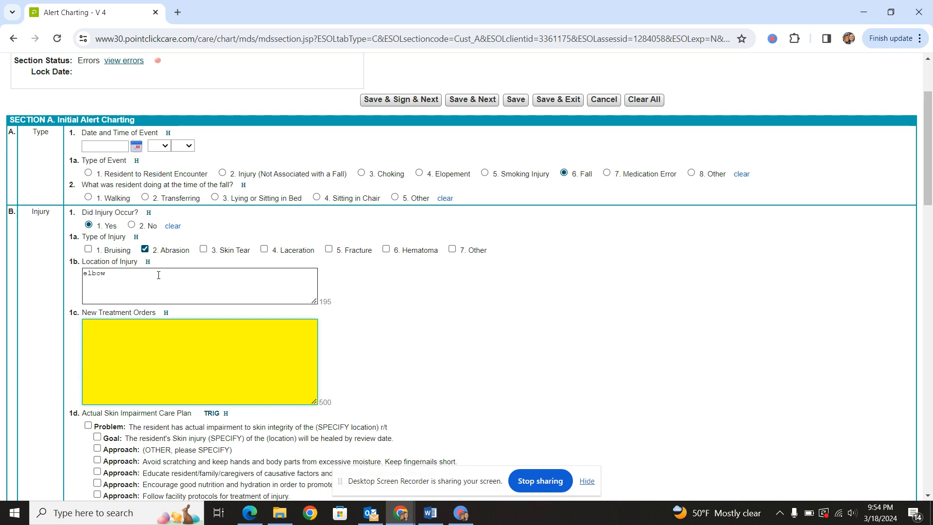
text(cleanse and cover with bandaid)
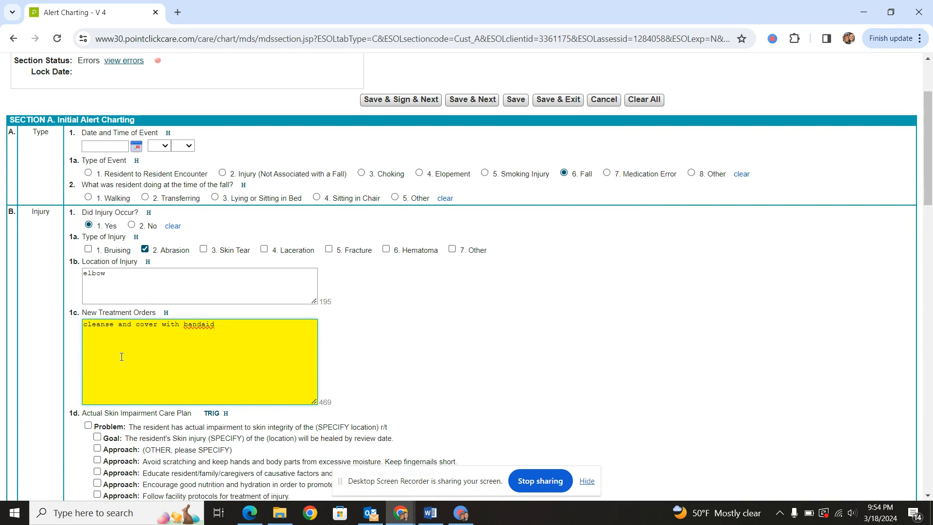
- Select the Problem and Goal of the Actual Skin Impairment Care Plan, and replace SPECIFY in the goal's description with "R elbow"
scroll(121, 357, down, 3)
scroll(128, 365, down, 1)
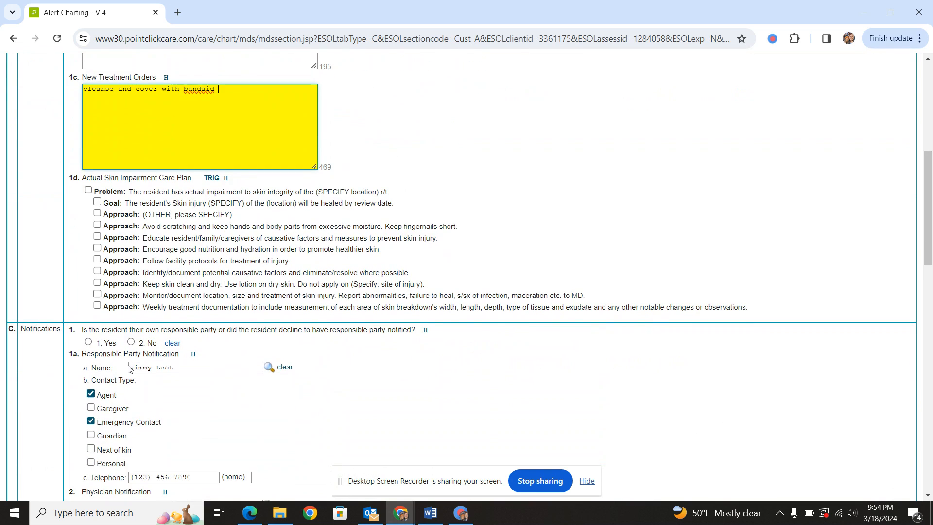
click(89, 191)
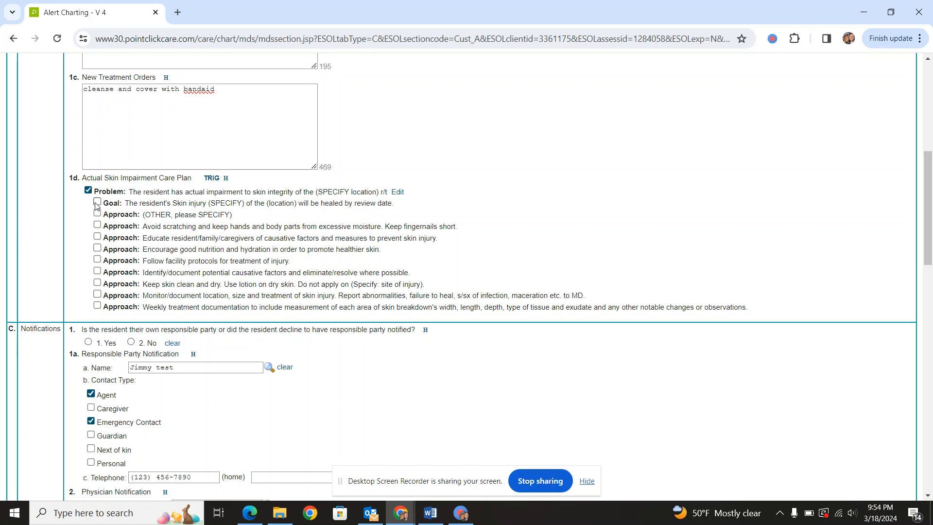
click(96, 202)
click(404, 203)
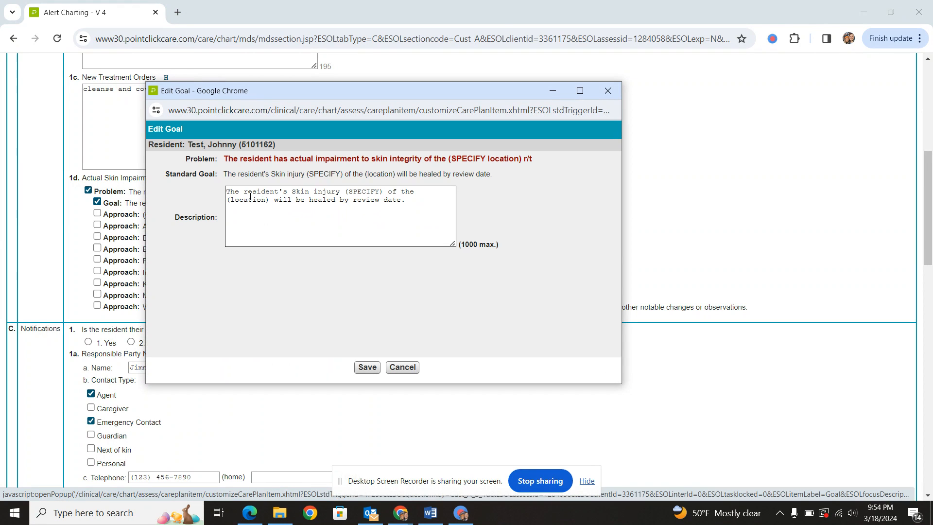
double_click(365, 193)
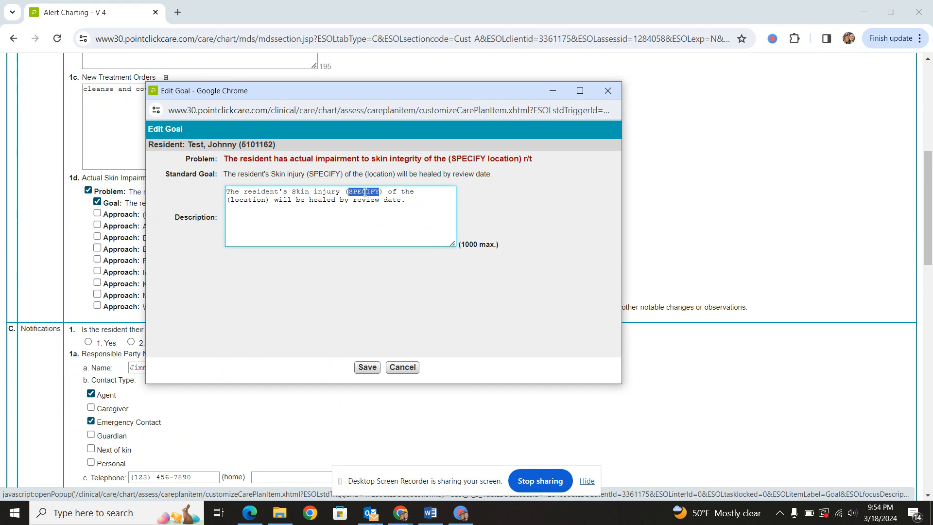
text(R elbow)
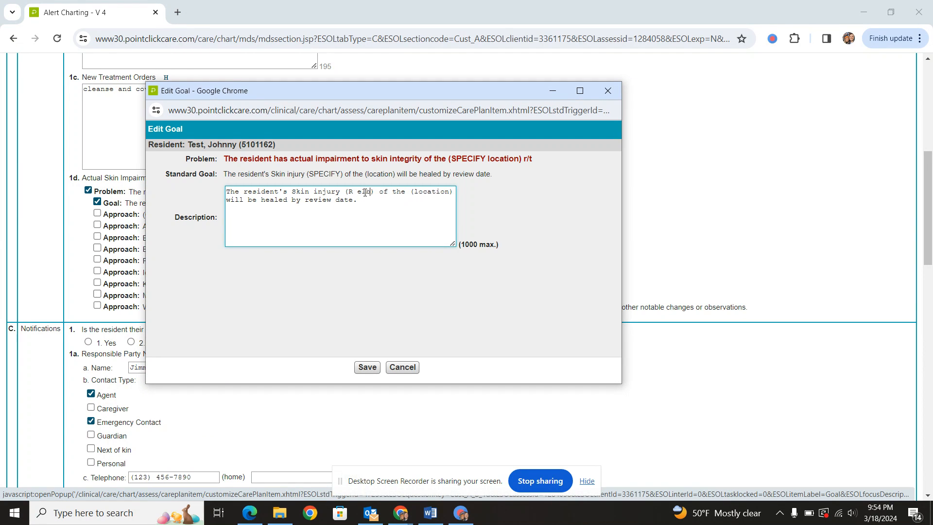
click(368, 367)
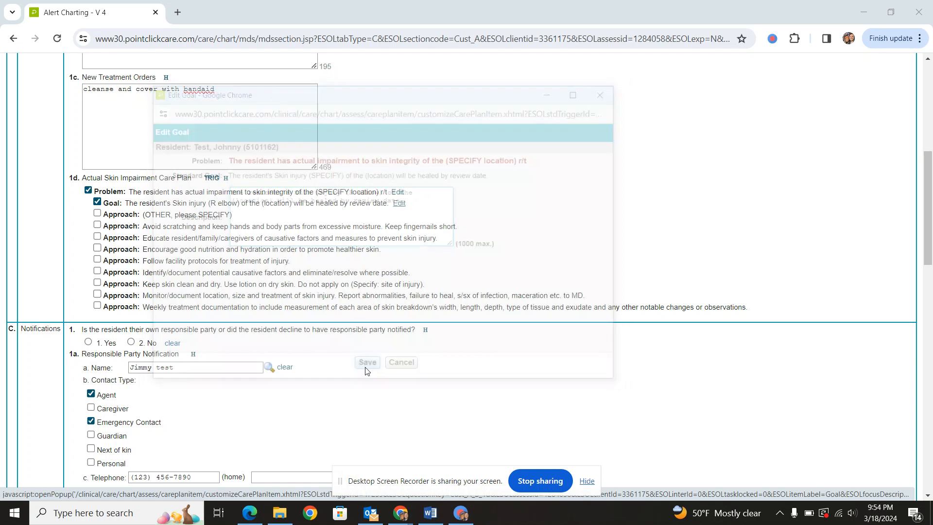
click(82, 194)
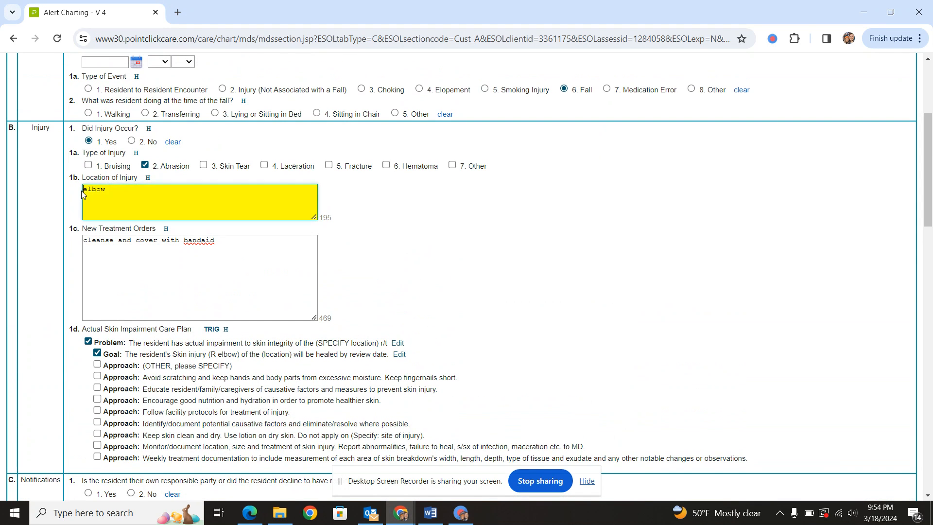
- Add the care plan approaches for following facility injury protocols, encouraging good nutrition and hydration, and avoiding scratching
scroll(73, 248, down, 4)
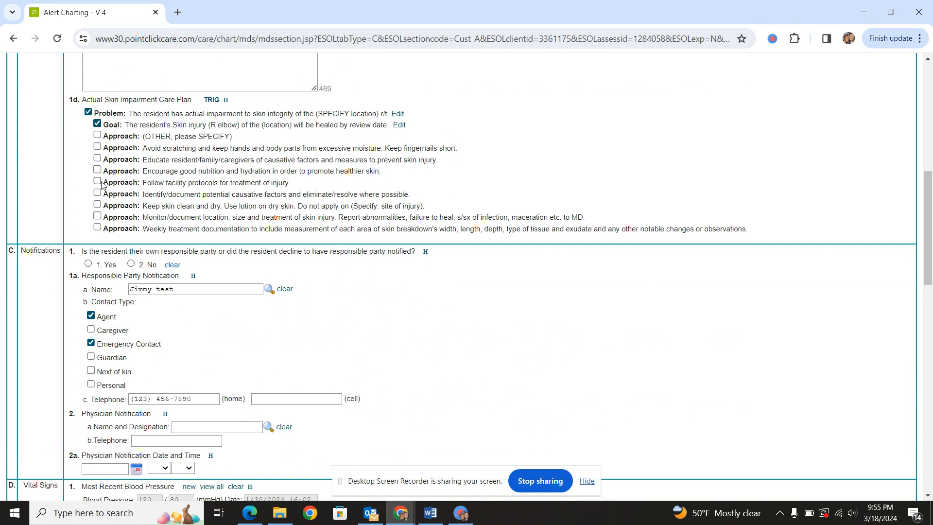
click(98, 181)
click(97, 170)
click(97, 147)
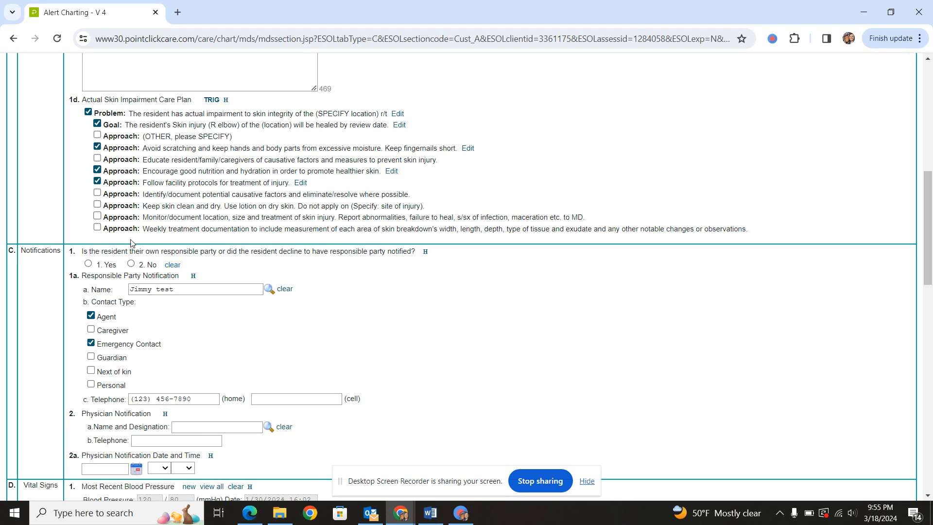
- Answer No to the own-responsible-party question under Notifications, and save Section A and continue to Section B
click(131, 265)
scroll(182, 345, down, 6)
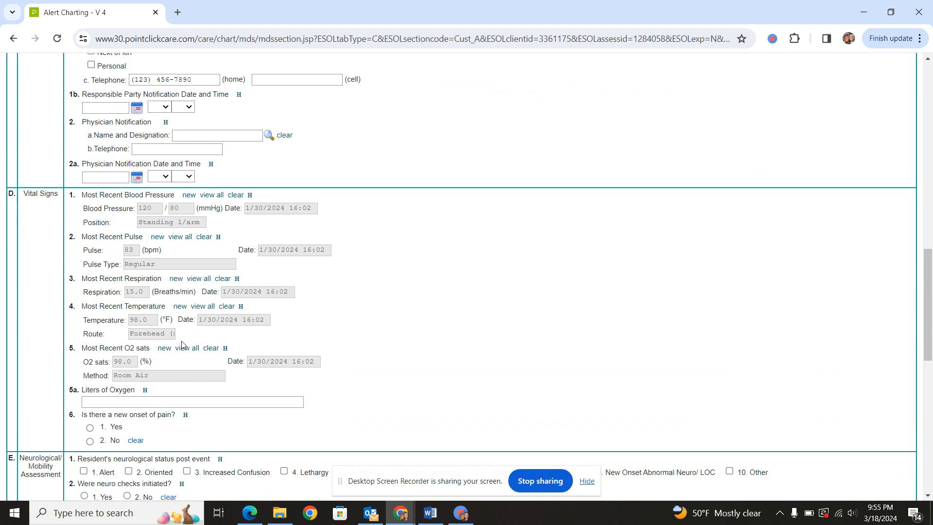
scroll(182, 345, down, 10)
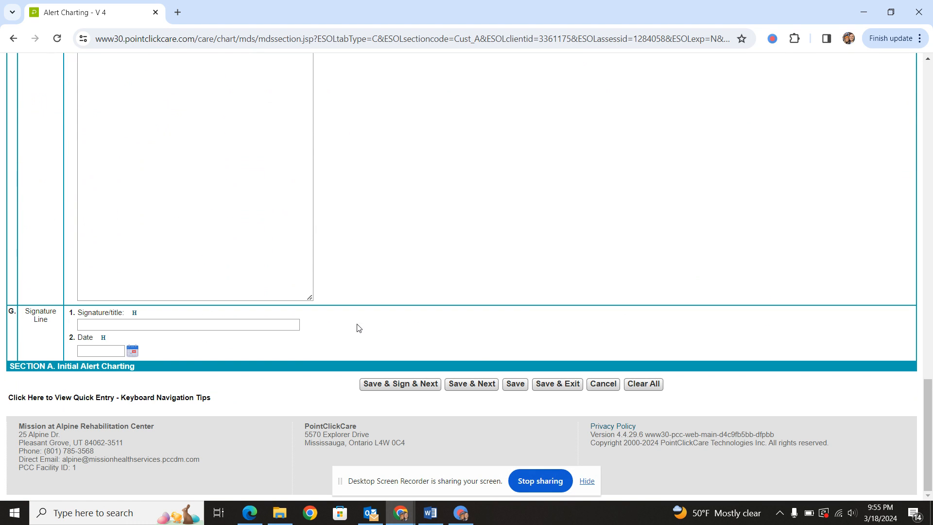
click(480, 387)
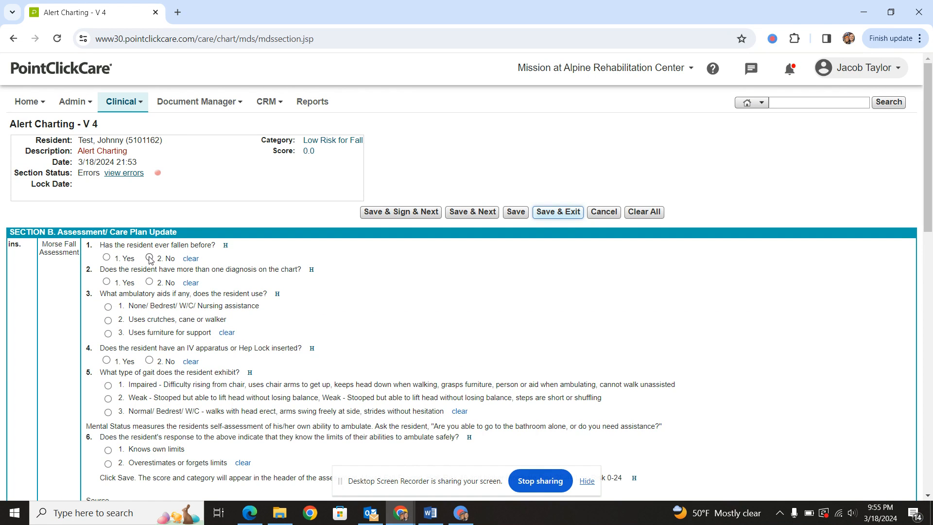
- Answer Morse Fall questions in Section B: fallen before Yes, multiple diagnoses No, gait Weak, overestimates limits; leave the section without saving
click(106, 258)
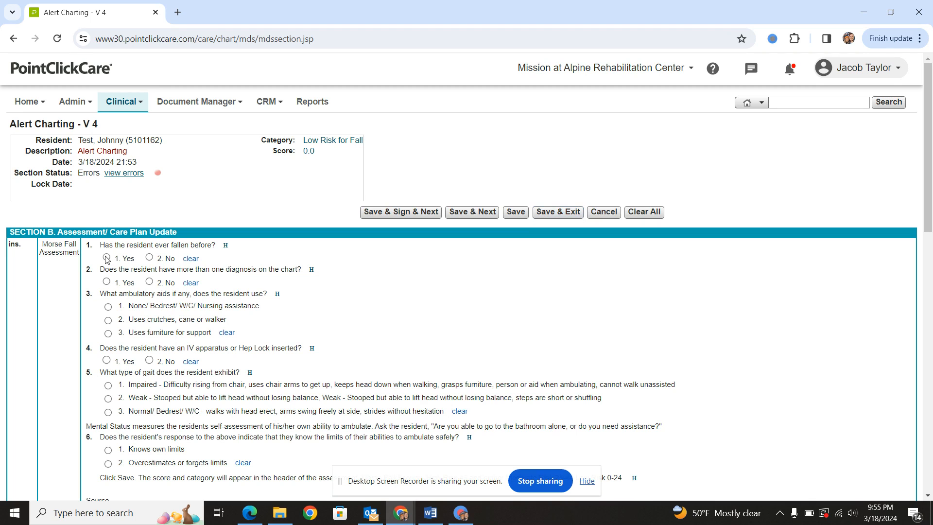
click(149, 282)
click(108, 399)
click(108, 463)
scroll(108, 463, down, 4)
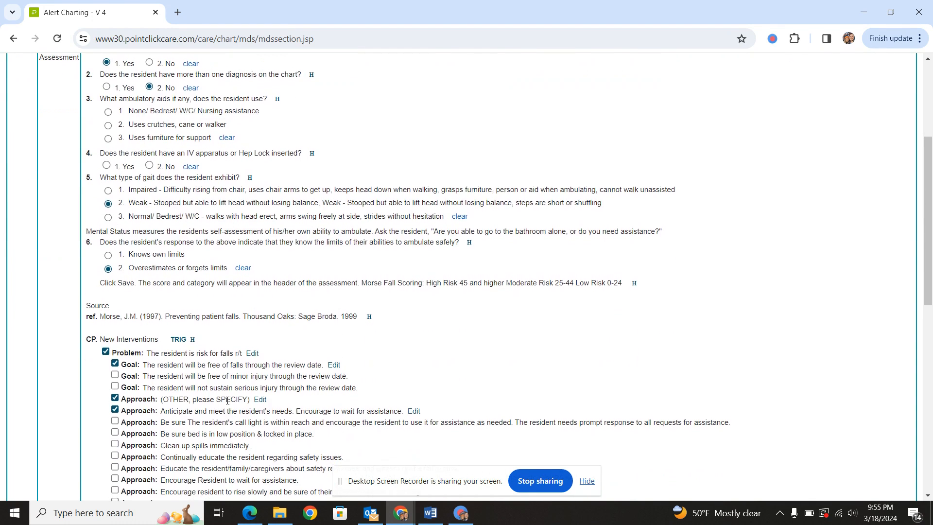
scroll(228, 398, up, 4)
click(603, 214)
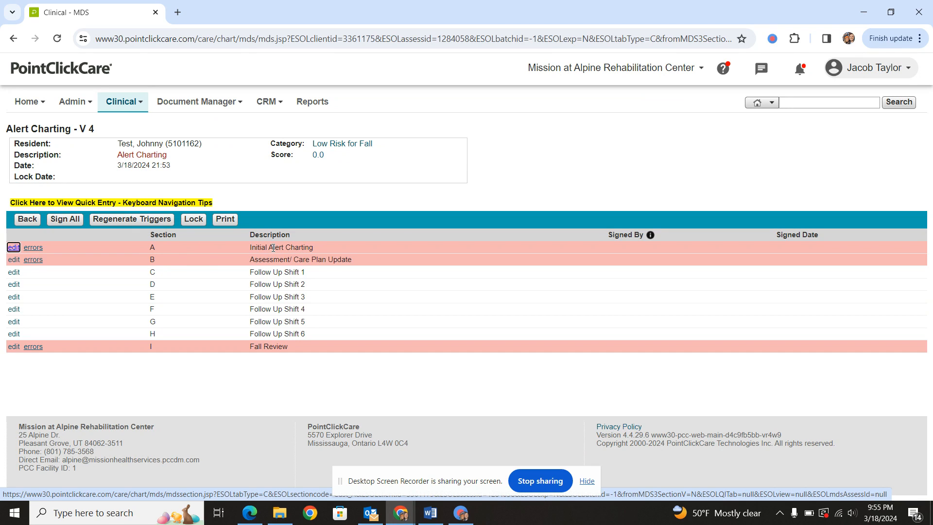
- Look over the Assessment/Care Plan Update and Follow Up Shift 1 to 6 sections, and return to the assessment list
drag(294, 250, 345, 259)
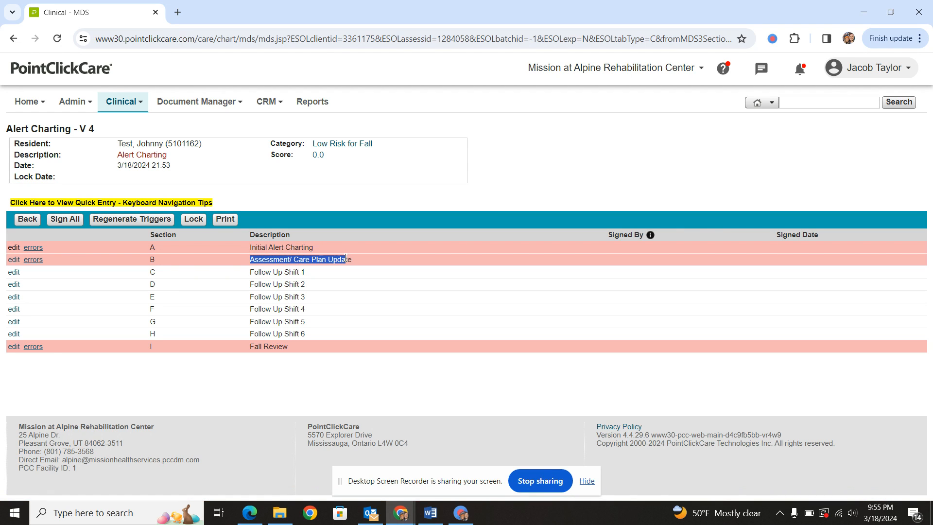
click(362, 255)
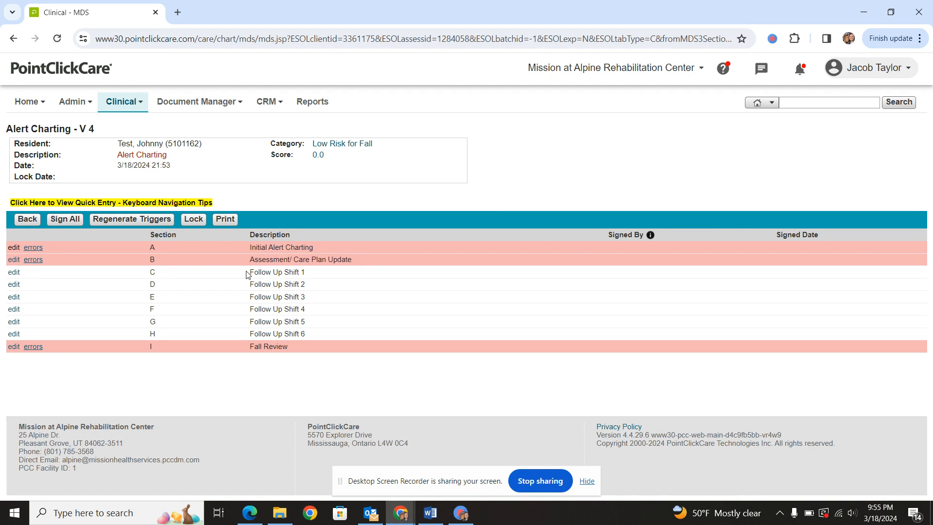
drag(248, 273, 302, 271)
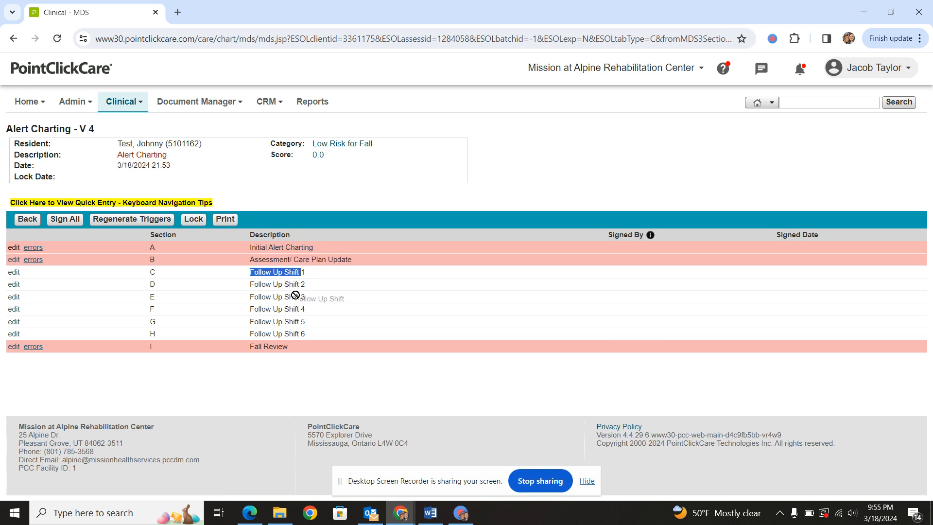
drag(307, 336, 241, 276)
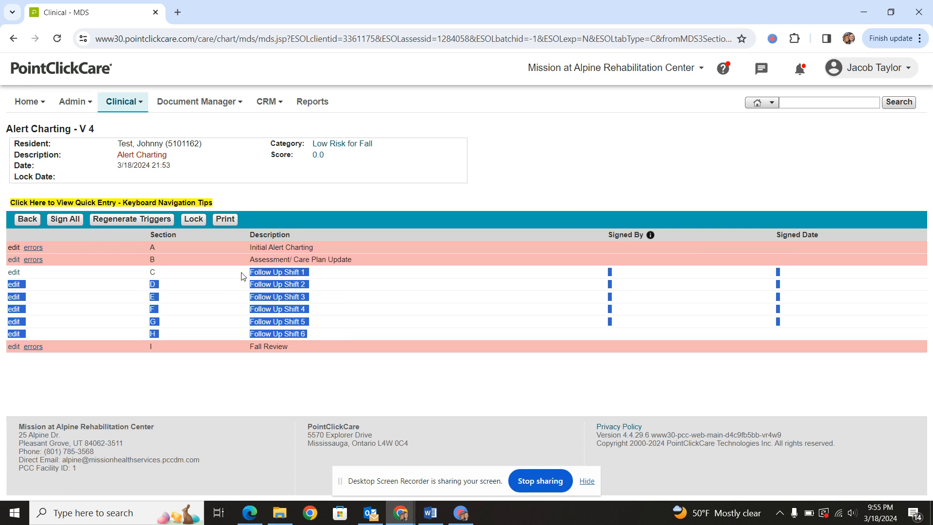
click(242, 276)
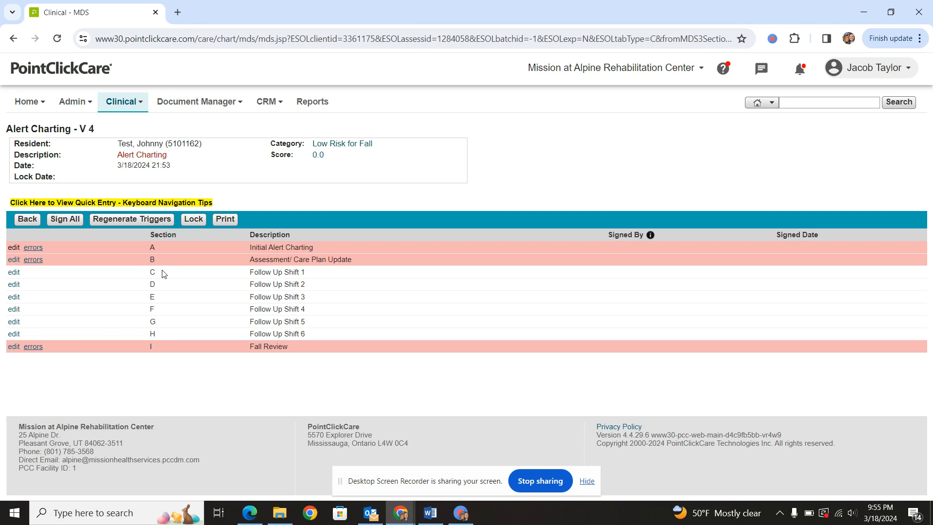
click(23, 222)
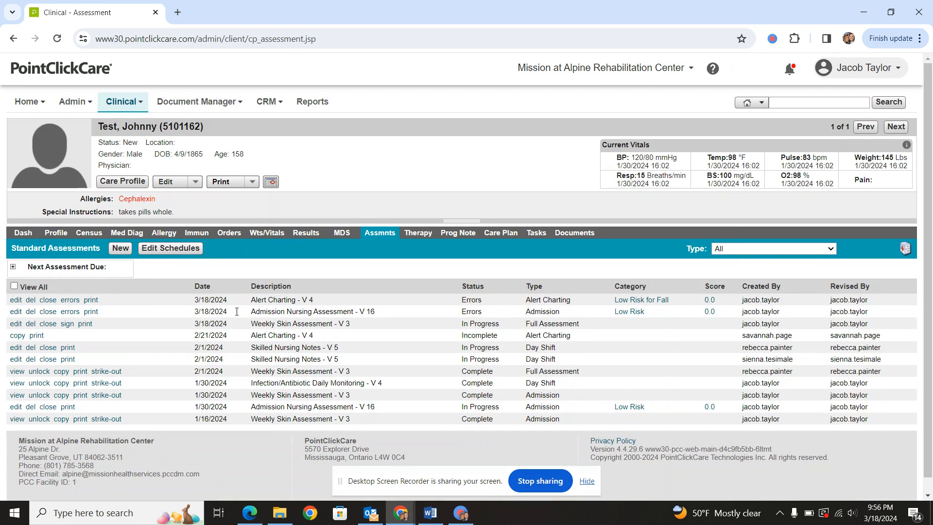
- Filter the assessments by type Alert Charting - V 4, and open Section C, Follow Up Shift 1, of the 3/18/2024 assessment for editing
drag(265, 300, 285, 297)
click(285, 297)
click(717, 249)
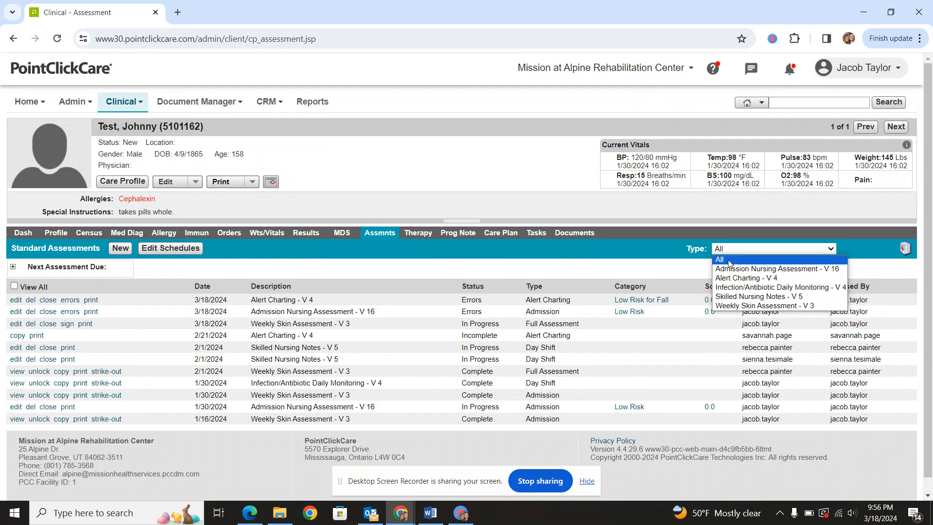
click(728, 278)
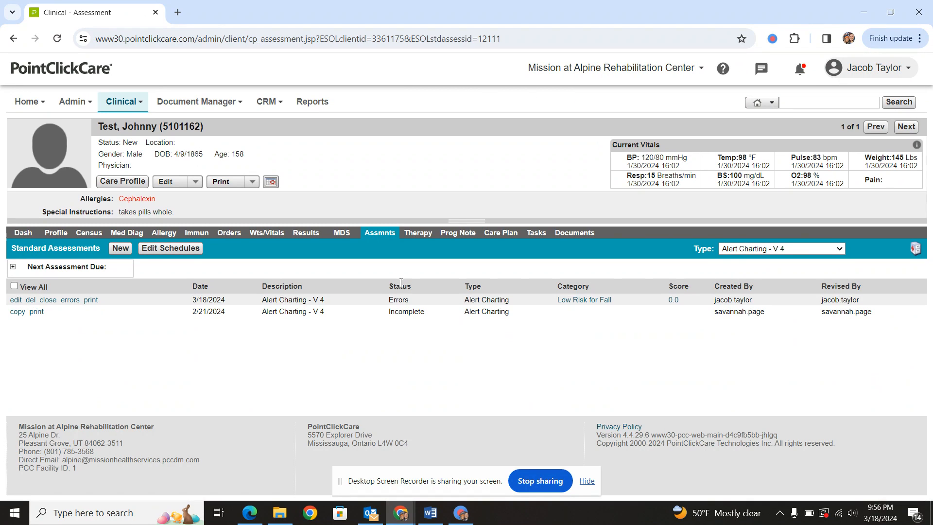
click(16, 300)
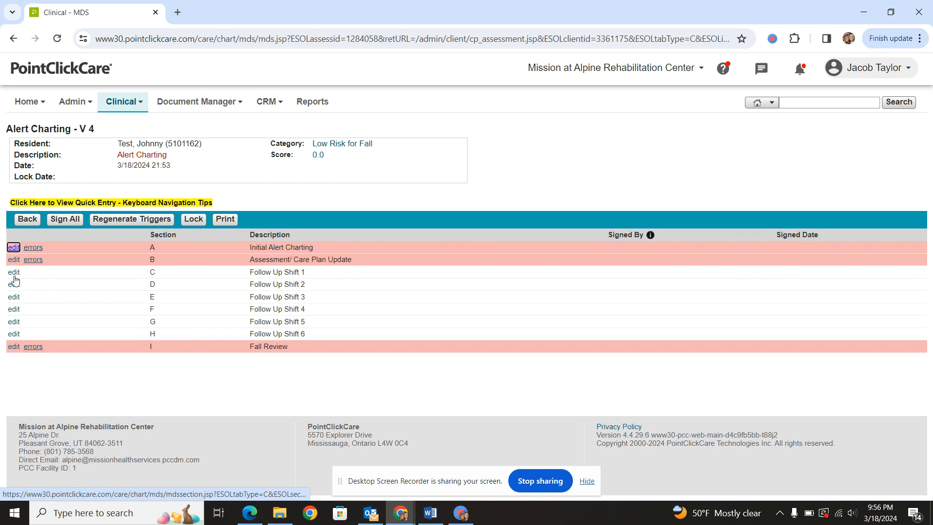
click(14, 274)
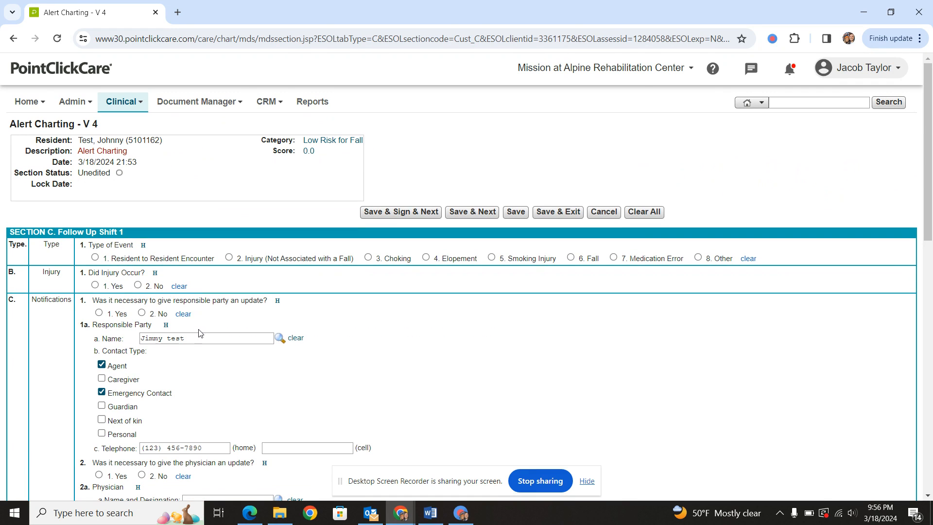
- In Follow Up Shift 1, set the event type to Fall and record an injury: Abrasion, located at "R elbow"
click(577, 258)
click(96, 284)
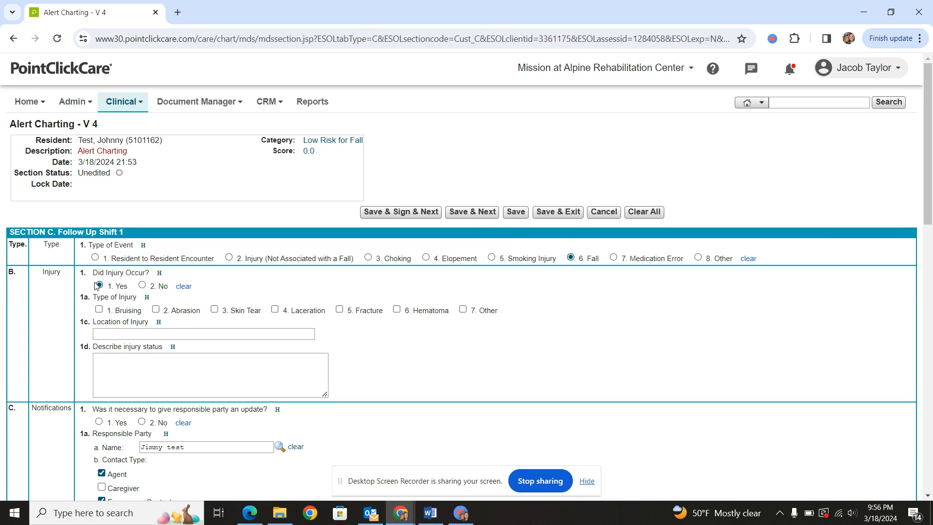
click(156, 309)
click(175, 334)
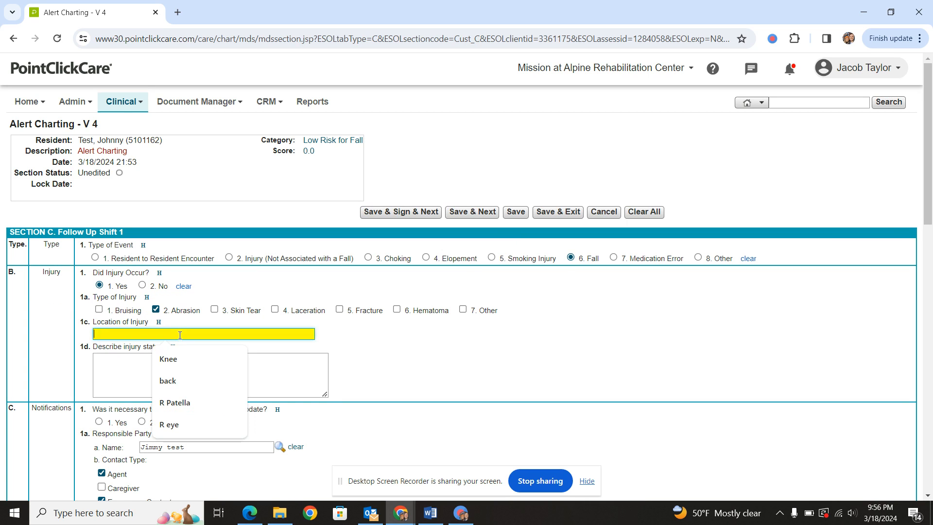
text(R elbow)
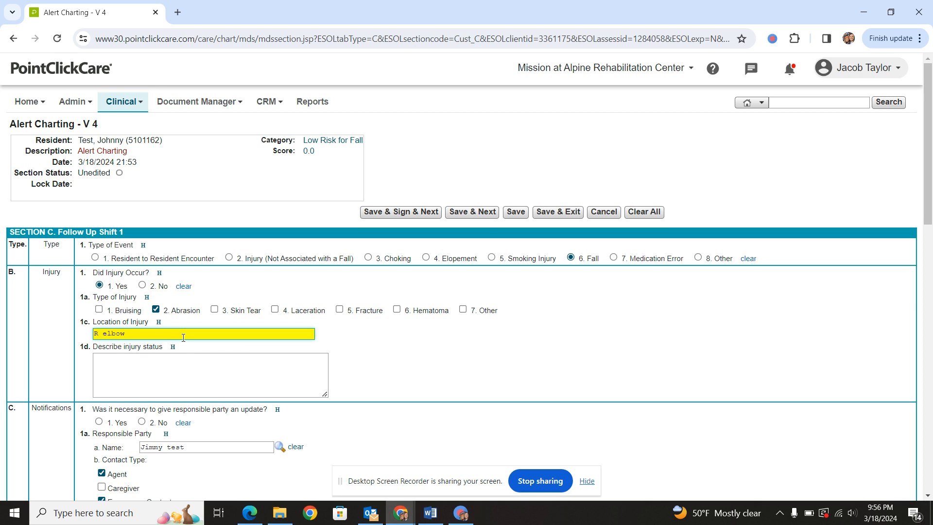
click(197, 362)
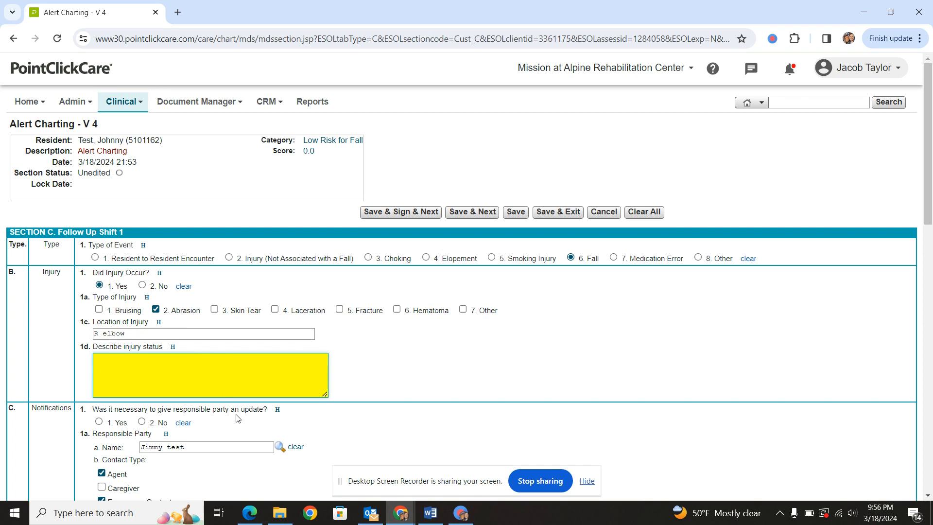
scroll(238, 419, down, 5)
scroll(238, 419, up, 1)
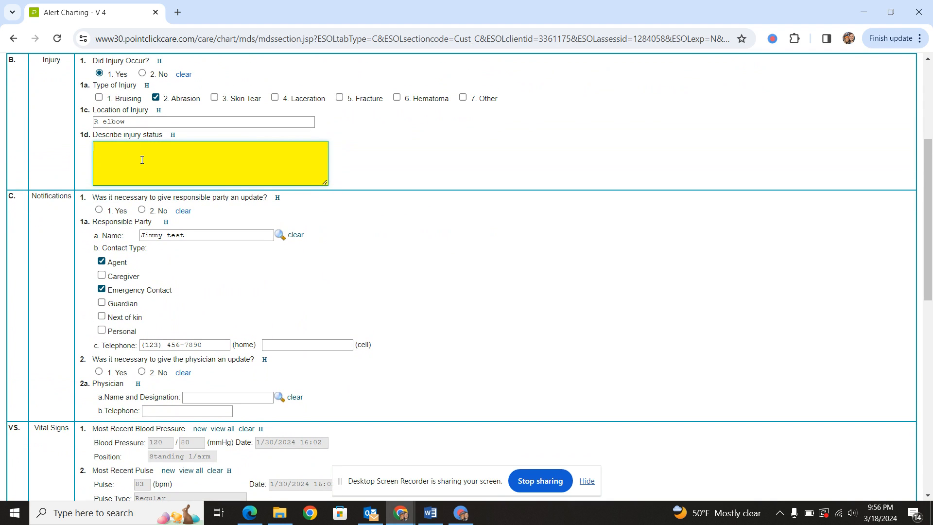
text(healing)
key(ctrl+a)
key(BackSpace)
text(skin closed or scabbed)
key(BackSpace)
key(BackSpace)
key(BackSpace)
key(BackSpace)
key(BackSpace)
key(BackSpace)
key(BackSpace)
key(BackSpace)
key(BackSpace)
key(BackSpace)
key(BackSpace)
key(BackSpace)
key(BackSpace)
key(BackSpace)
key(BackSpace)
key(BackSpace)
key(BackSpace)
key(BackSpace)
key(BackSpace)
key(BackSpace)
- Answer No to the responsible-party update question, save Section C, dismiss the electronic signature, and exit to the section list
click(142, 210)
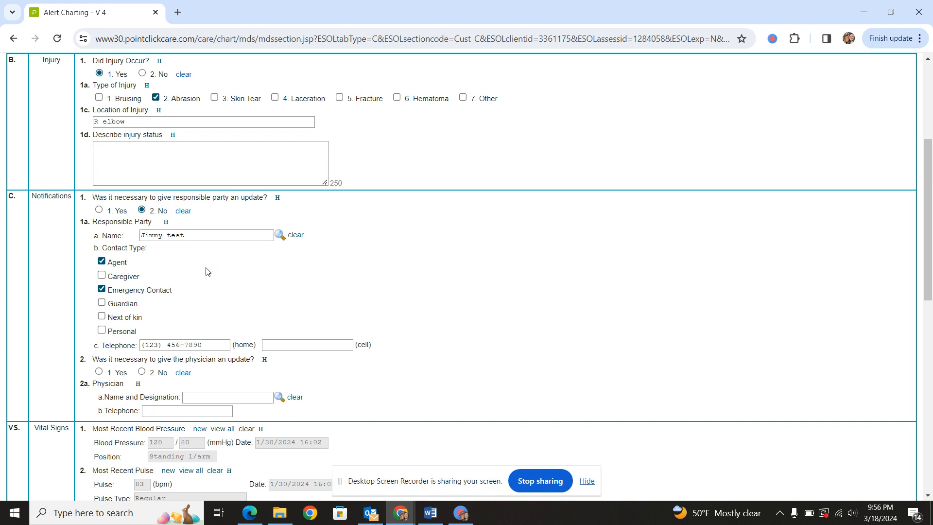
scroll(204, 268, down, 4)
scroll(173, 248, down, 2)
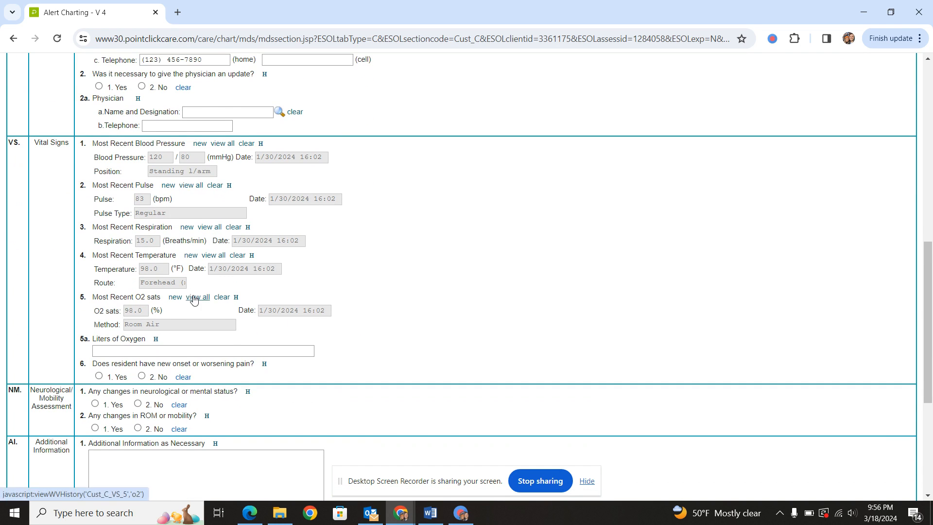
scroll(194, 293, down, 4)
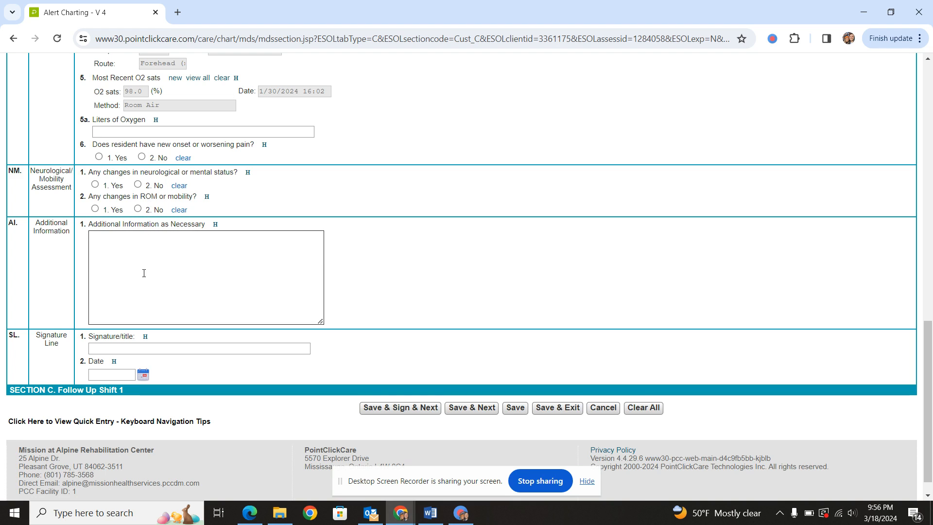
scroll(393, 374, down, 1)
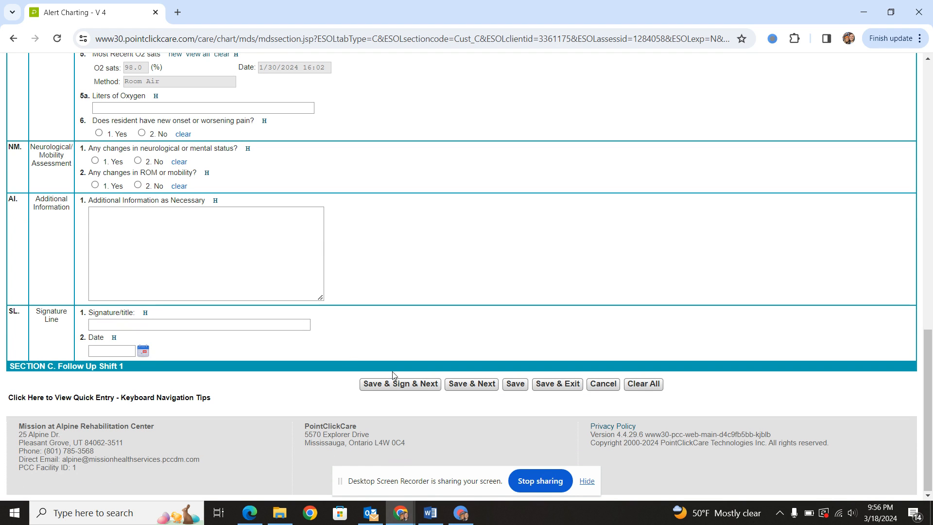
click(422, 384)
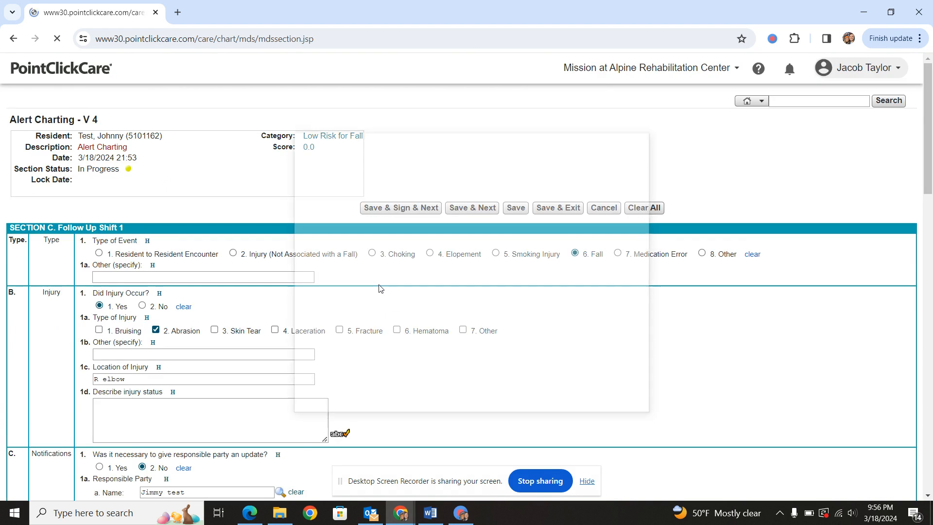
click(638, 136)
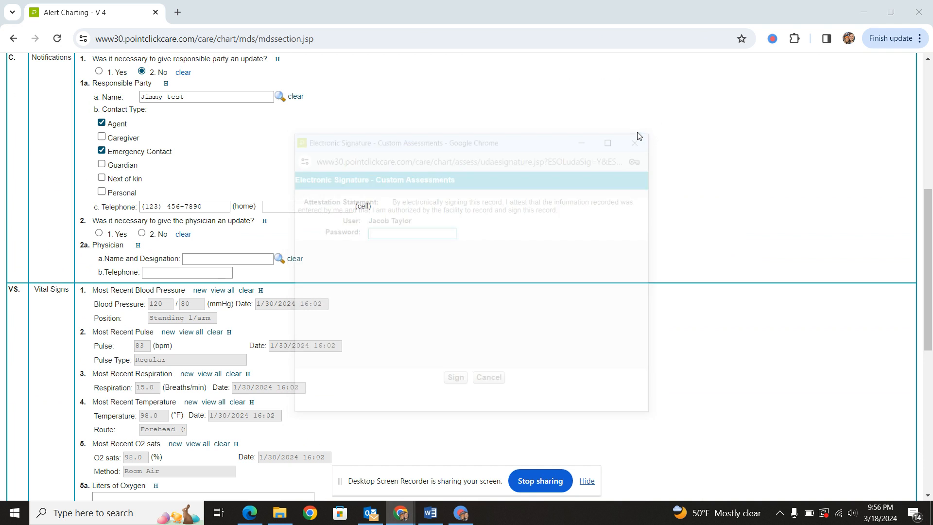
click(611, 217)
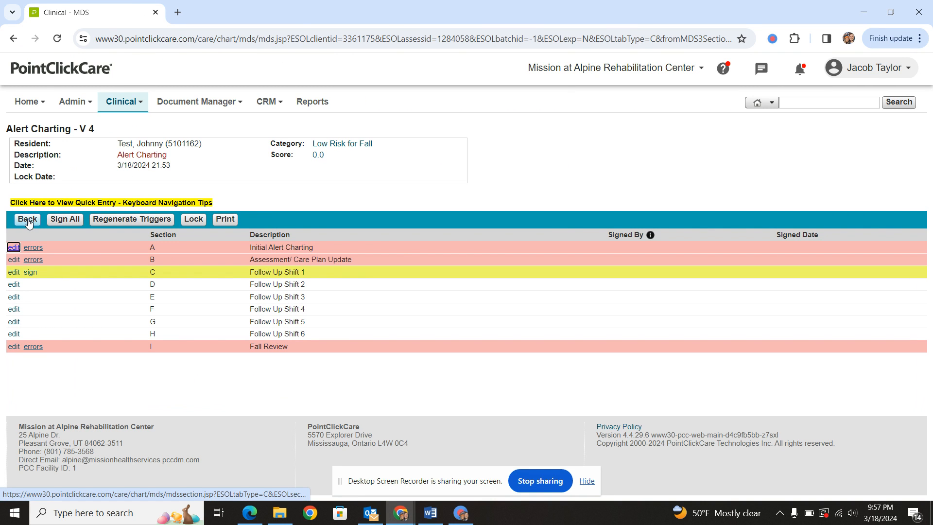
- Return to the assessment list and delete the 3/18/2024 Alert Charting - V 4 assessment
click(29, 222)
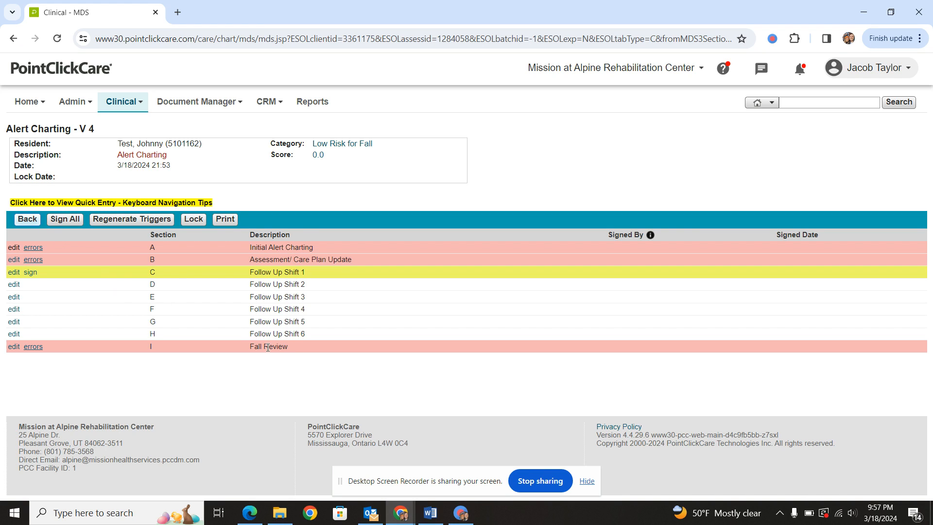
click(35, 220)
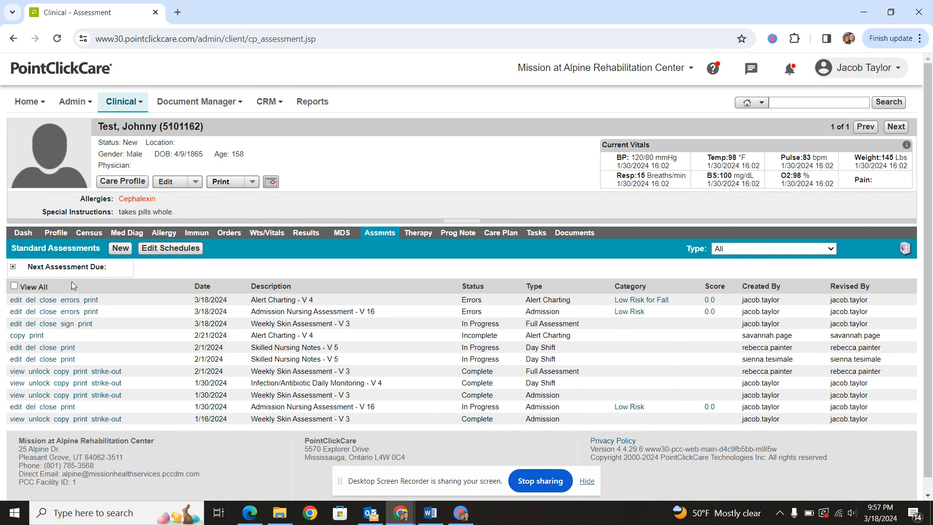
click(30, 300)
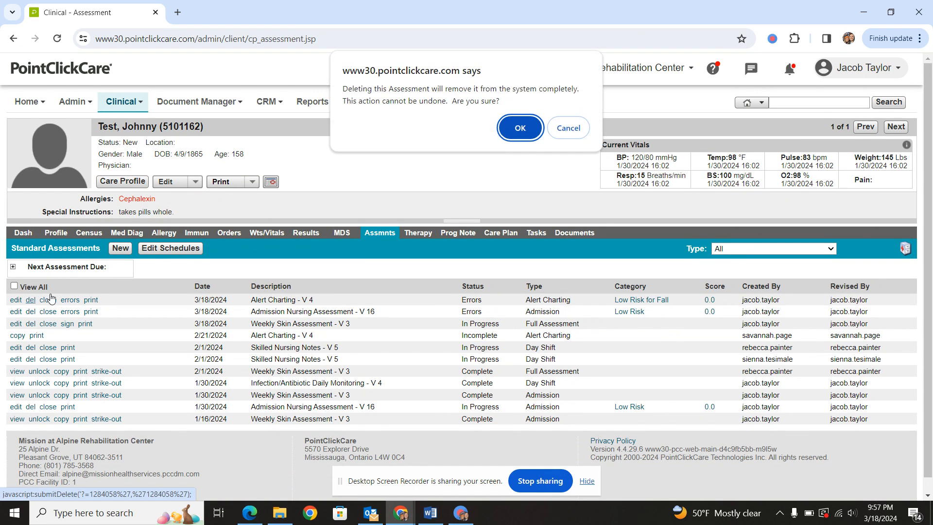
click(511, 126)
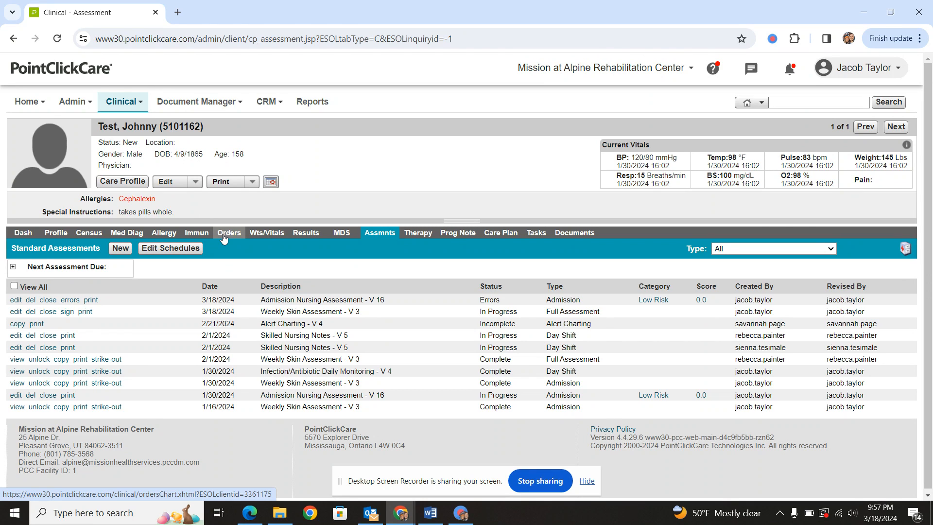
- Create a new Infection/Antibiotic Daily Monitoring - V 4 assessment of type Day Shift dated 3/18/2024
click(121, 248)
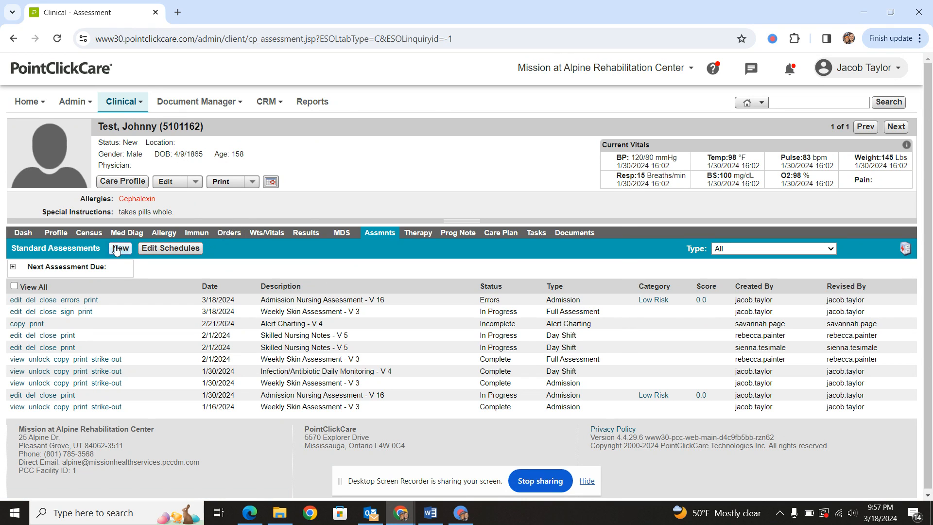
click(469, 263)
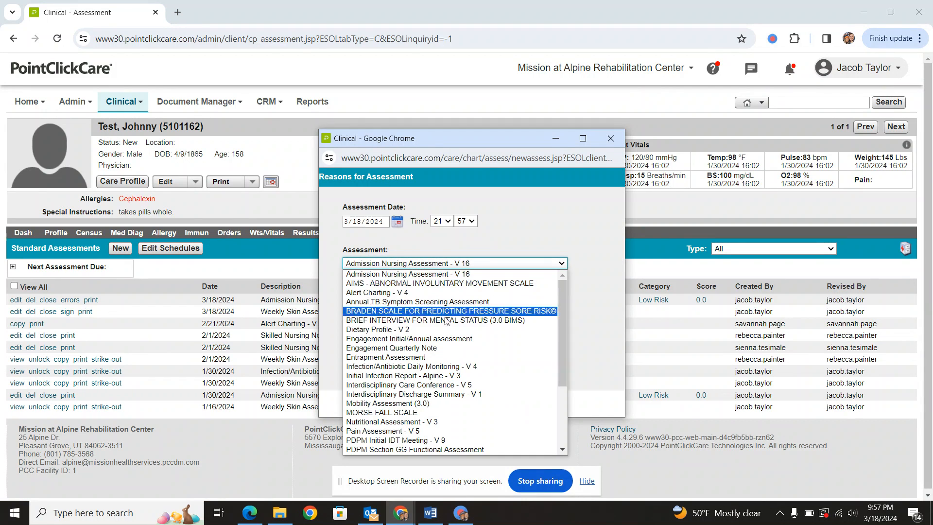
click(432, 367)
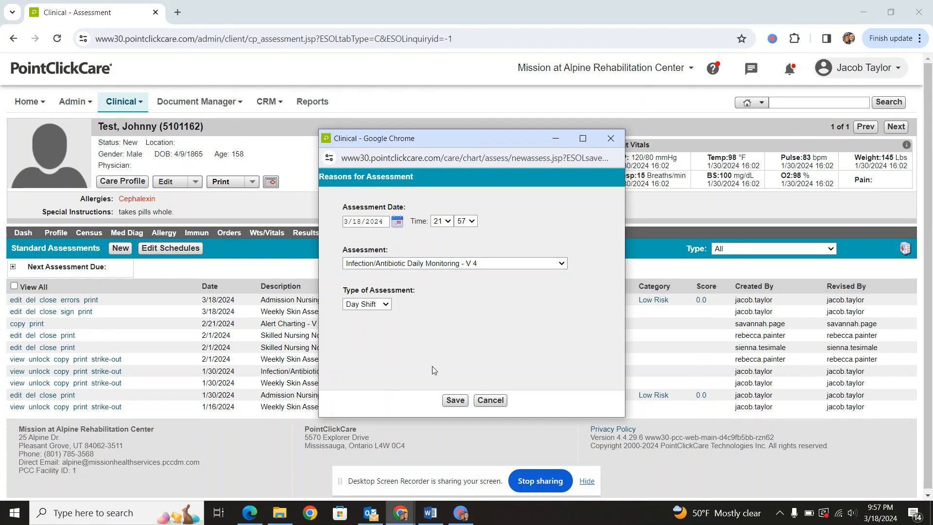
click(455, 400)
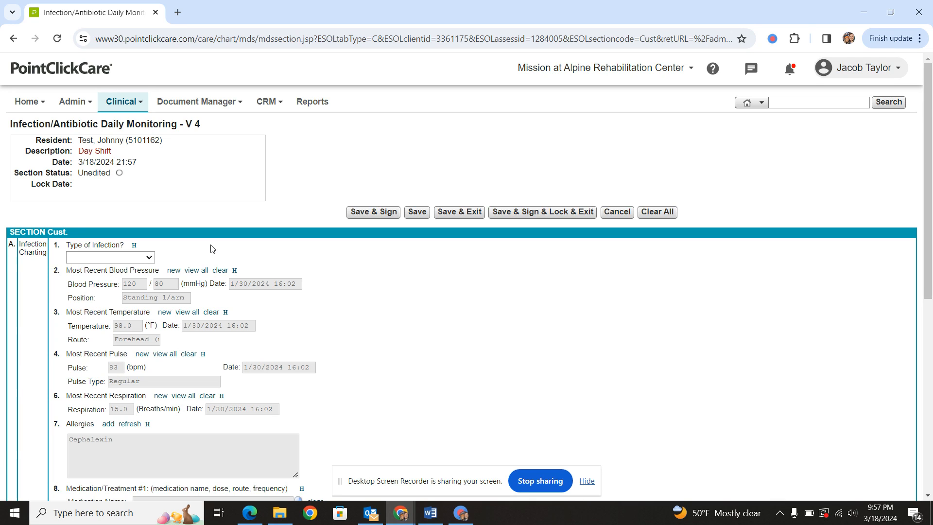
- Select Urinary-Catheter as the infection type, look over the medication order lookup, symptoms and adverse reactions, and leave without saving
click(136, 260)
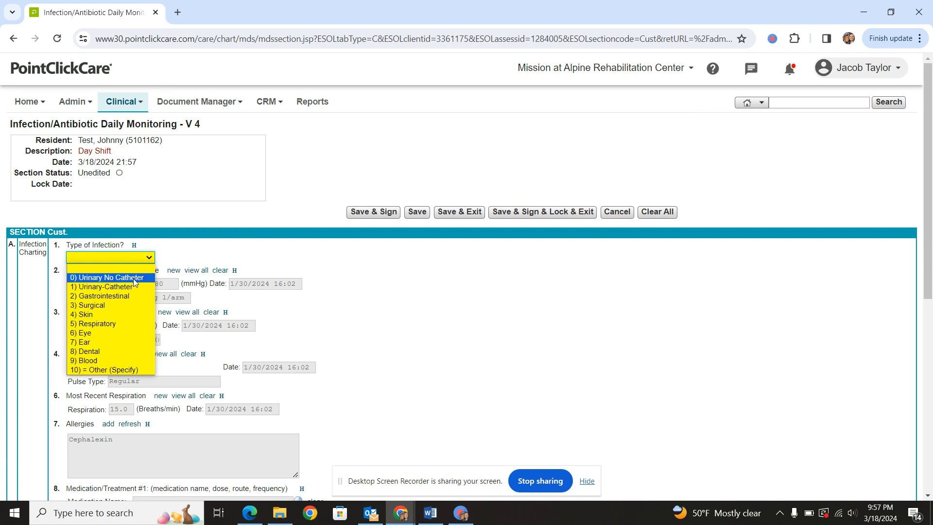
click(135, 288)
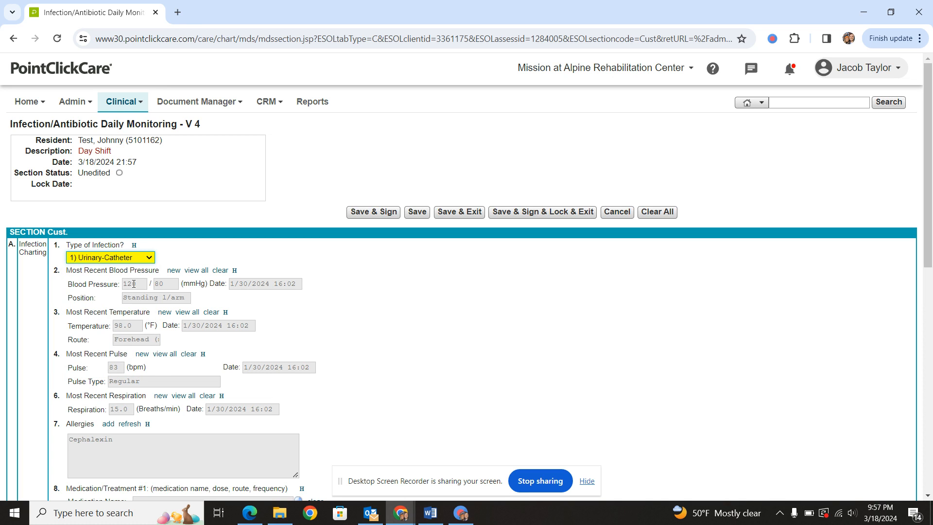
scroll(209, 366, down, 5)
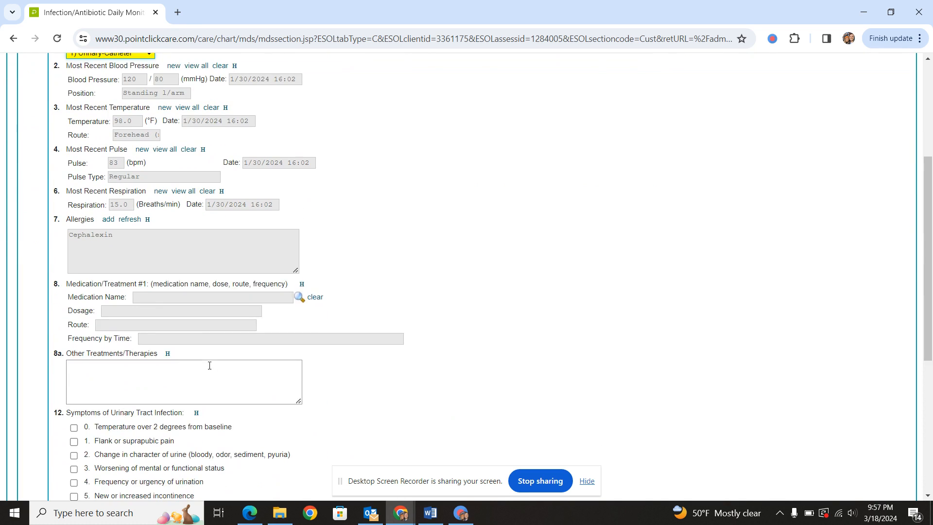
click(299, 270)
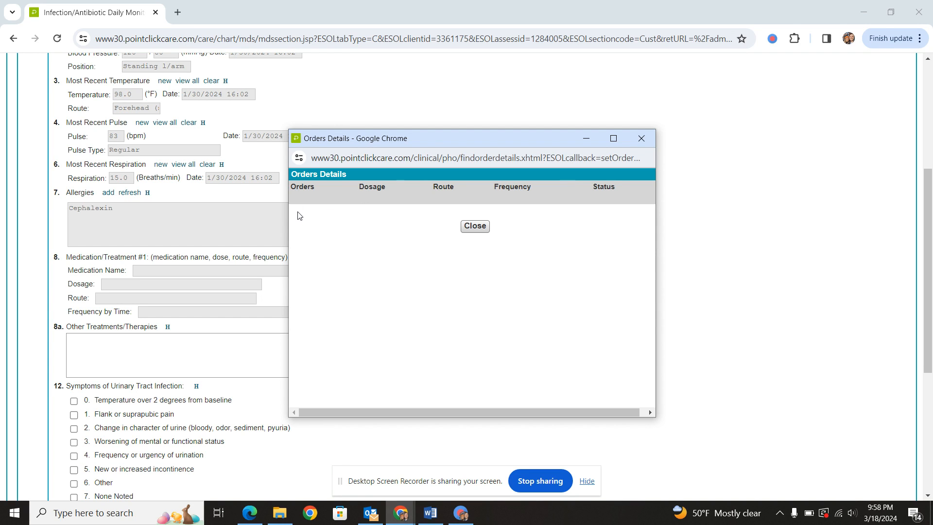
click(468, 225)
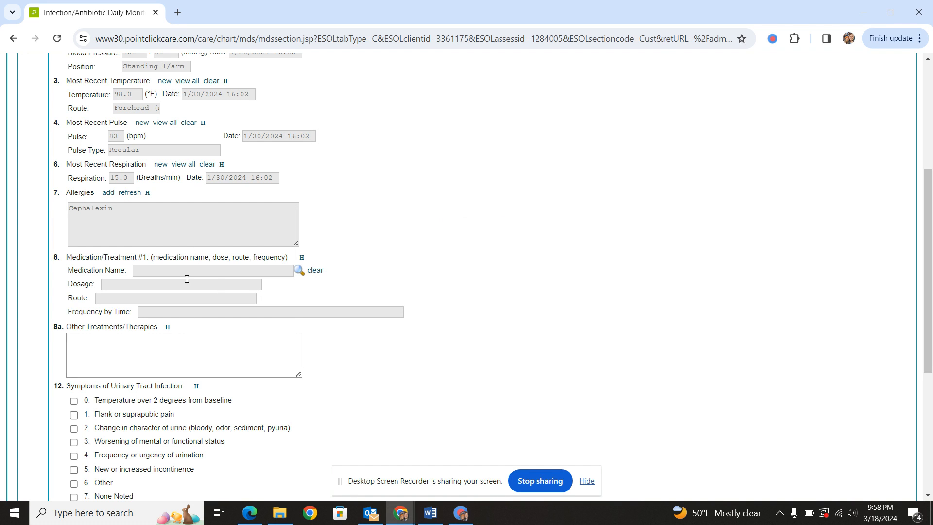
scroll(115, 340, down, 4)
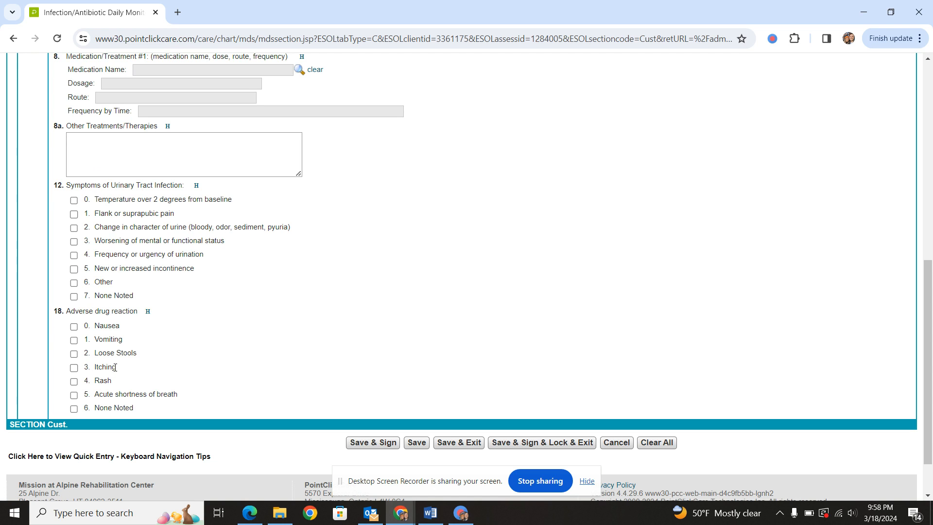
scroll(162, 263, up, 10)
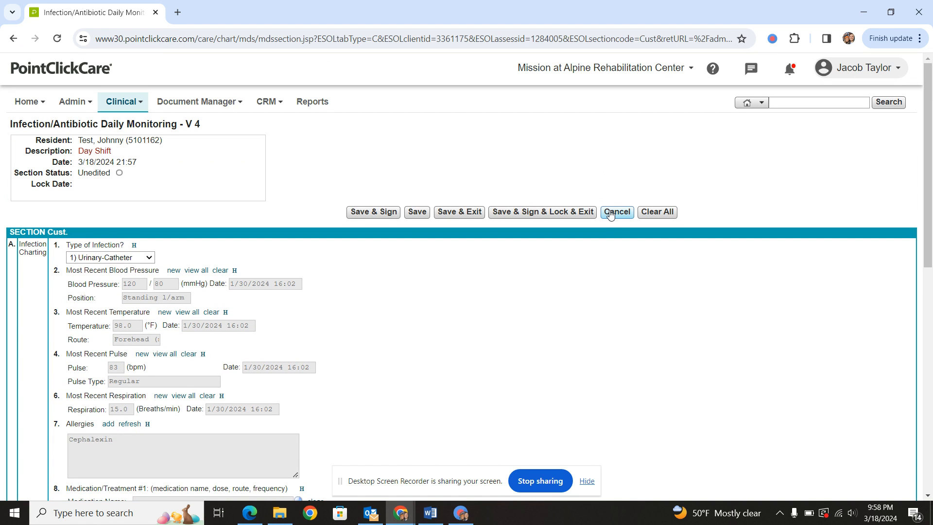
click(610, 212)
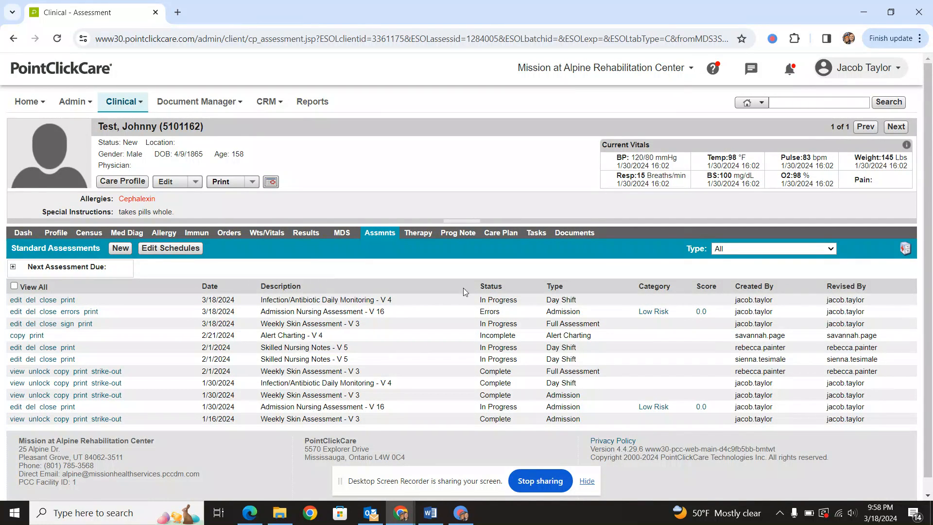
- Create a new Initial Infection Report - Alpine - V 3 assessment of type Infection Present on Admission dated 3/18/2024
click(748, 250)
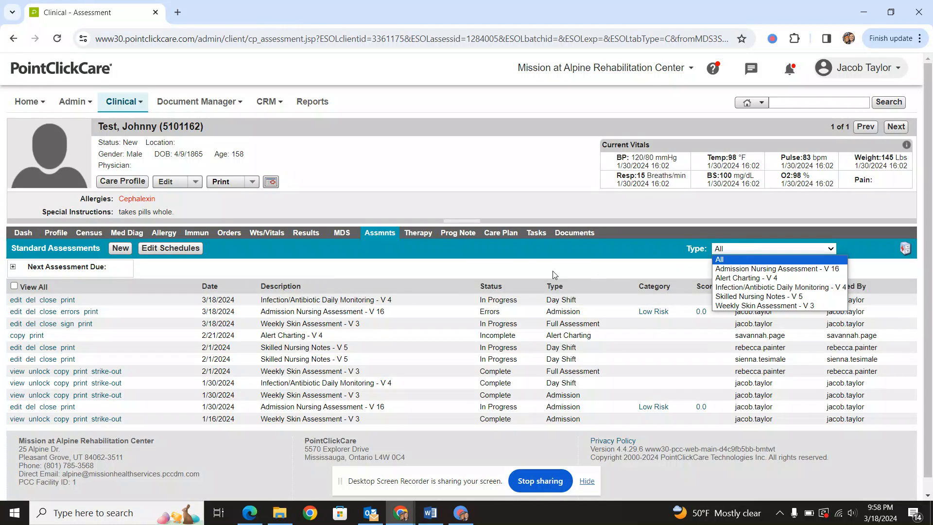
click(120, 248)
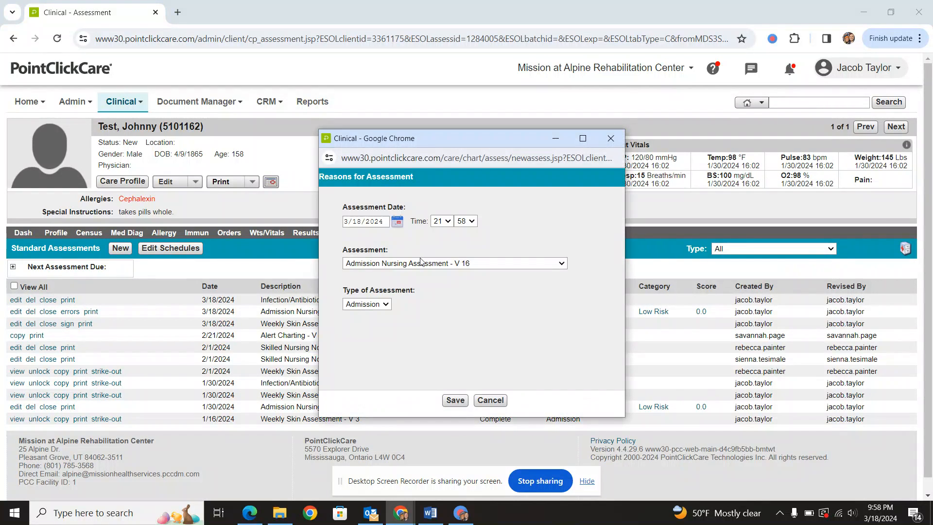
click(411, 265)
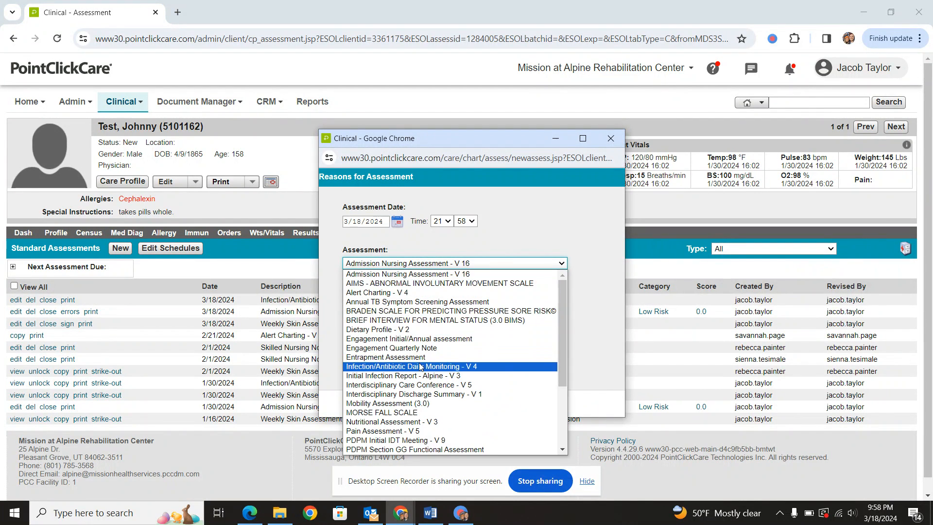
click(392, 376)
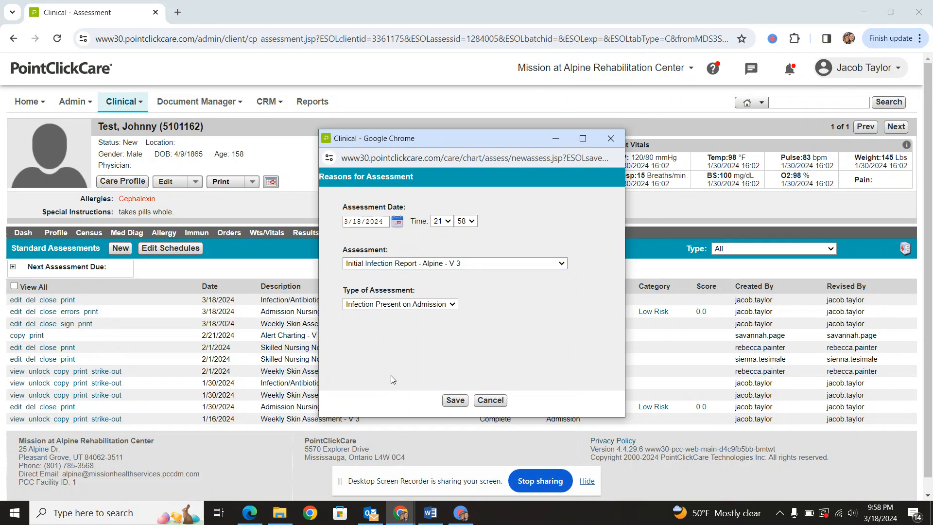
click(461, 403)
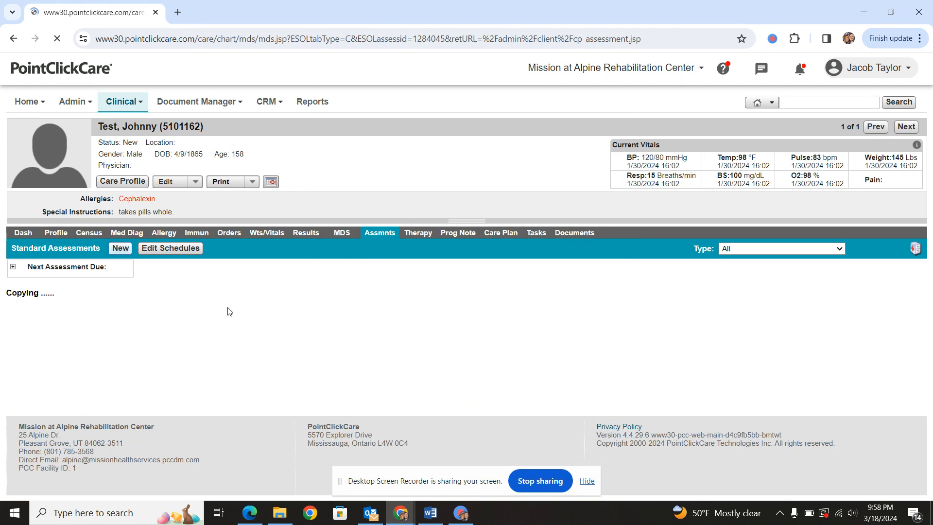
- Answer No to infection present on admission, set hallway Mountain View, room 20, and symptom onset date 03/17/2024
click(13, 248)
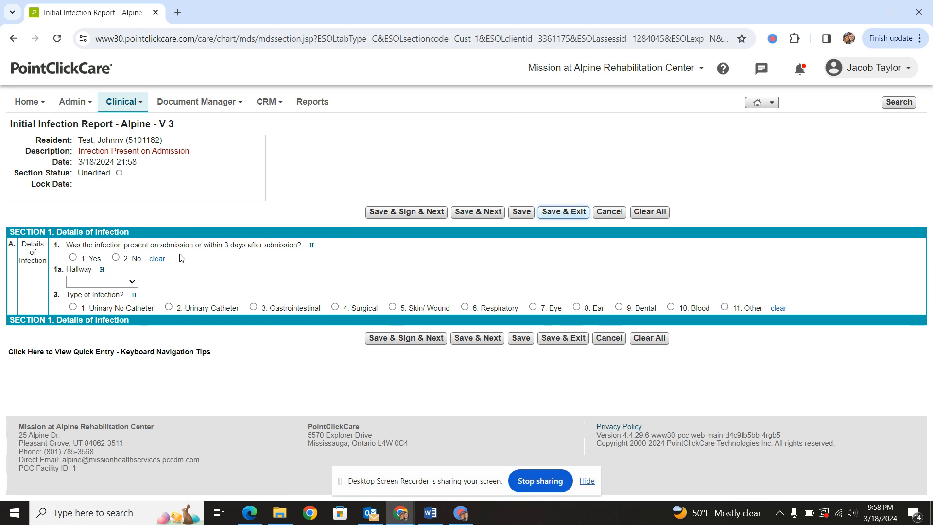
click(116, 258)
click(113, 284)
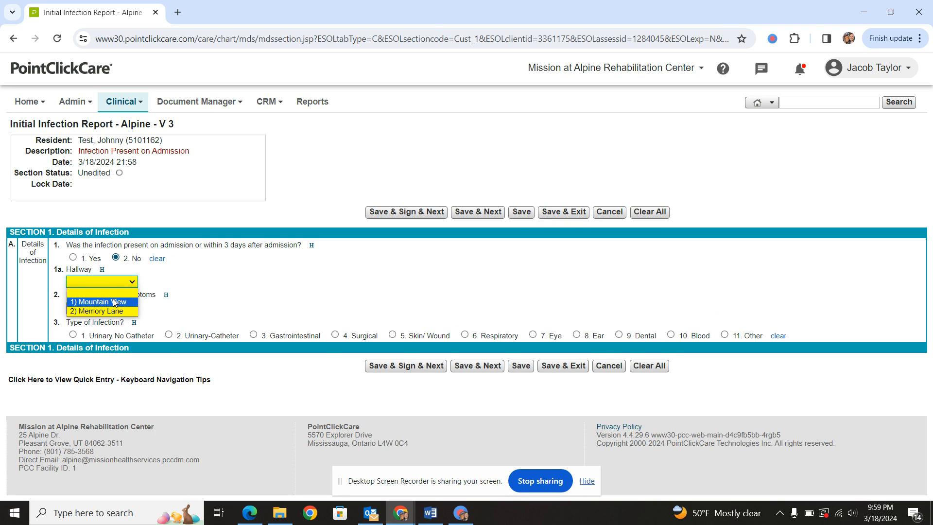
click(113, 302)
click(82, 308)
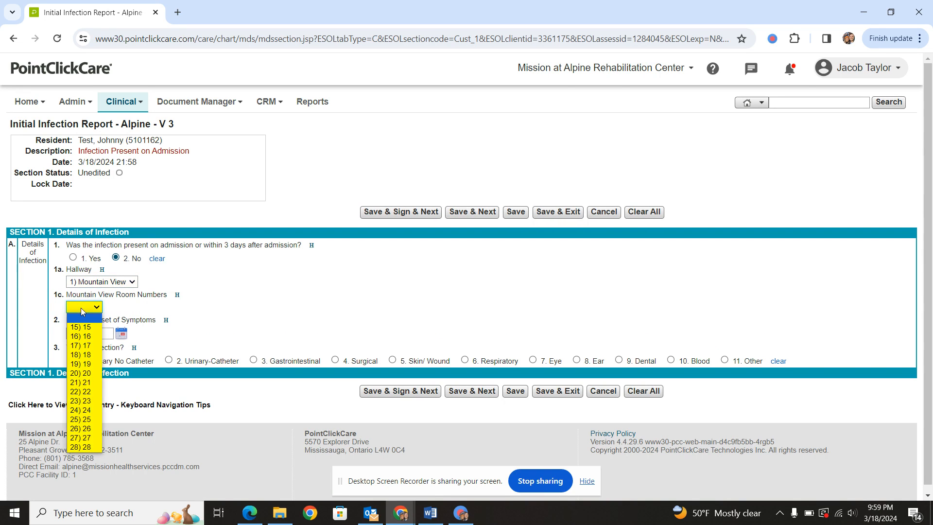
click(80, 373)
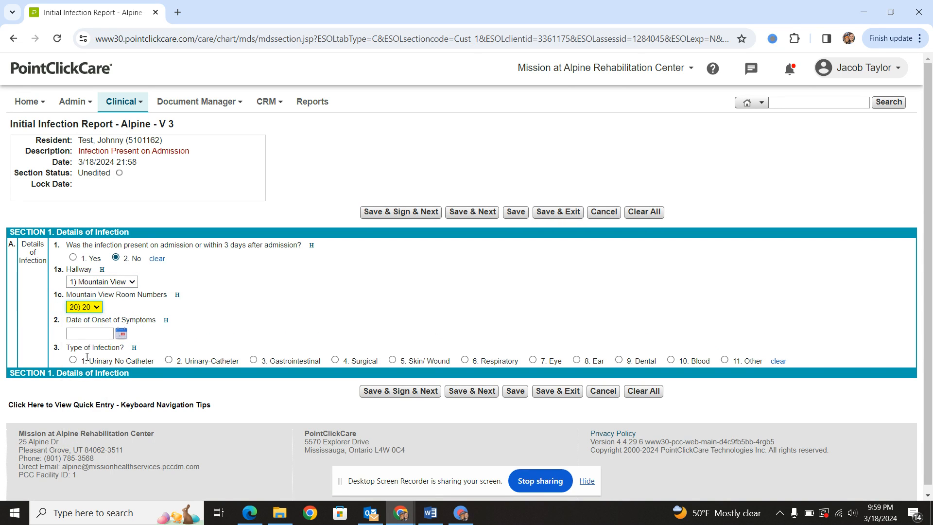
click(122, 334)
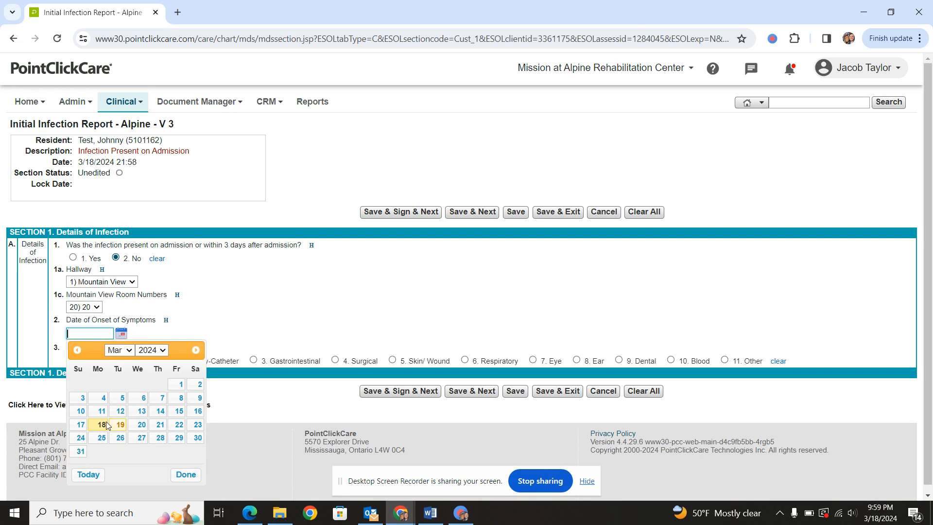
click(81, 425)
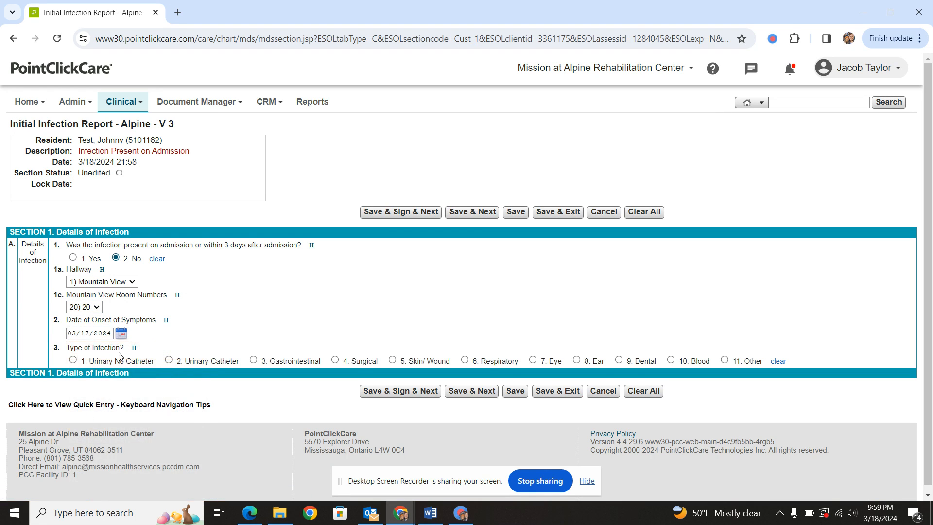
- Try the infection types Urinary No Catheter, Gastrointestinal, Skin/Wound and Eye to examine each one's symptom criteria and care plan
click(80, 360)
scroll(226, 384, down, 2)
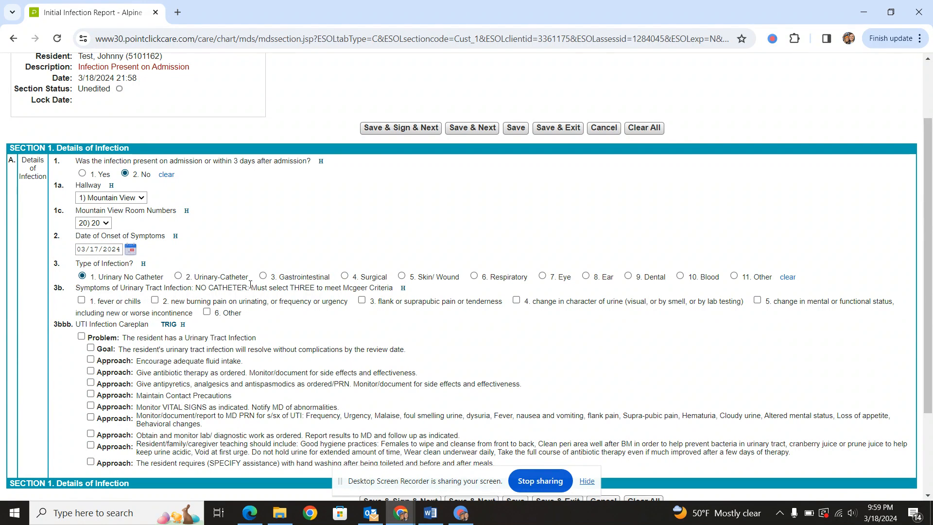
click(263, 276)
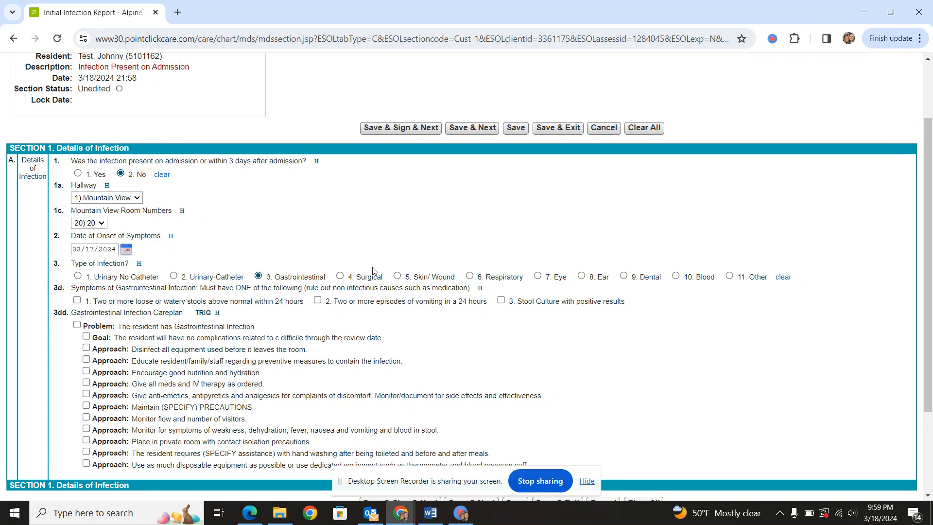
click(397, 277)
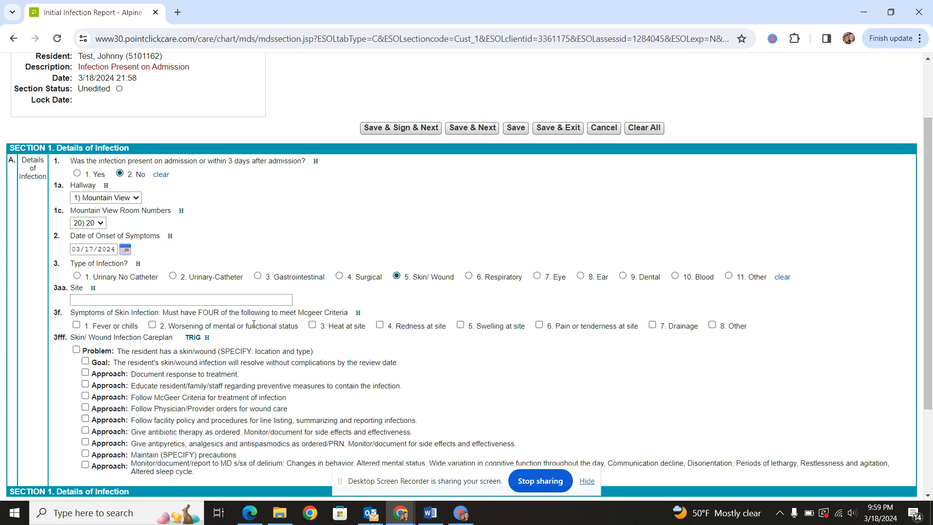
click(538, 277)
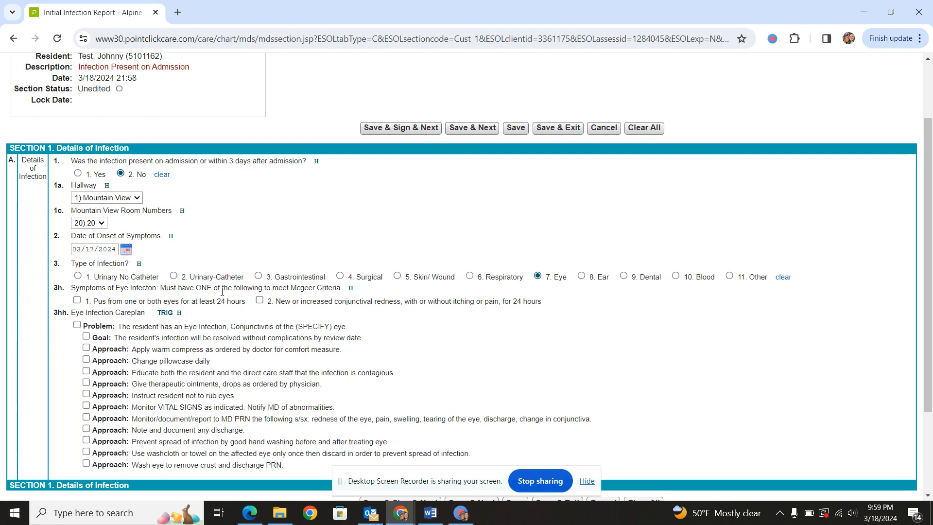
- Set the infection type to Urinary No Catheter and mark fever or chills, new burning pain on urinating, and change in character of urine
click(78, 276)
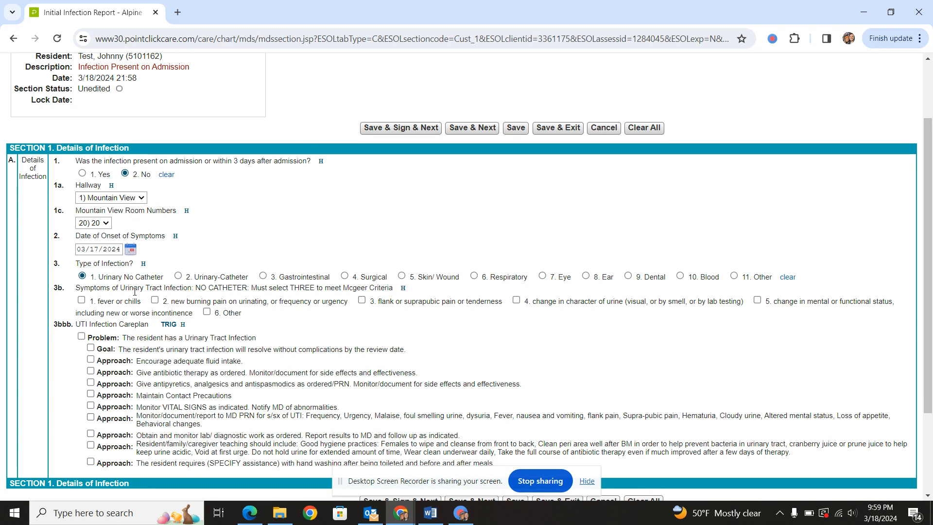
click(81, 300)
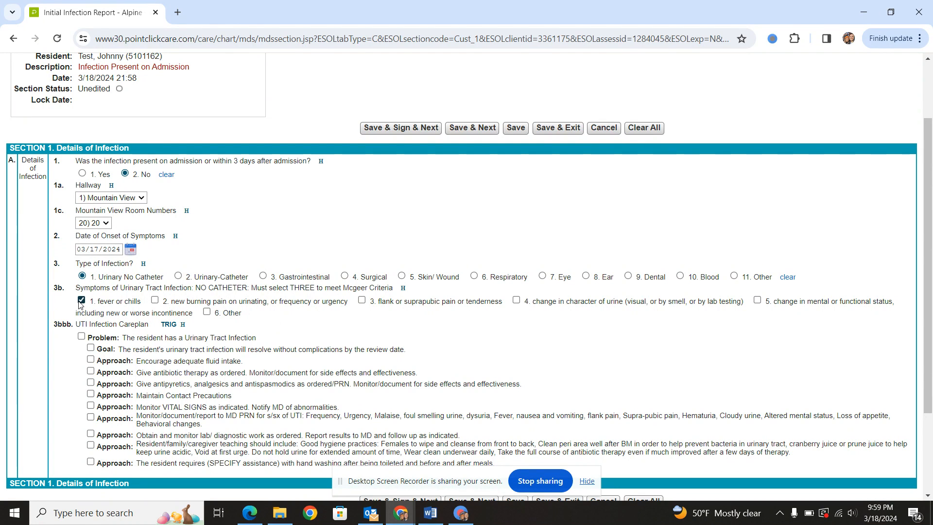
click(155, 300)
- Include the UTI care plan problem, goal, and fluid intake and antibiotic therapy approaches, and save the section to continue to Interventions
click(81, 337)
click(90, 348)
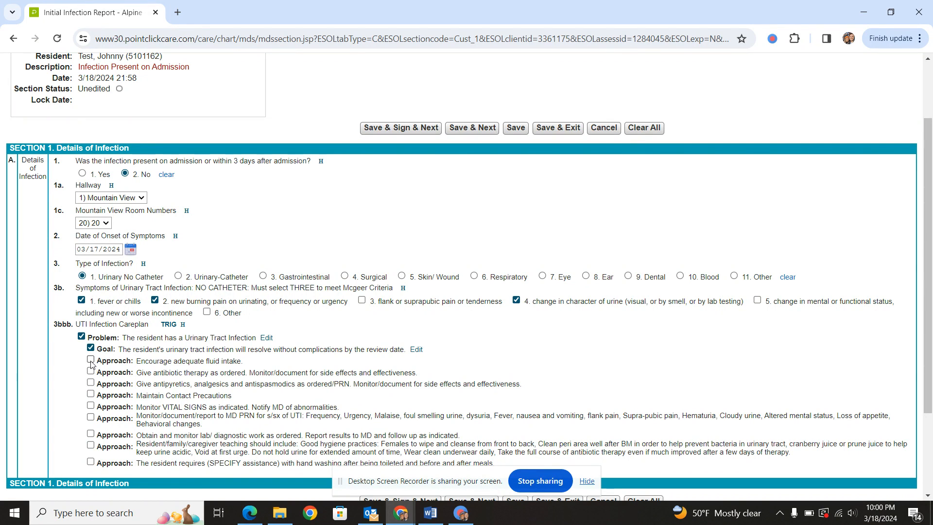
click(90, 360)
click(91, 371)
scroll(438, 229, down, 2)
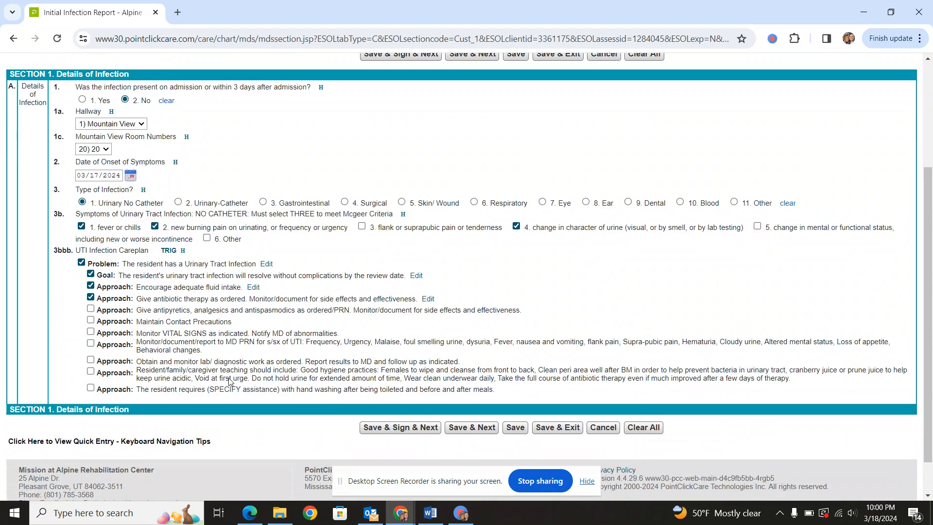
scroll(438, 229, up, 1)
click(487, 119)
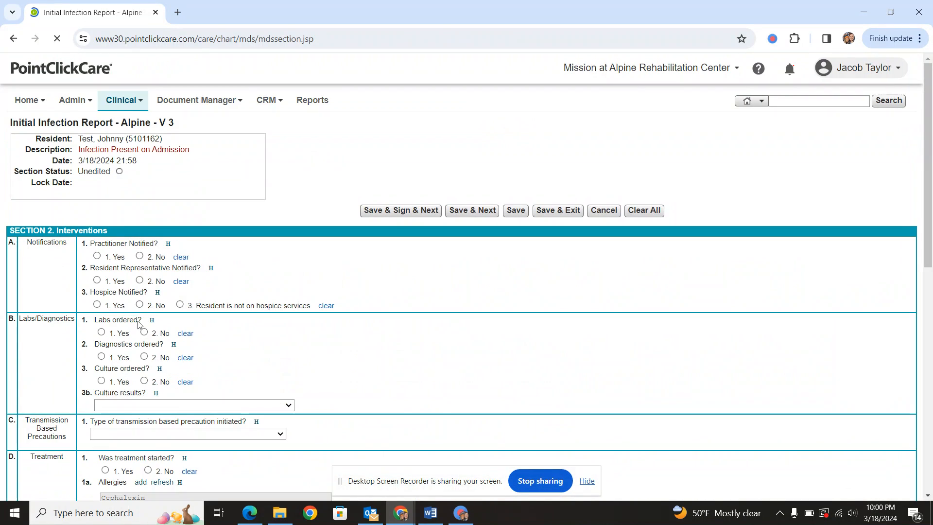
- Record the practitioner as notified, entering the practitioner's name and the notification date 03/18/2024 at 13:00
click(96, 258)
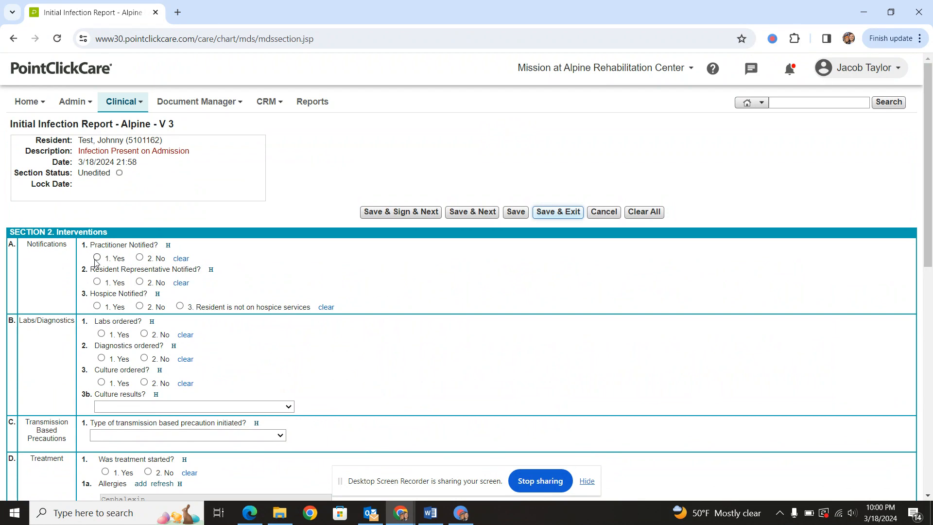
click(149, 280)
click(149, 281)
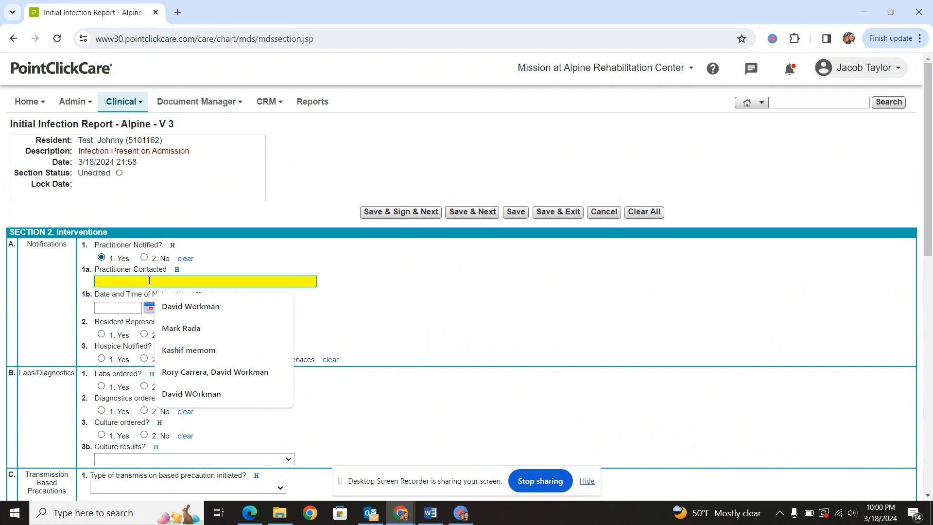
click(183, 307)
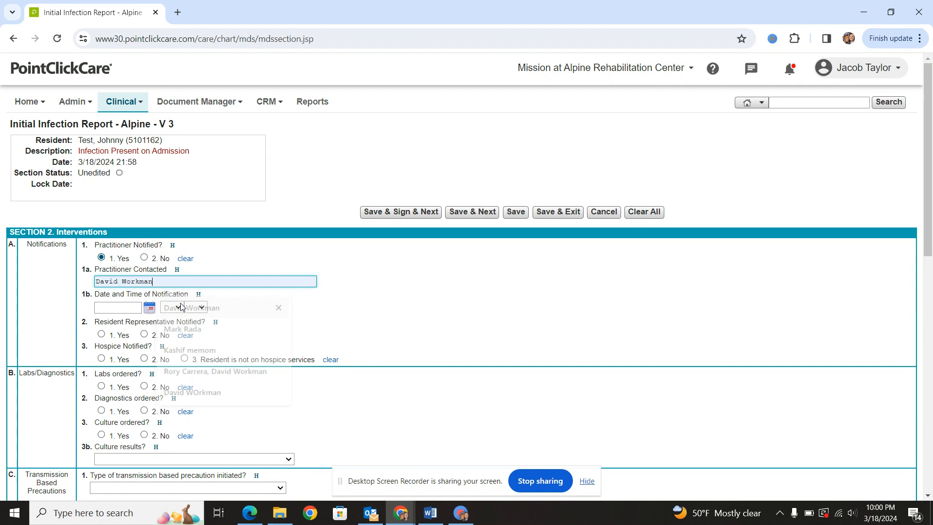
click(150, 308)
click(129, 401)
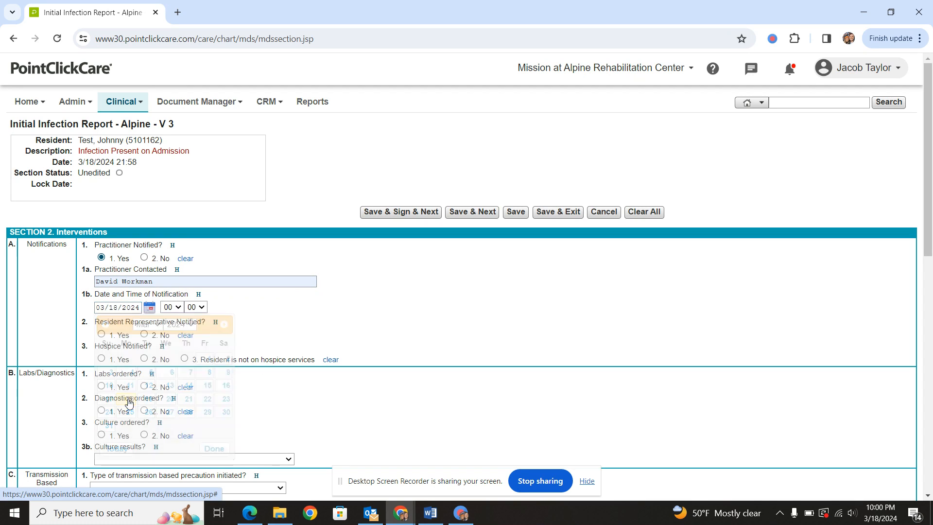
click(171, 306)
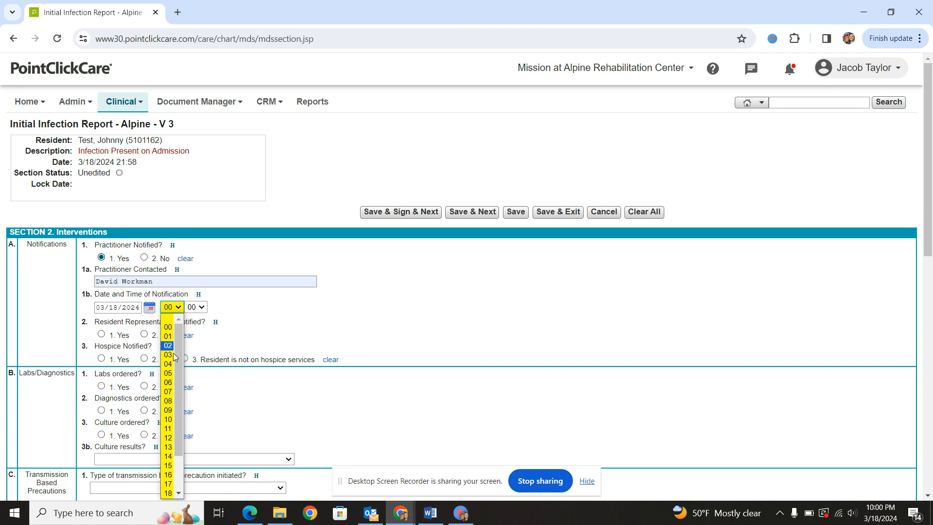
click(171, 447)
- Record the resident representative as notified on 03/18/2024 at 13:00 with their name, and mark the resident as not on hospice services
click(101, 334)
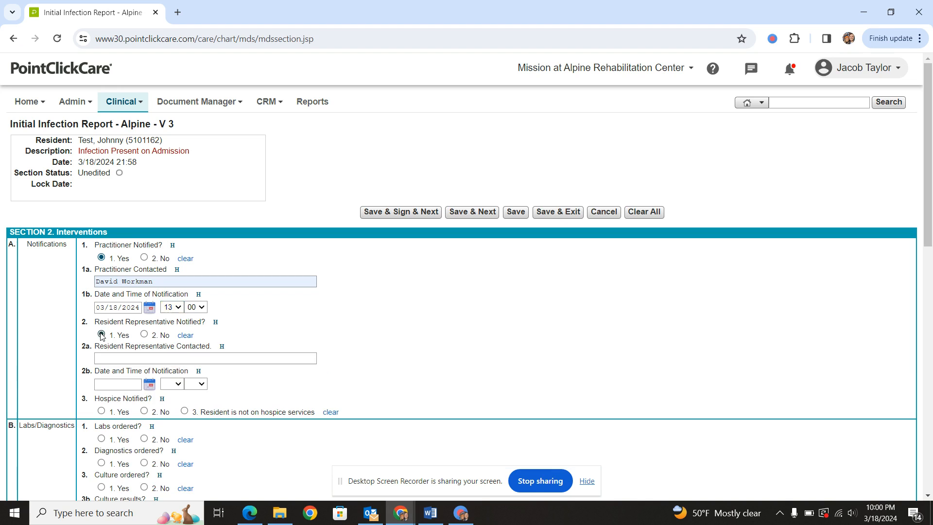
click(155, 358)
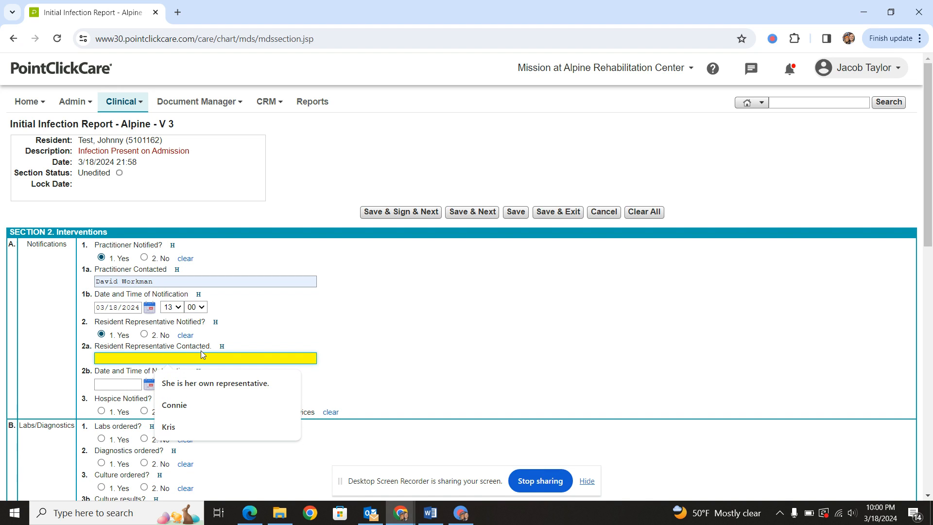
text(Jimmy test)
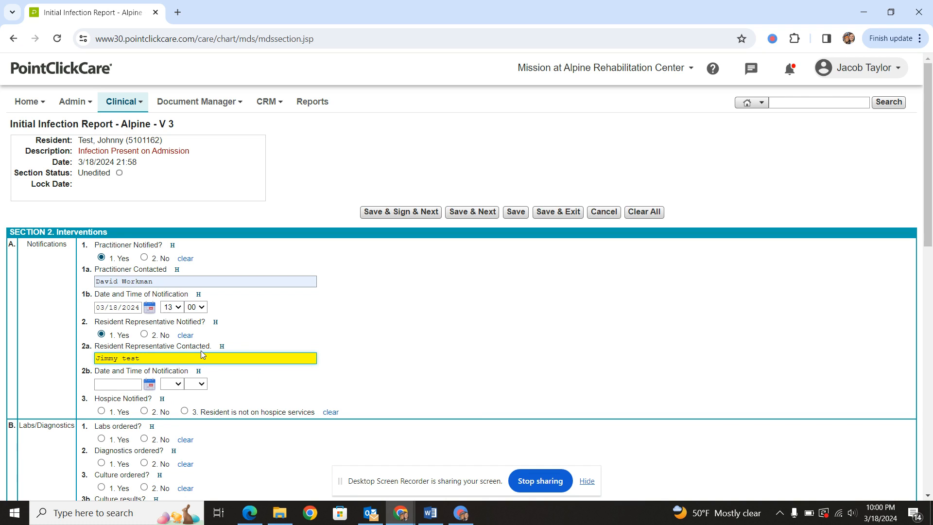
click(149, 384)
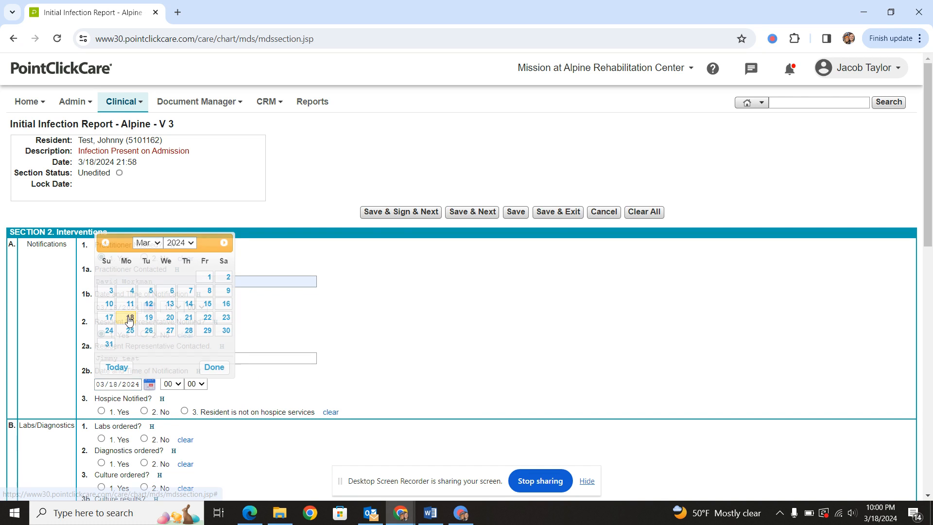
click(129, 320)
click(172, 384)
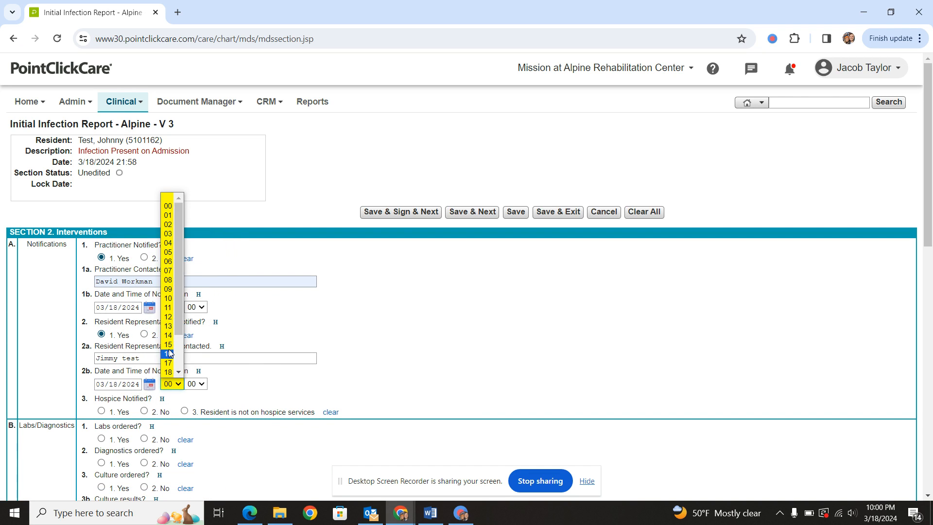
click(170, 326)
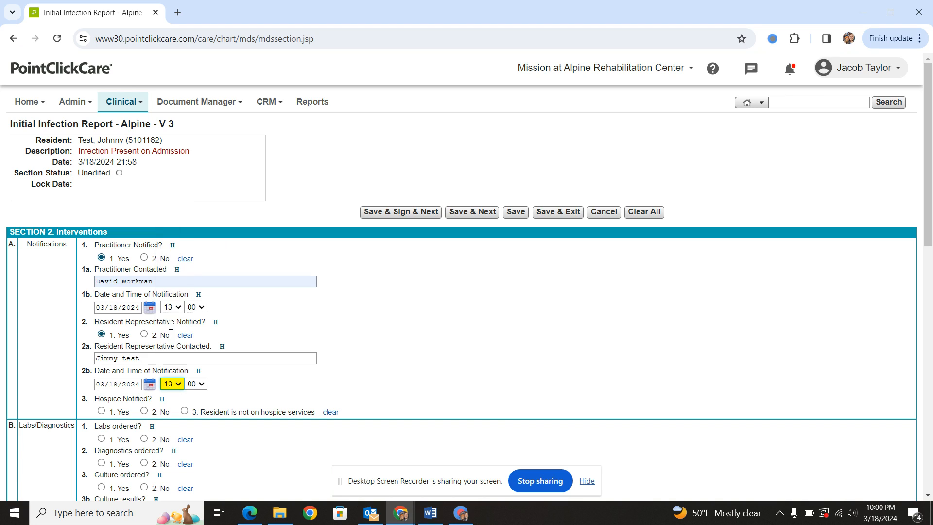
click(144, 415)
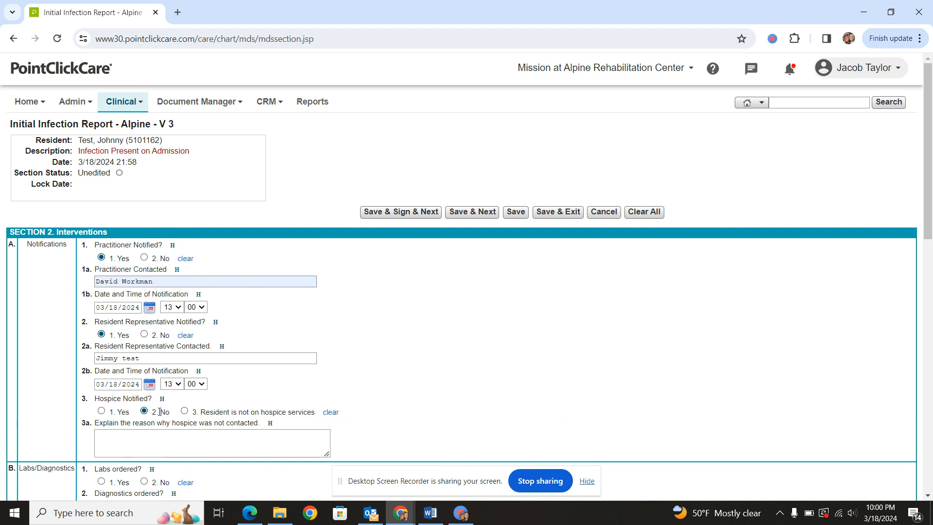
click(185, 412)
- Record labs as ordered, with date obtained 03/18/2024 and lab results "Ecoli"
scroll(156, 412, down, 3)
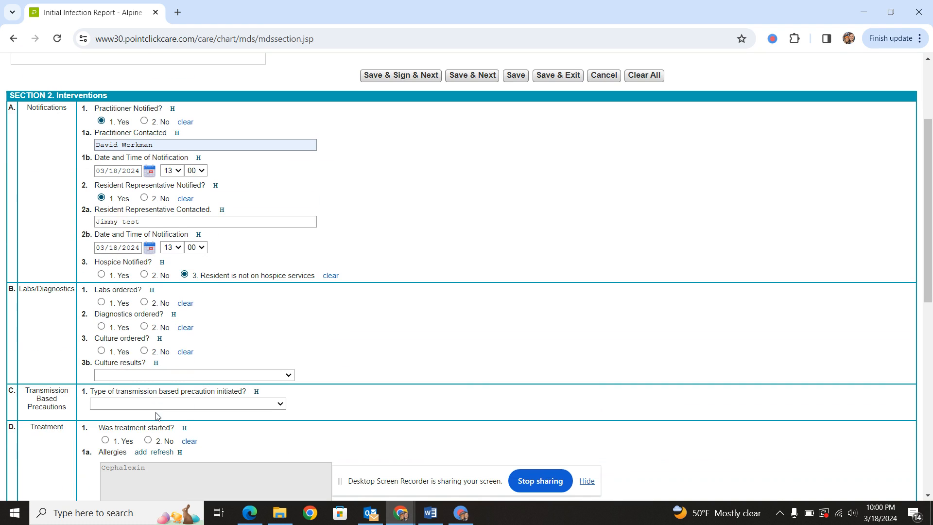
click(104, 303)
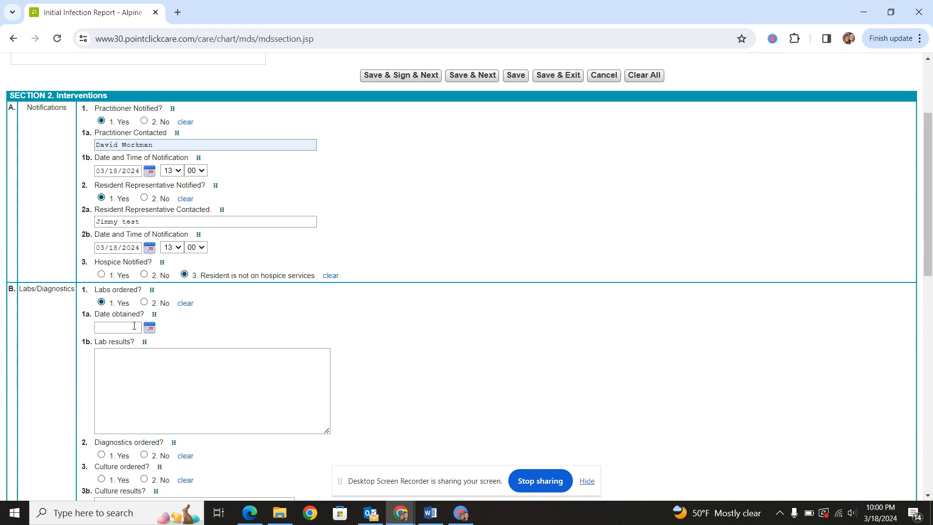
click(149, 328)
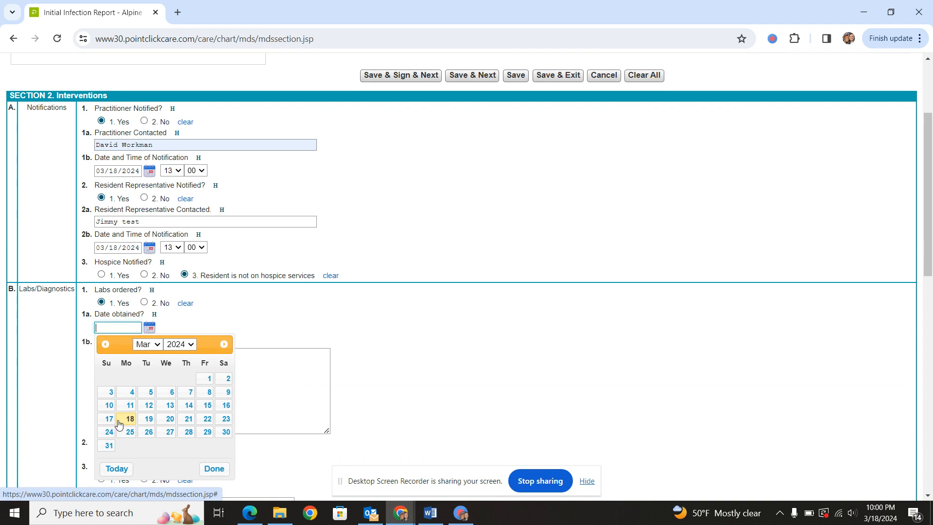
click(122, 420)
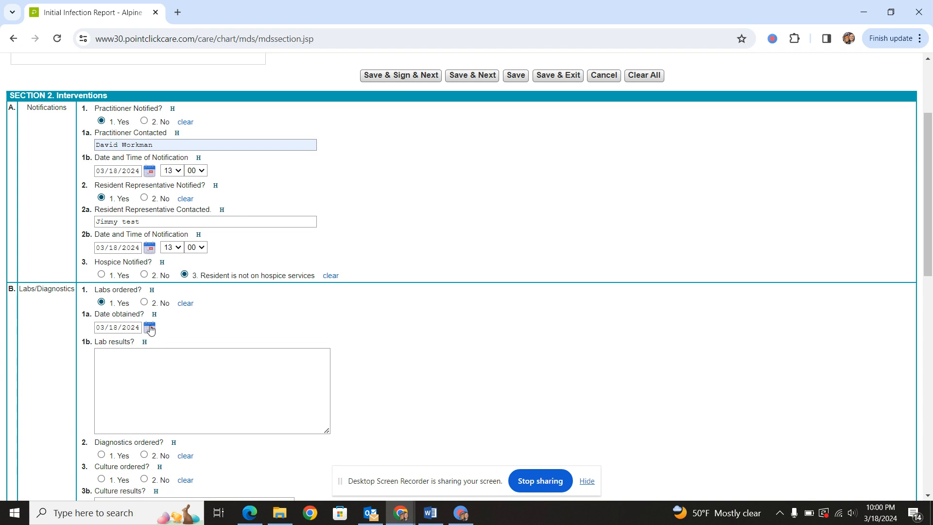
click(144, 362)
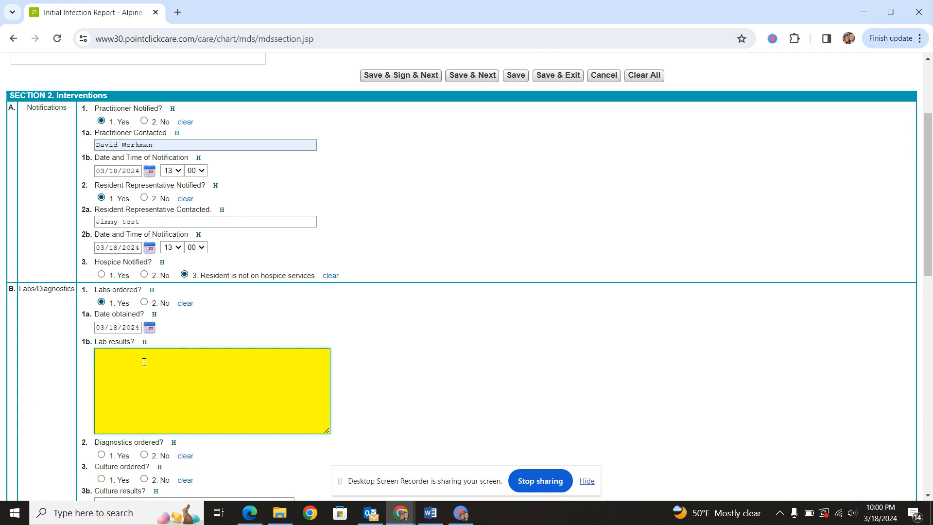
text(Ecoli)
- Mark diagnostics as not ordered, and record a culture as ordered with date obtained 03/18/2024 and E-Coli as the result
scroll(153, 404, down, 2)
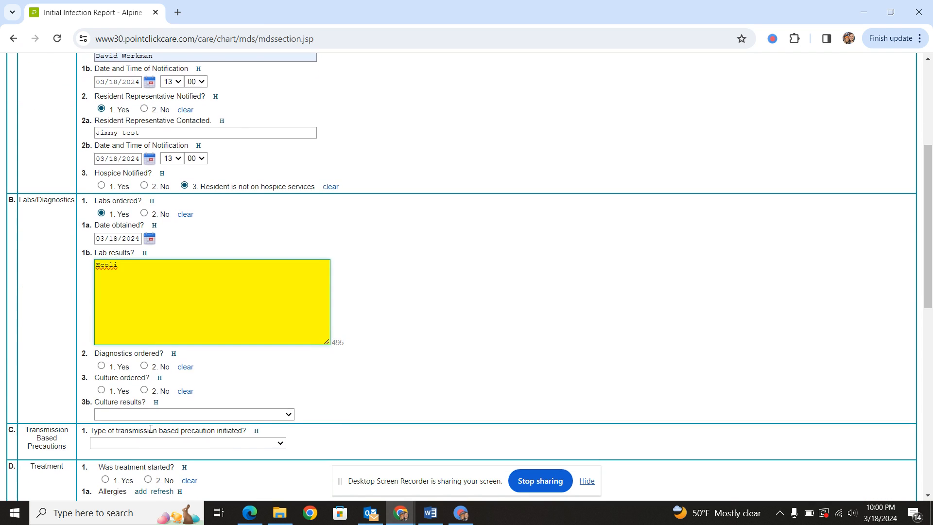
click(145, 368)
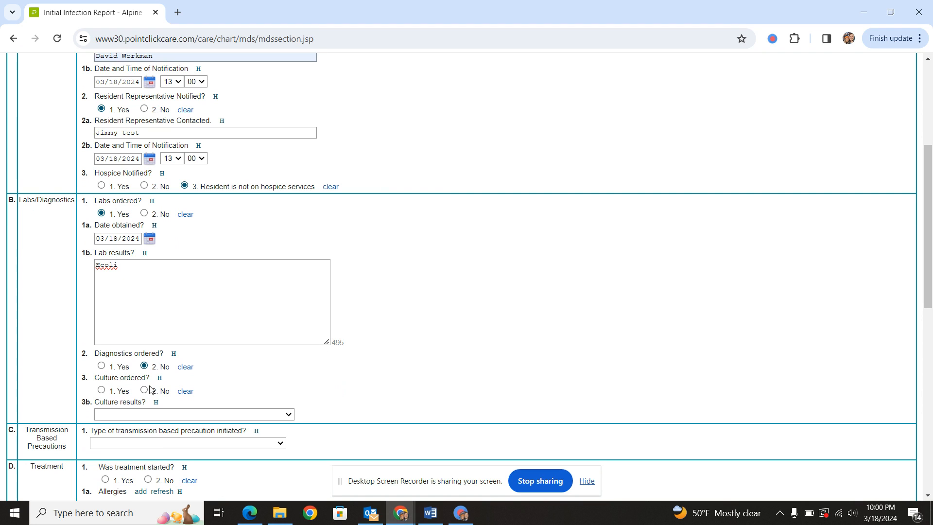
click(144, 410)
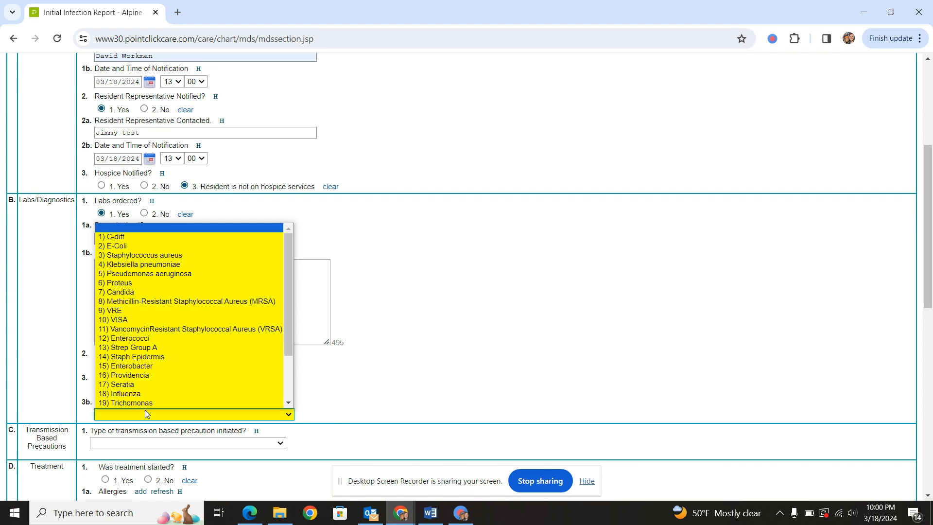
click(140, 250)
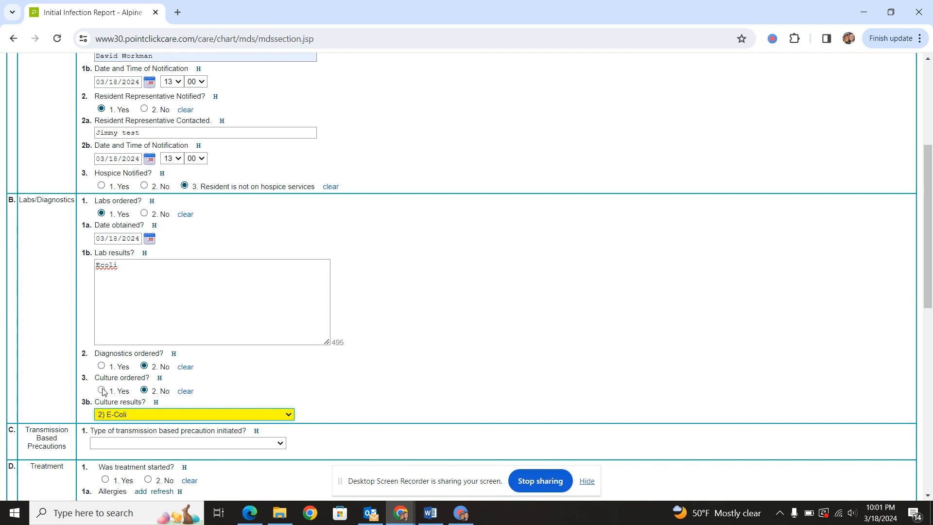
click(102, 390)
click(148, 416)
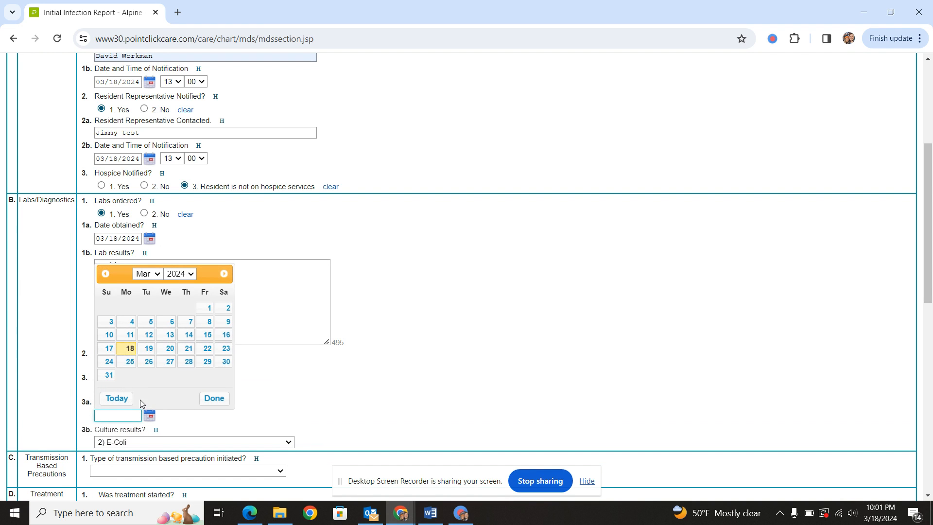
click(129, 348)
- Set the transmission based precaution type to Standard Precautions and mark treatment as started
scroll(176, 386, down, 4)
click(186, 288)
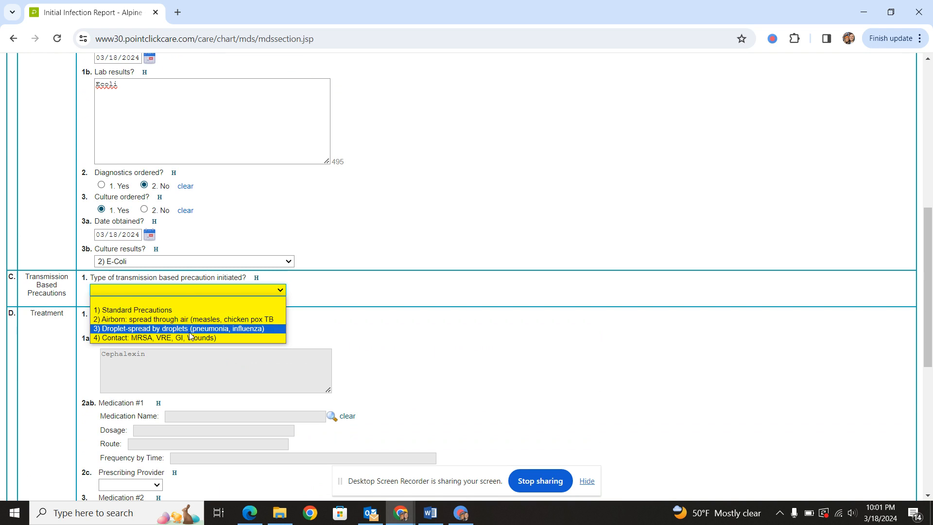
click(198, 312)
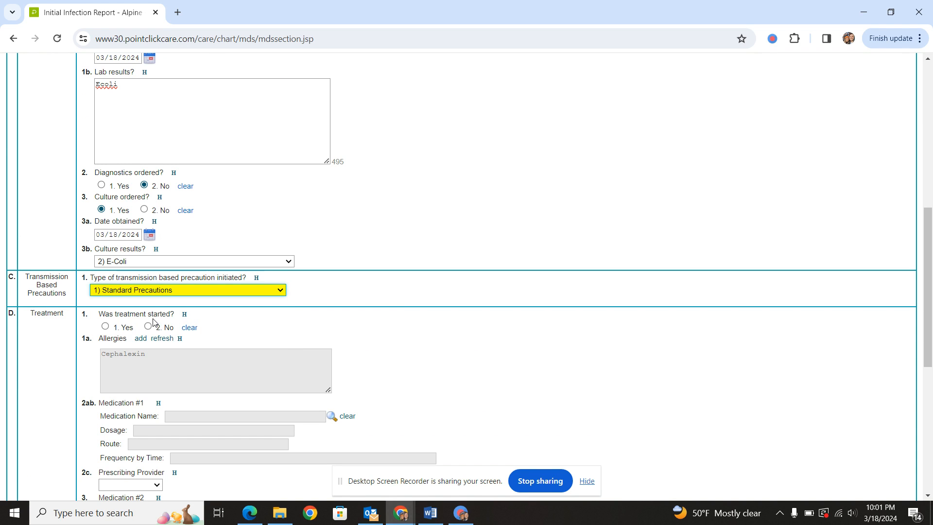
click(105, 326)
scroll(246, 412, down, 2)
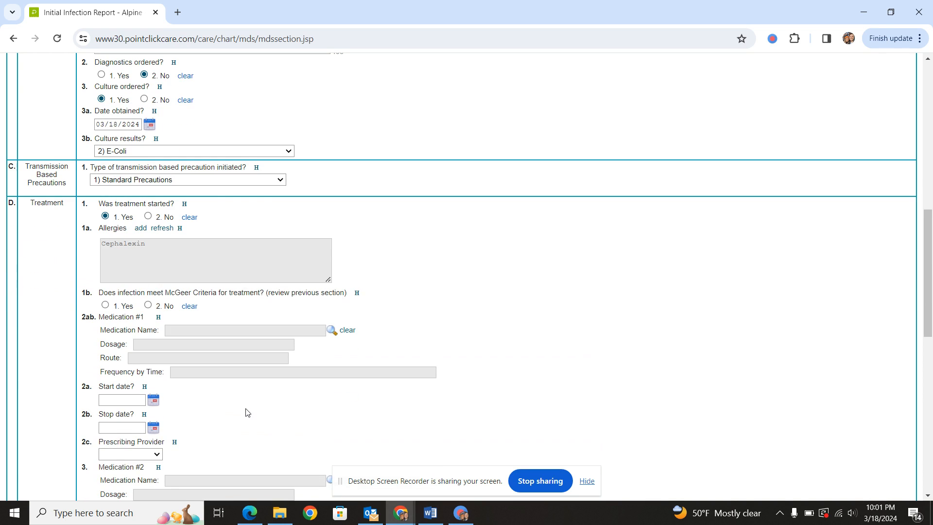
click(147, 217)
click(105, 216)
- Answer Yes to the question whether the infection meets McGeer Criteria for treatment
drag(106, 292, 265, 291)
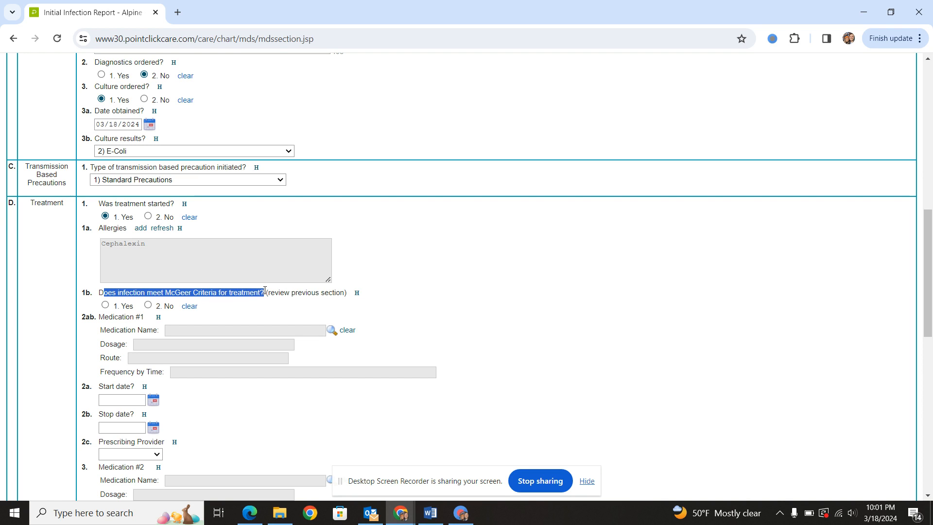
click(148, 307)
click(104, 313)
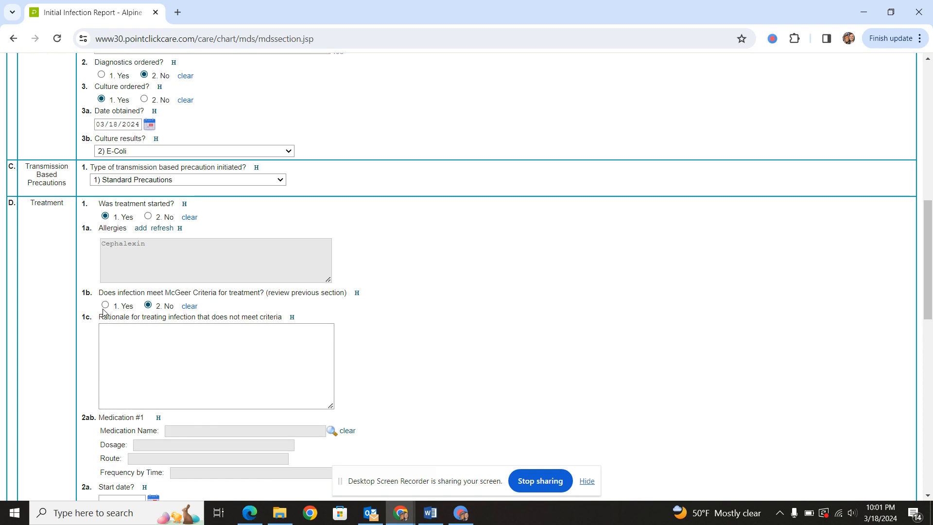
click(105, 305)
- Look at the order search, start date and prescribing provider choices for Medication #1 without entering anything
click(333, 330)
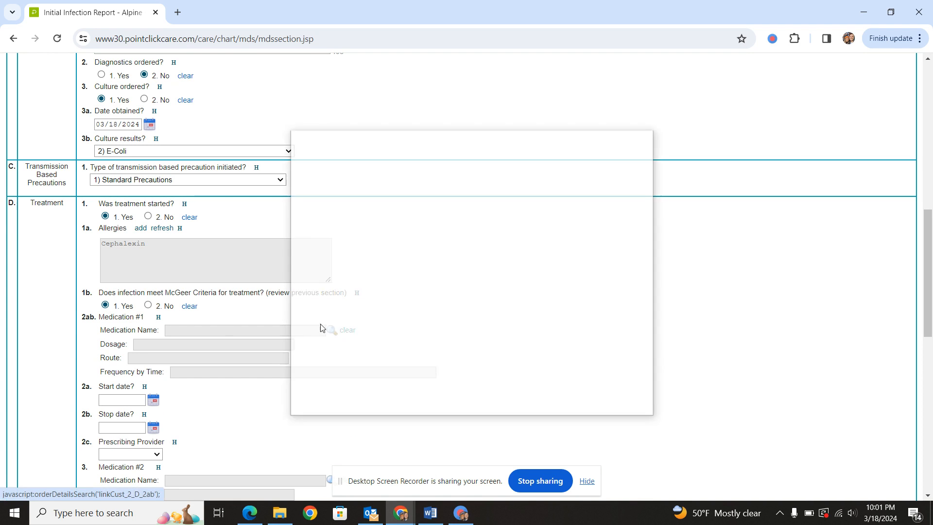
click(475, 226)
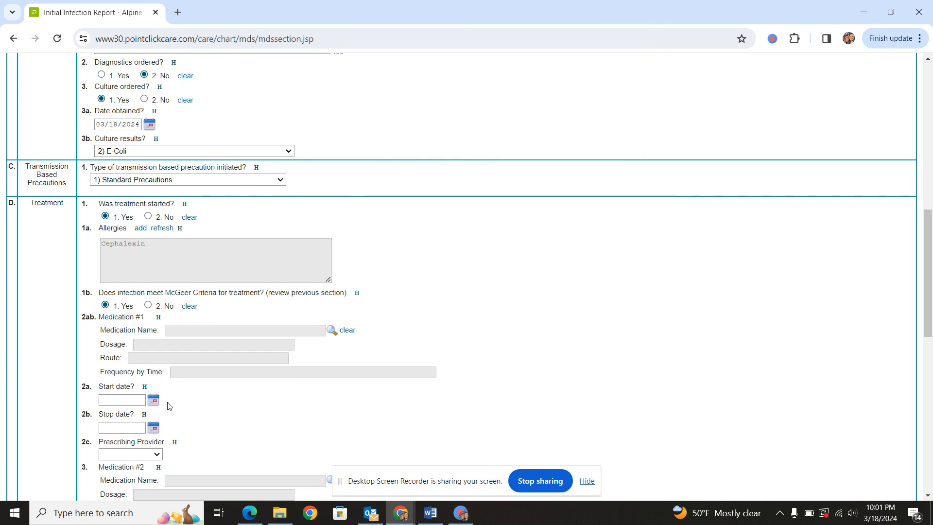
click(129, 396)
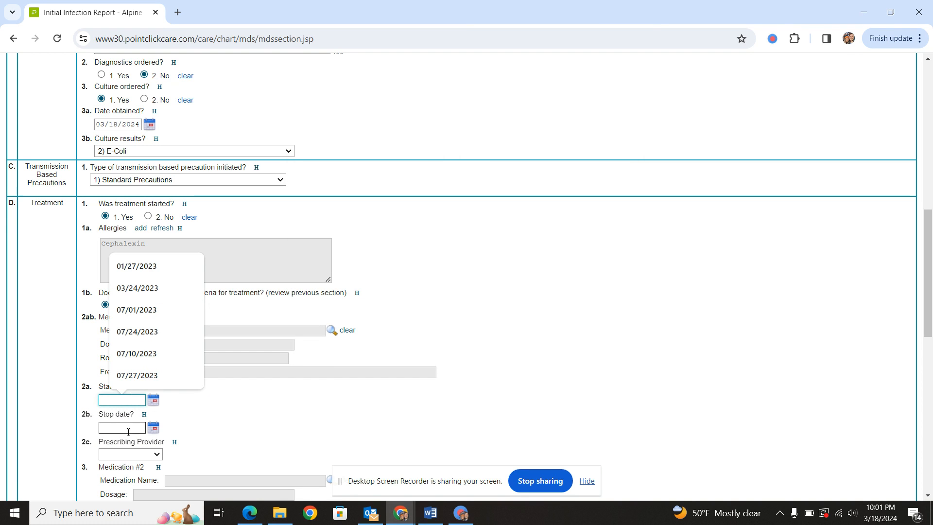
click(130, 454)
click(219, 434)
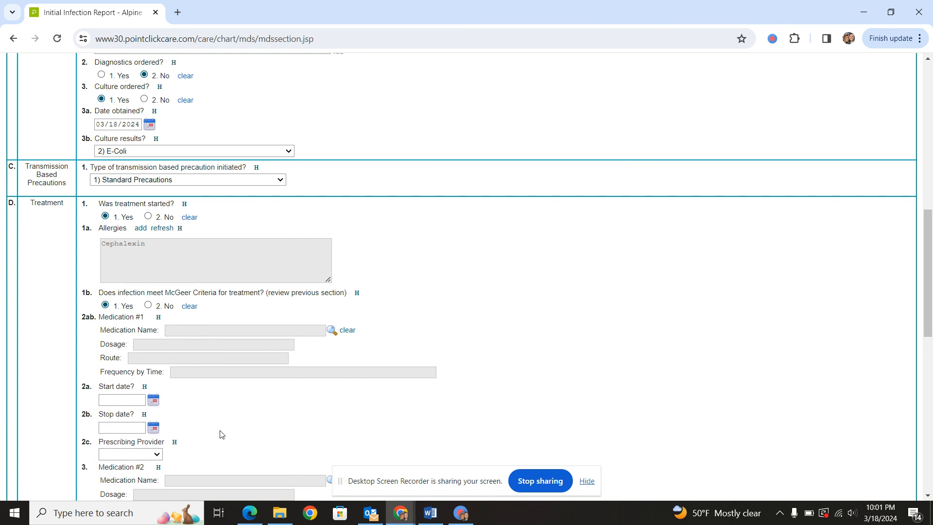
- Review the remaining medication and treatment fields and leave the Interventions section without saving
scroll(220, 434, down, 8)
scroll(221, 434, up, 1)
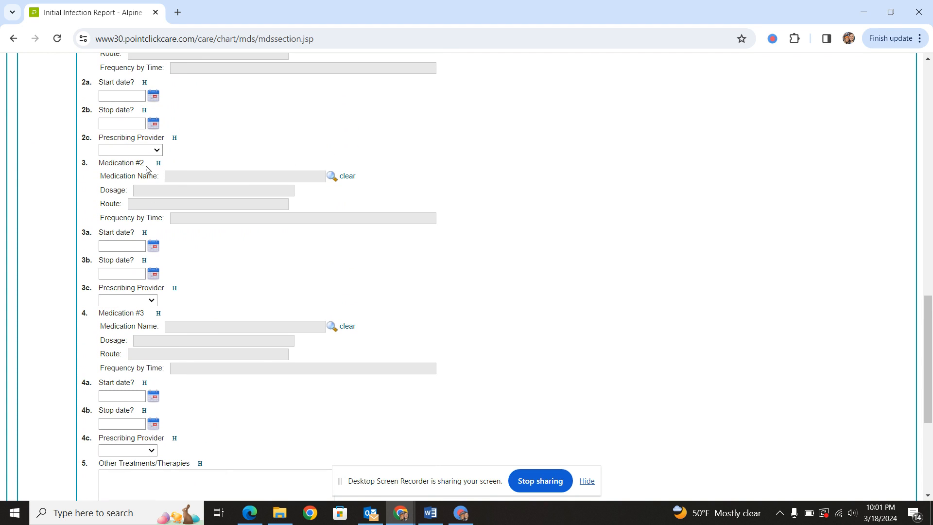
scroll(269, 410, down, 5)
scroll(269, 410, up, 15)
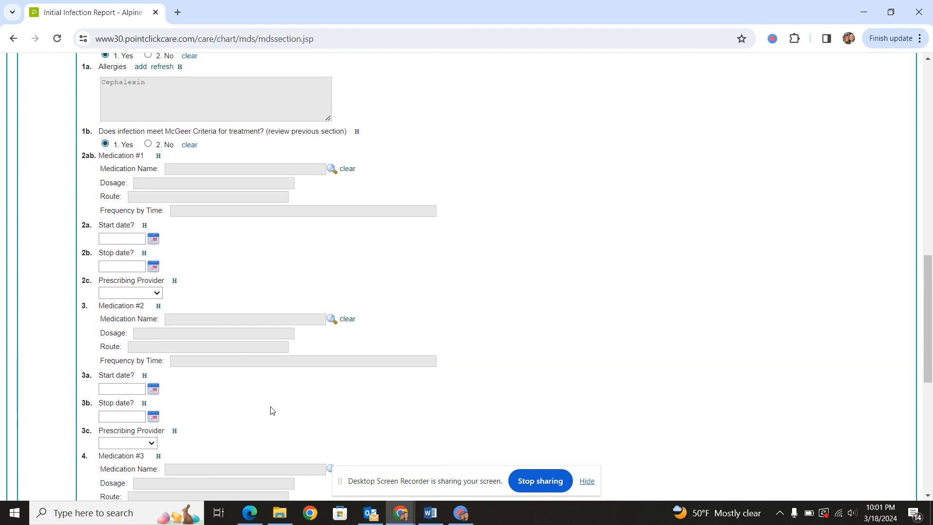
scroll(477, 236, up, 2)
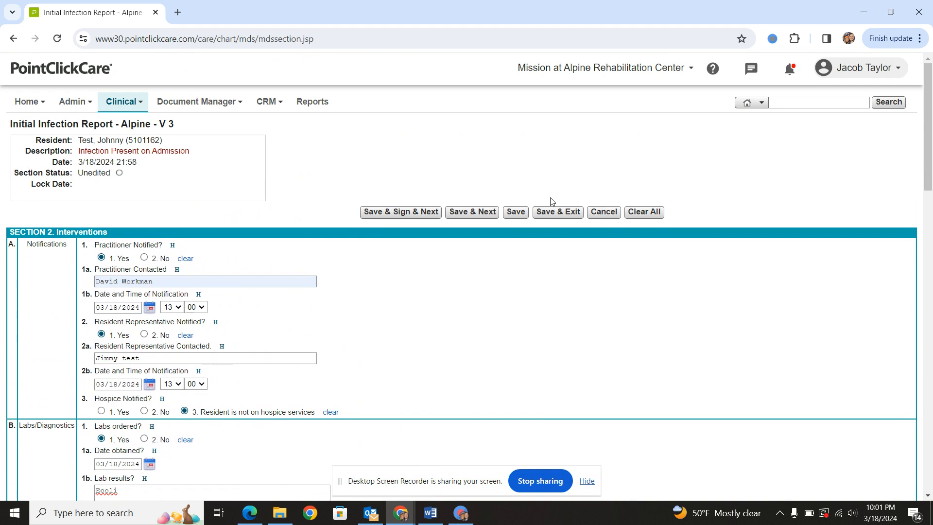
click(603, 217)
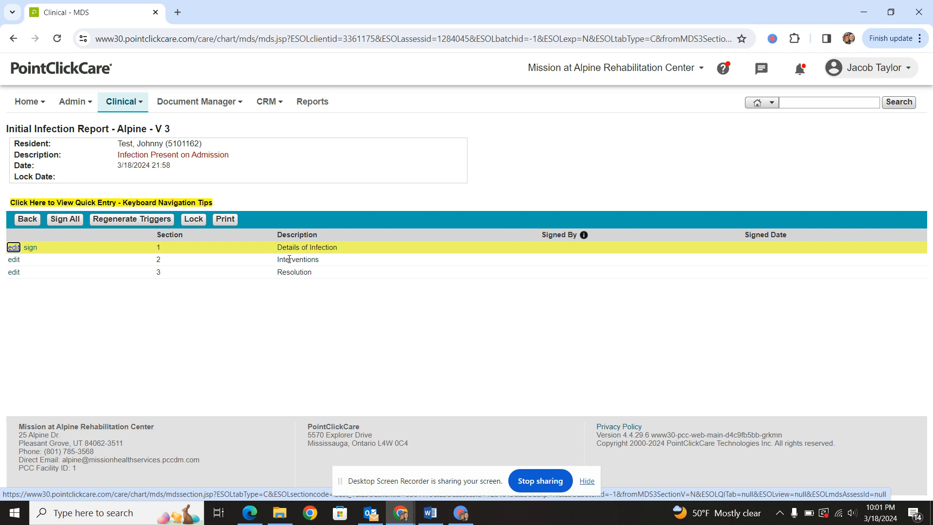
- Point out the Resolution section of the Initial Infection Report and return to the resident's assessment list
double_click(279, 273)
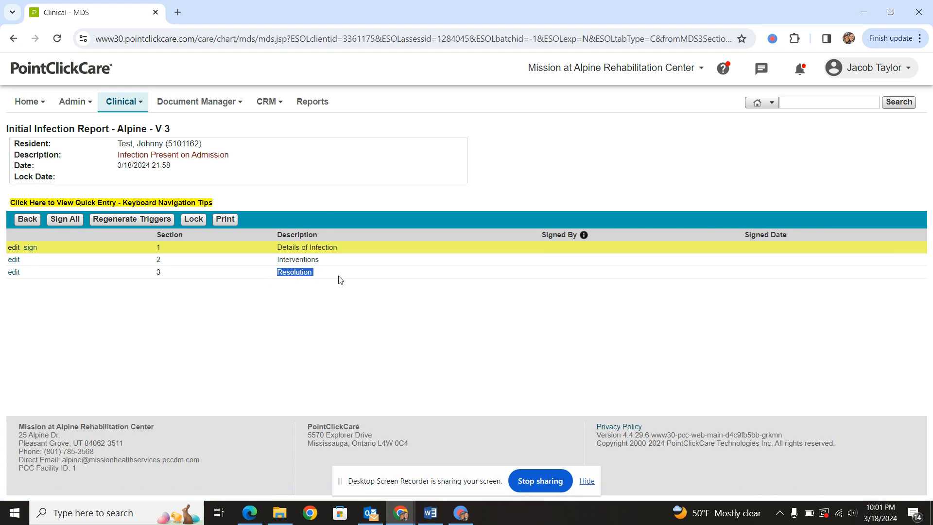
click(290, 271)
drag(278, 276, 313, 279)
click(288, 274)
click(28, 220)
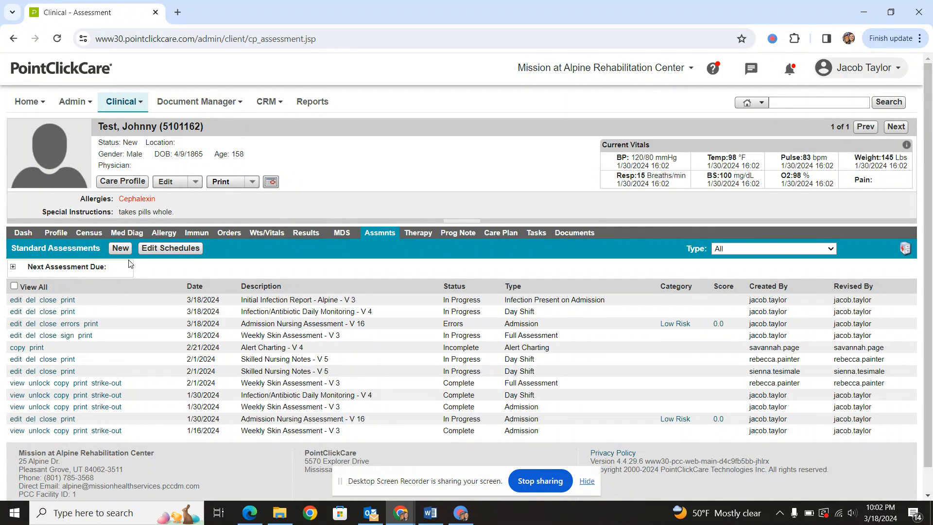
- Create a Readmission Nursing Assessment of type Admission dated 3/18/2024 22:02, and return to the assessment list
click(120, 248)
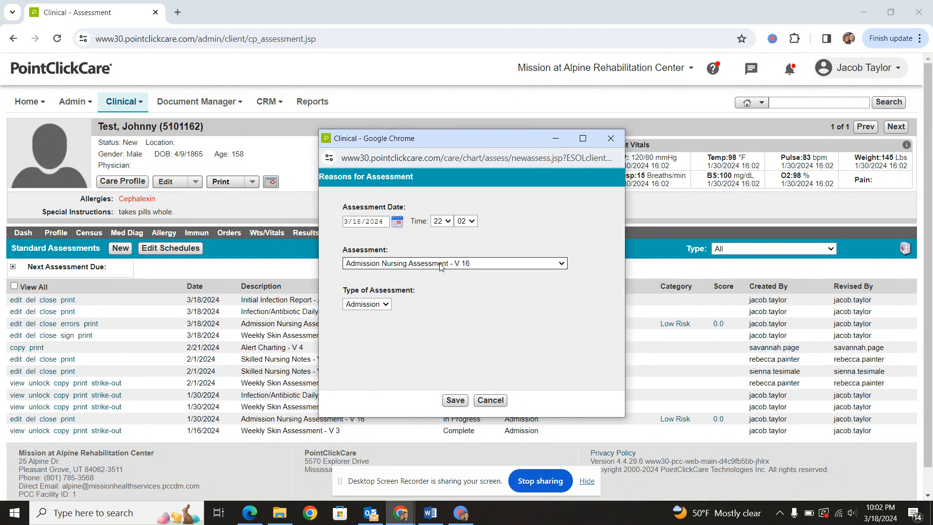
click(440, 263)
scroll(409, 377, down, 2)
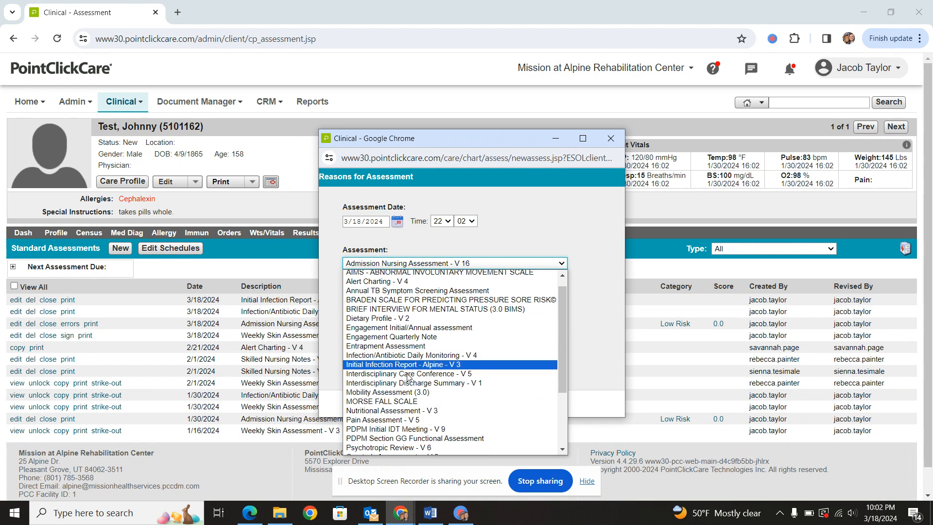
scroll(408, 408, down, 3)
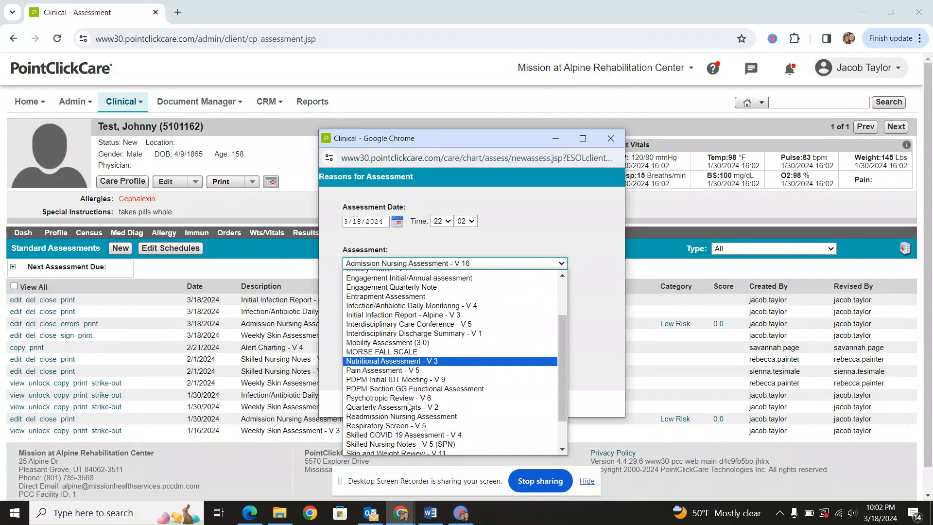
click(416, 413)
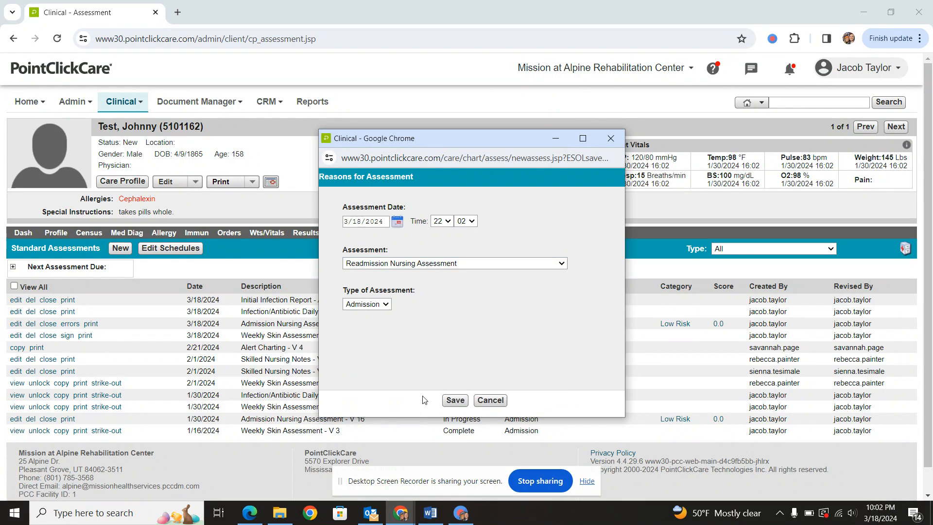
click(460, 400)
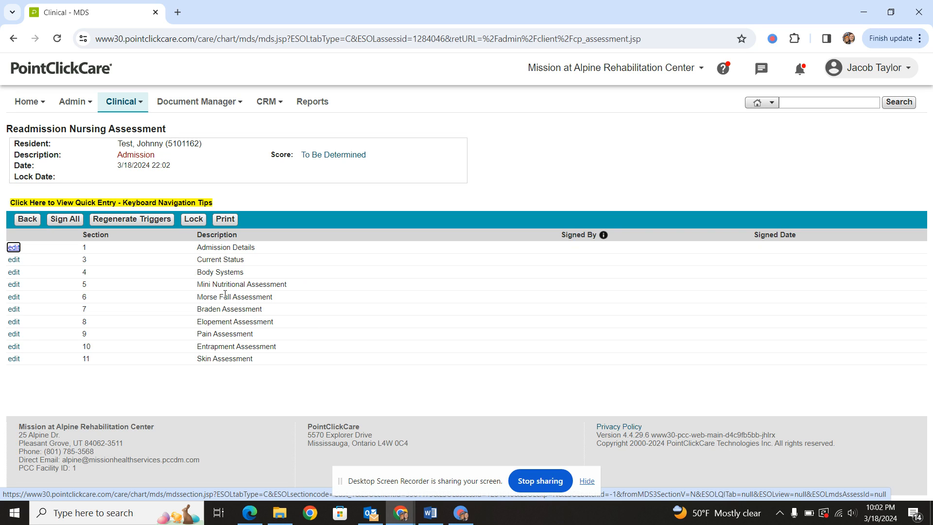
click(32, 223)
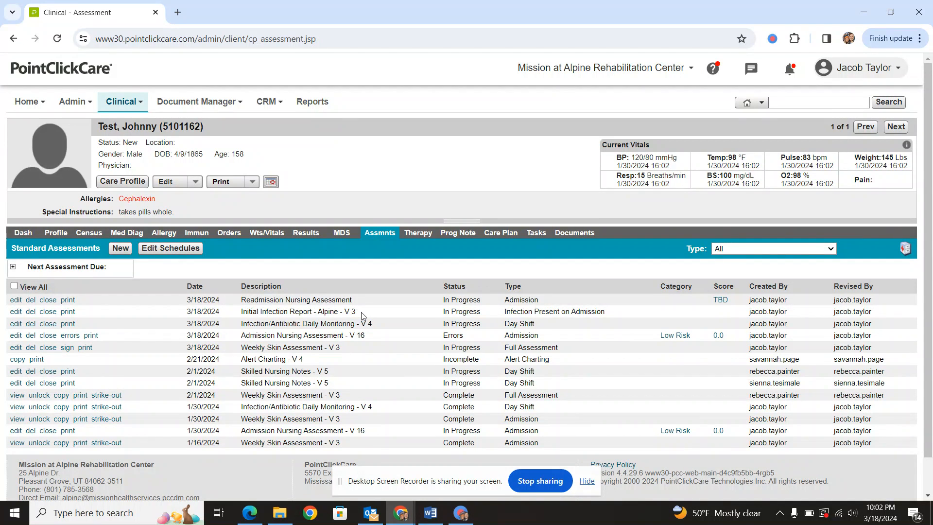
- Create a Skilled Nursing Notes - V 5 (SPN) assessment for Day Shift dated 3/18/2024 22:03
click(121, 249)
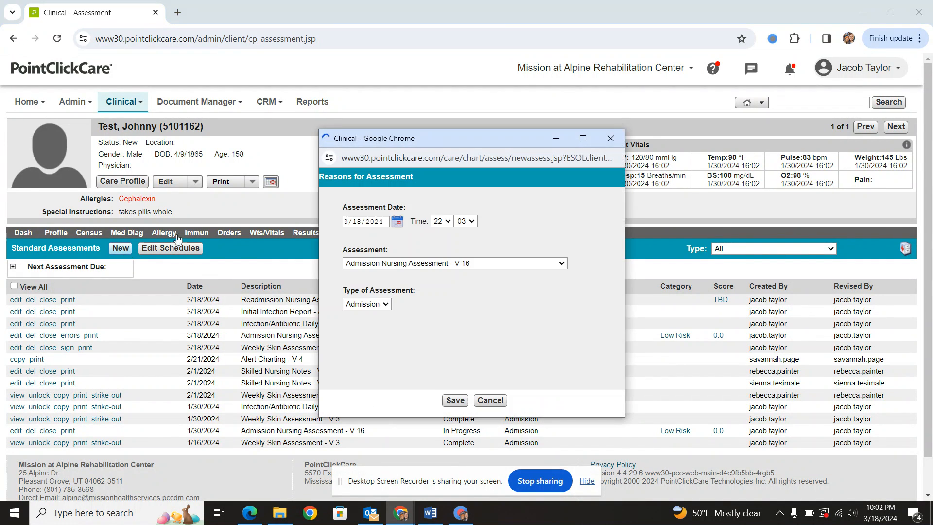
click(433, 262)
scroll(430, 388, down, 4)
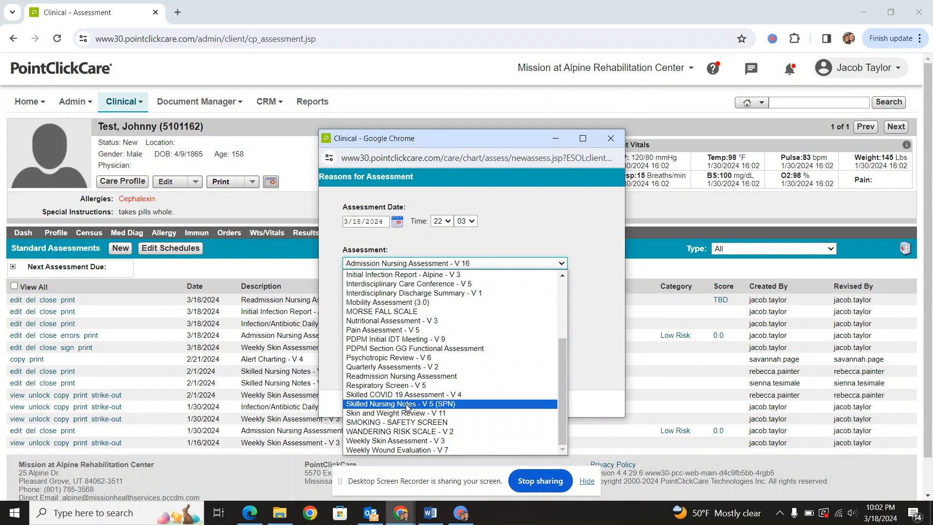
click(407, 406)
click(459, 401)
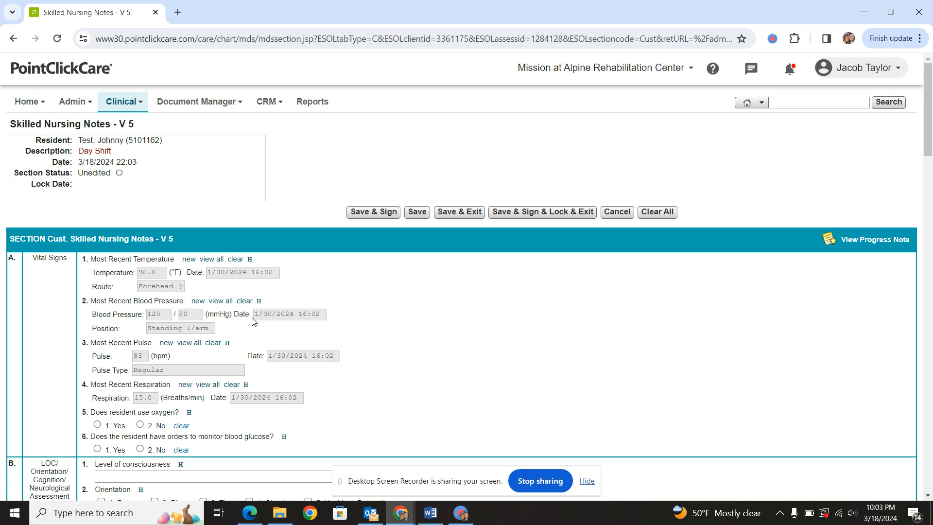
- Review the blank Skilled Nursing Notes - V 5 form from Vital Signs through the Daily Progress Note field
scroll(257, 345, down, 2)
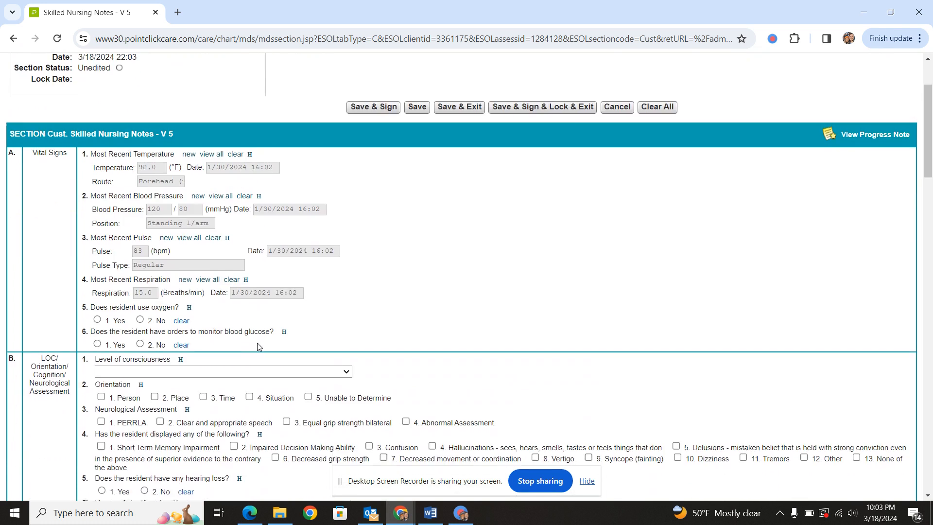
scroll(114, 191, up, 2)
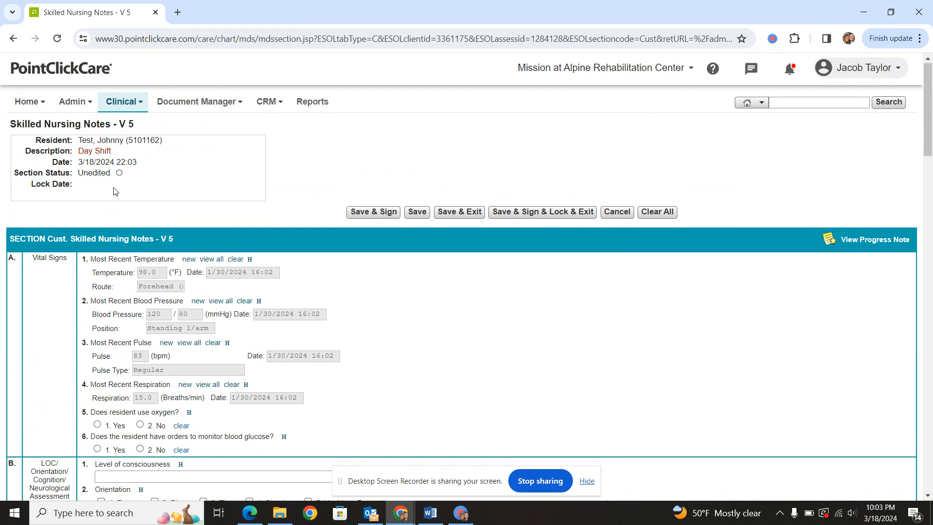
scroll(115, 191, down, 3)
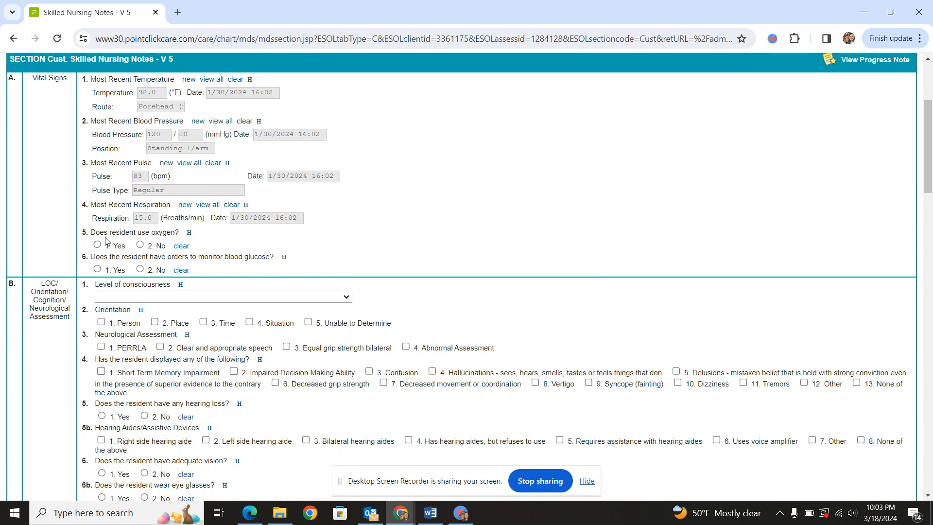
scroll(60, 333, down, 3)
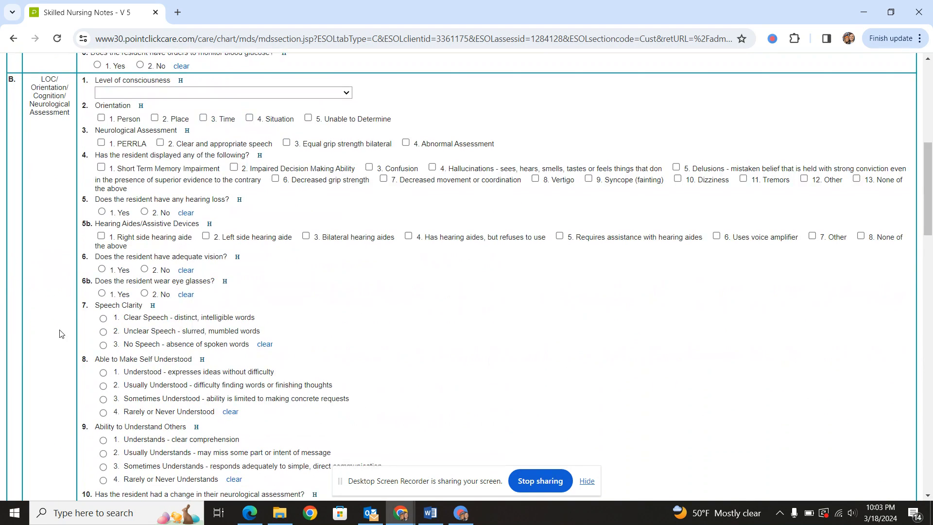
scroll(145, 281, down, 4)
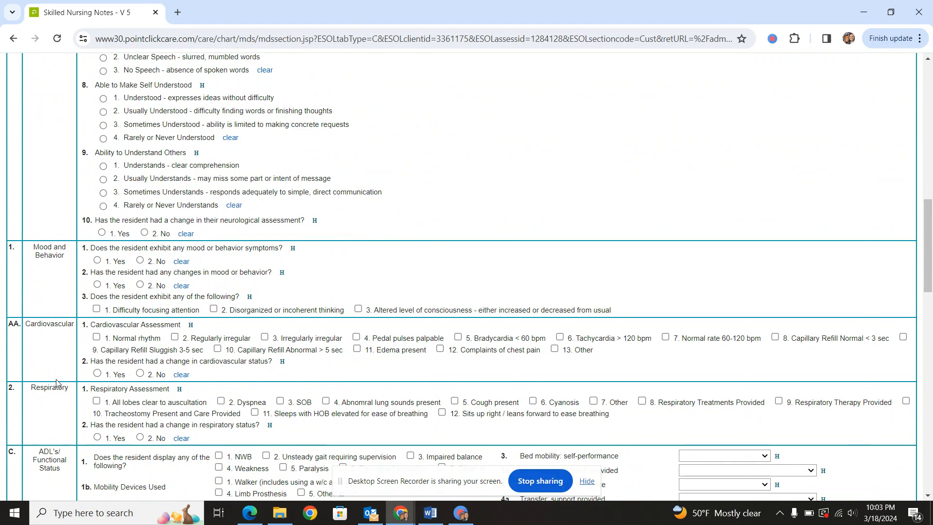
scroll(55, 453, down, 9)
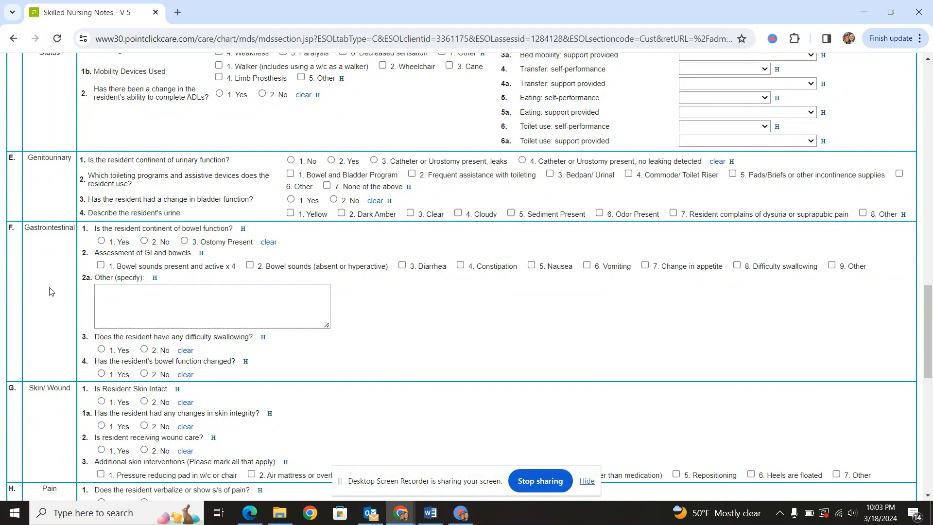
scroll(47, 406, down, 6)
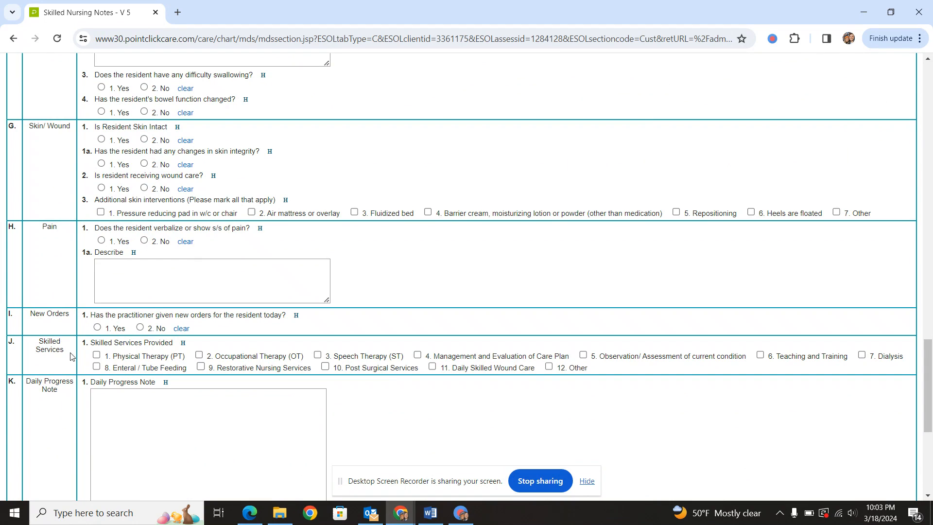
scroll(71, 353, down, 3)
click(139, 286)
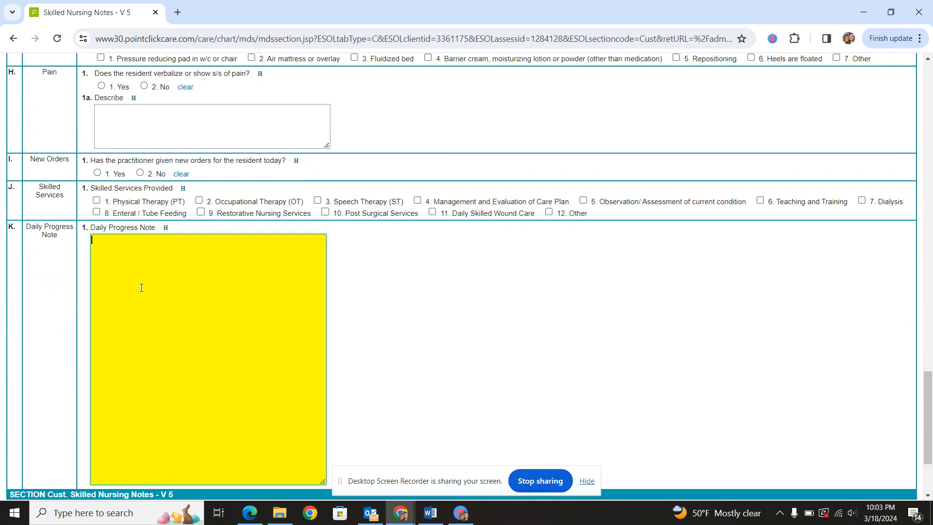
scroll(142, 288, down, 3)
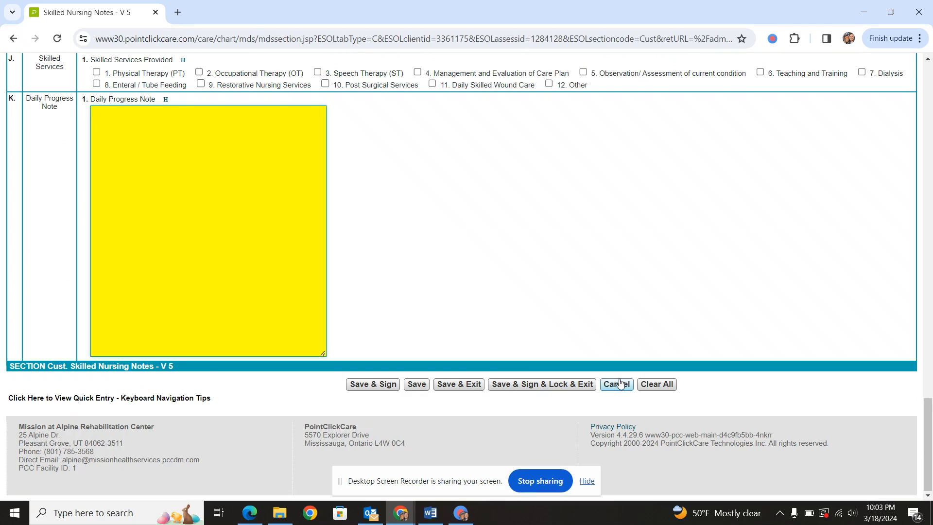
- Look over the Skilled Nursing Notes sections again and leave the form without saving
scroll(134, 148, up, 15)
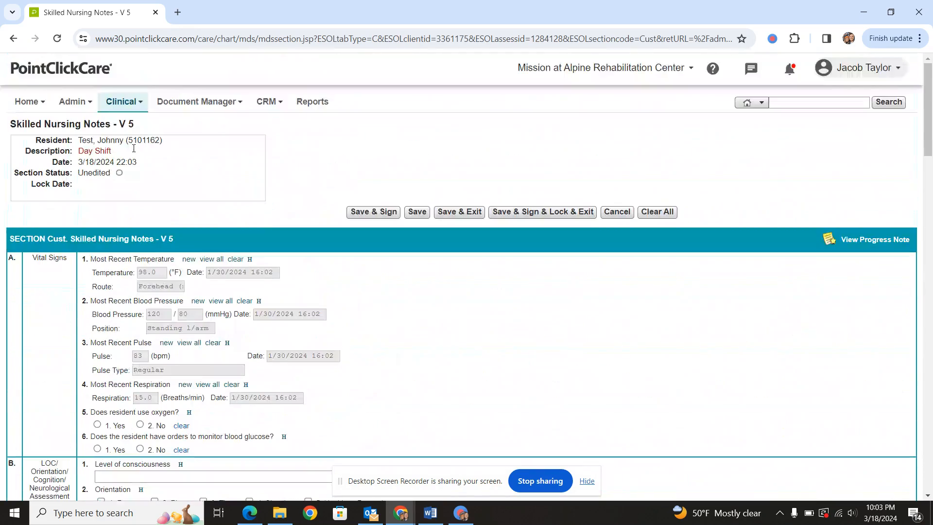
scroll(220, 343, down, 15)
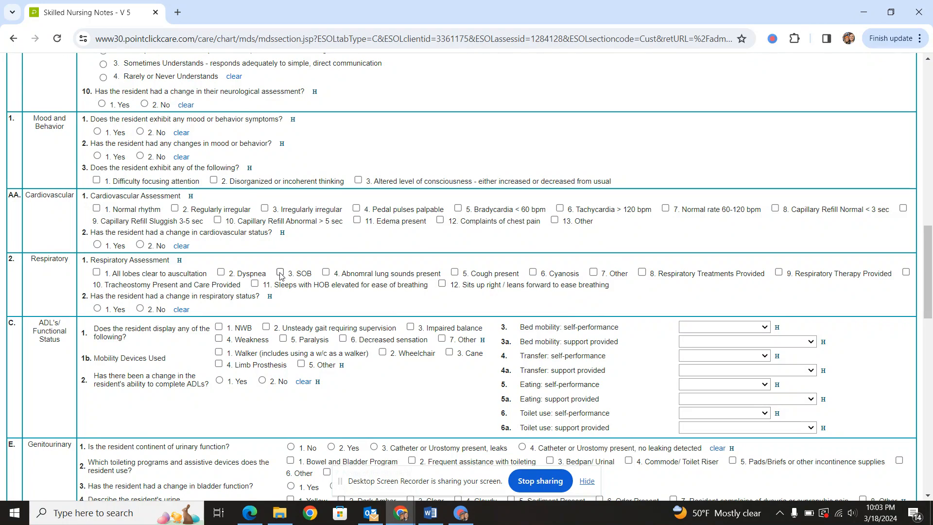
scroll(70, 159, up, 10)
scroll(70, 159, up, 6)
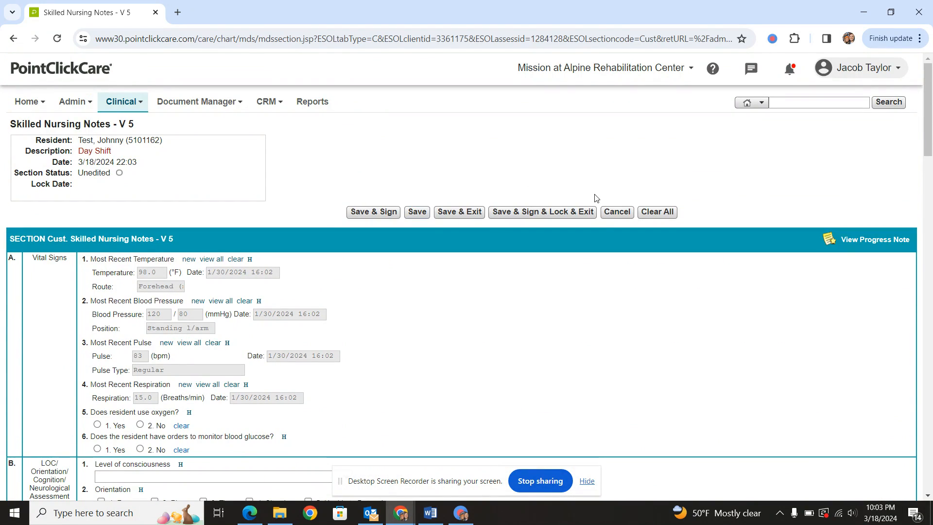
click(617, 211)
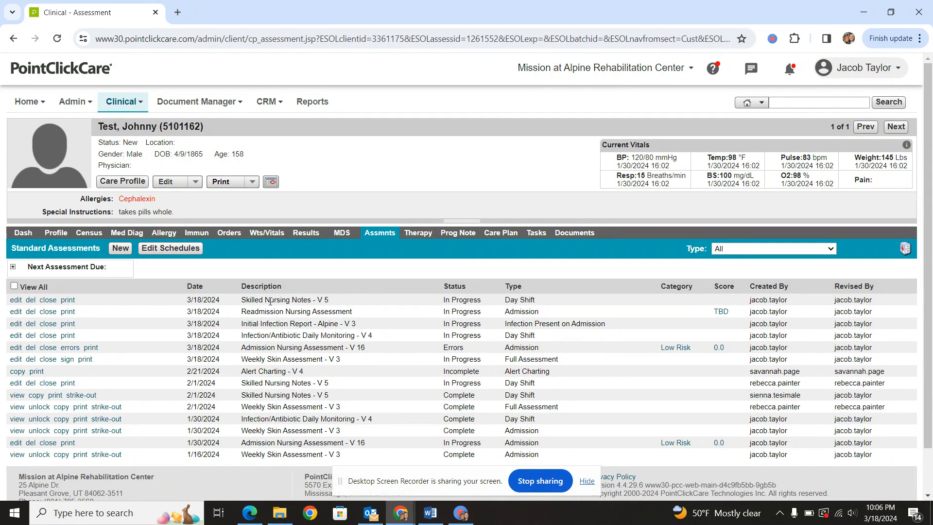
- Copy the completed 2/1/2024 Skilled Nursing Notes - V 5 into a new Day Shift assessment dated 3/18/2024 22:06
drag(263, 301, 302, 302)
click(310, 302)
click(36, 395)
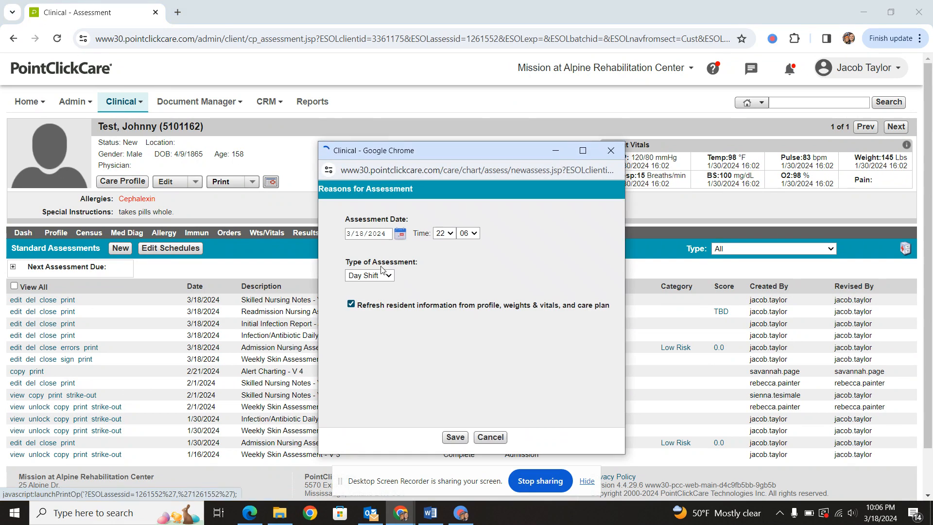
click(455, 437)
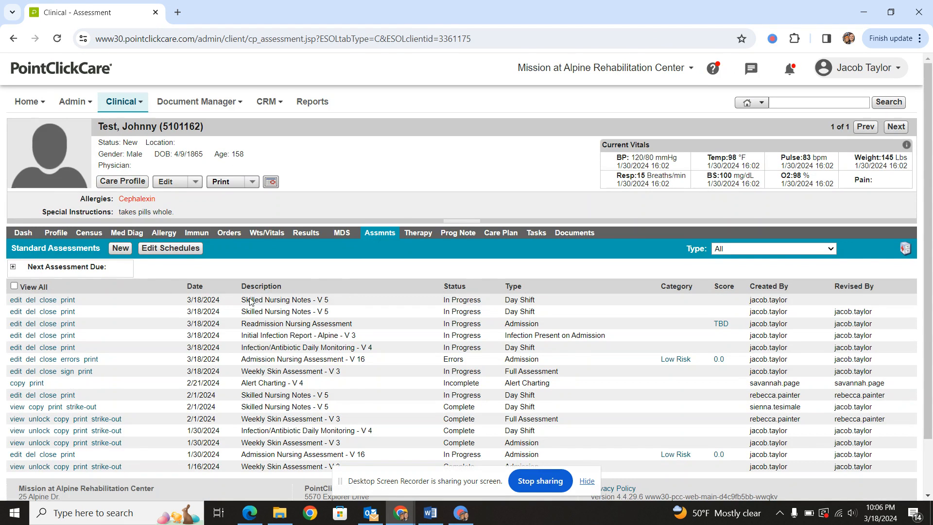
- Open the newly copied Skilled Nursing Notes for editing and review the answers carried over in each section
click(16, 300)
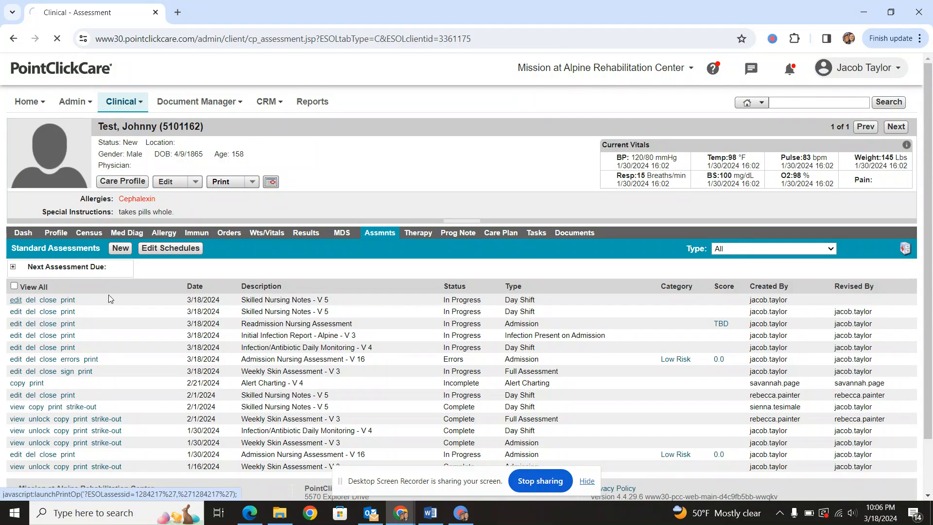
scroll(107, 253, down, 1)
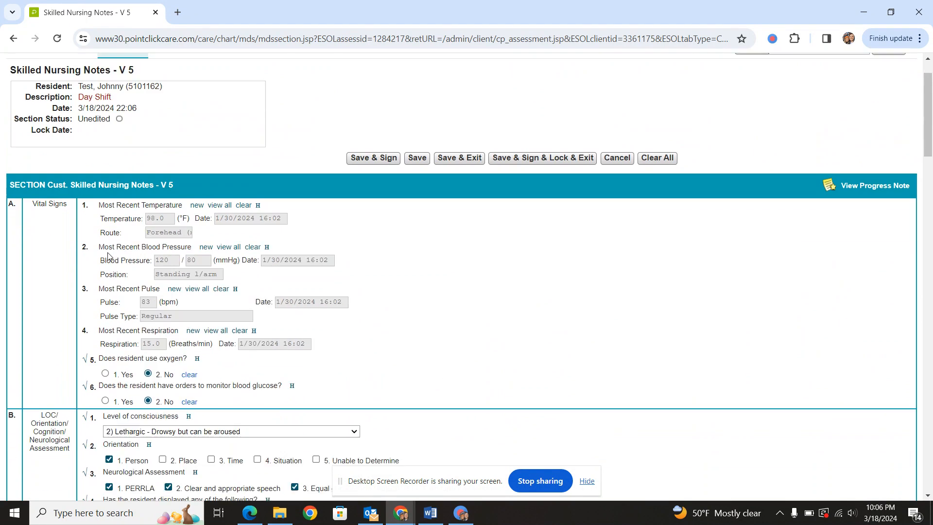
scroll(108, 255, down, 7)
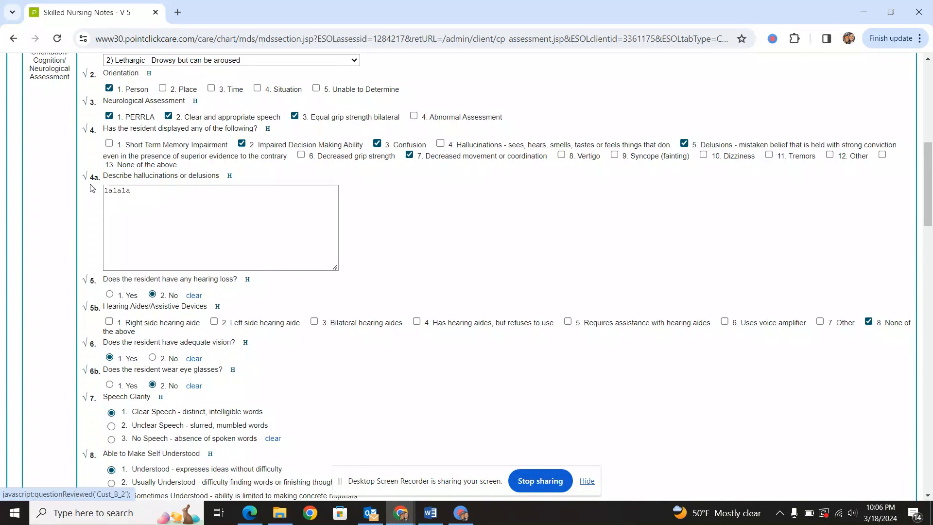
scroll(92, 188, down, 14)
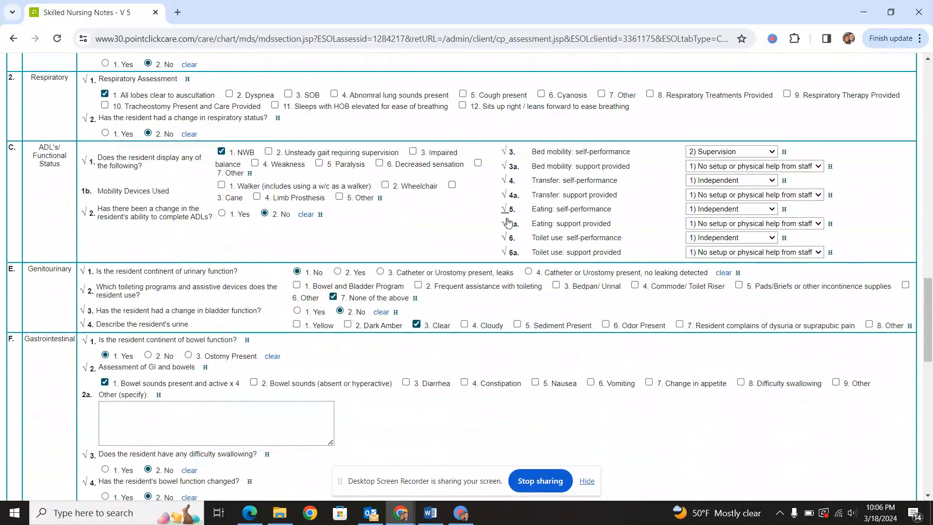
scroll(431, 258, down, 5)
scroll(108, 253, up, 20)
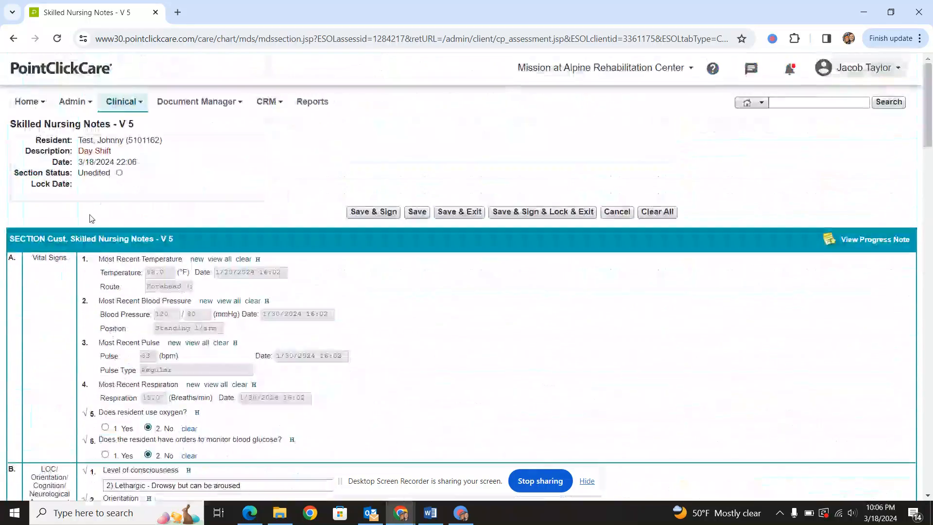
scroll(90, 218, down, 7)
scroll(90, 219, up, 4)
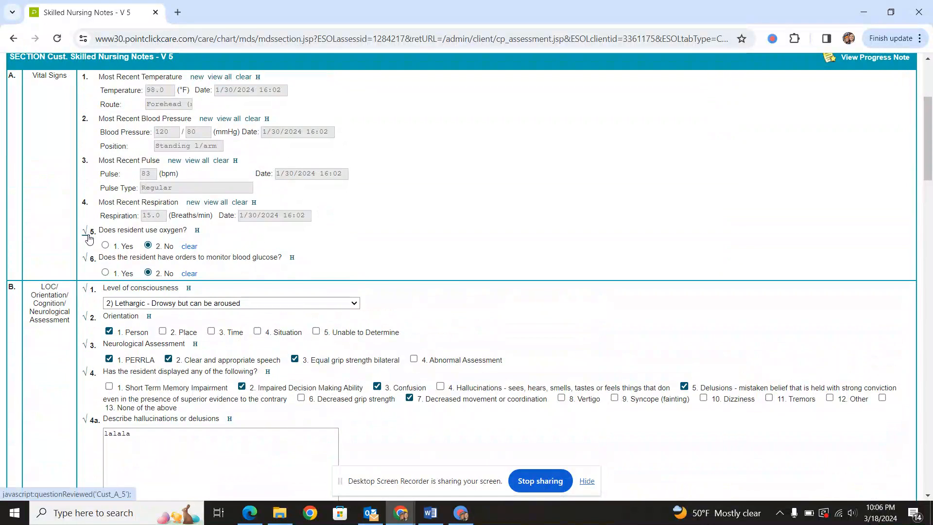
- Acknowledge the copied answers to Vital Signs questions 5 and 6 and section B questions 1, 2, 3, 4 and 4a
click(88, 239)
click(88, 261)
click(87, 289)
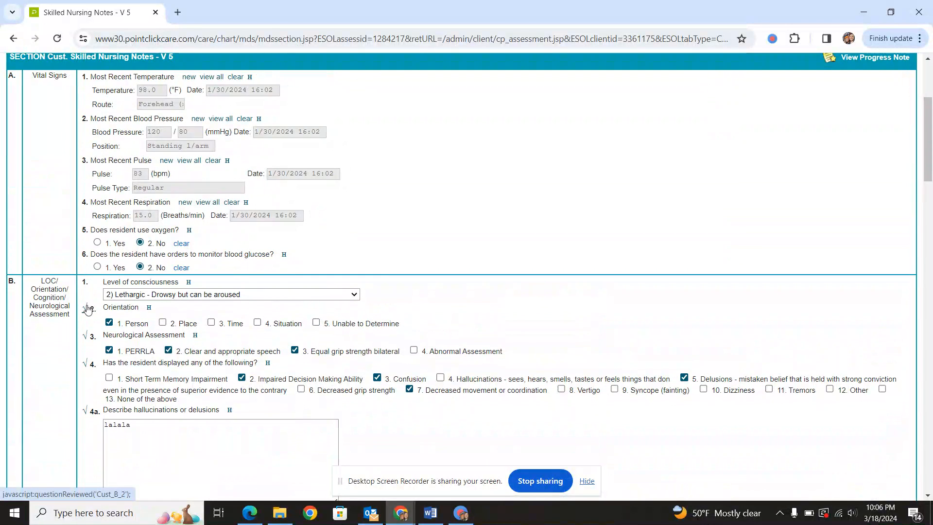
click(87, 309)
click(88, 332)
click(87, 357)
click(89, 402)
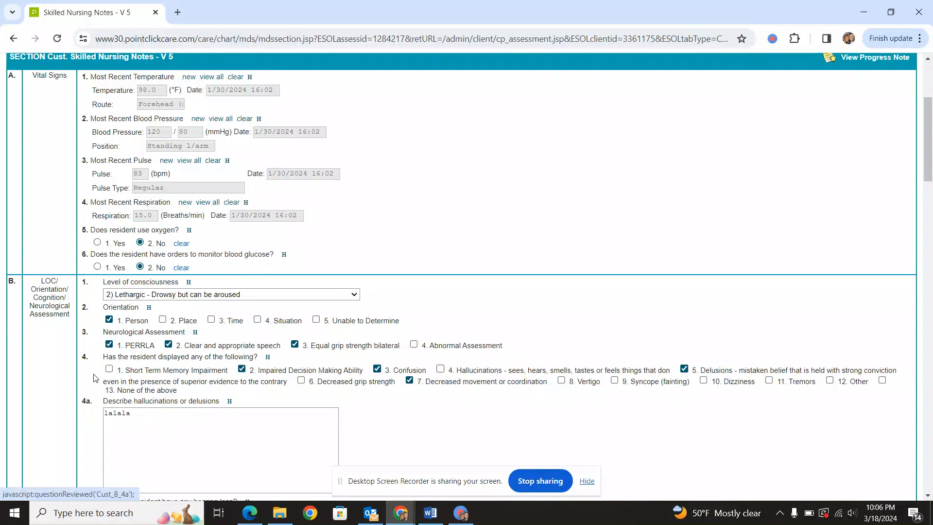
- Save the assessment, then acknowledge all remaining questions at once from its error list and save the acknowledgements
scroll(94, 378, up, 4)
click(418, 212)
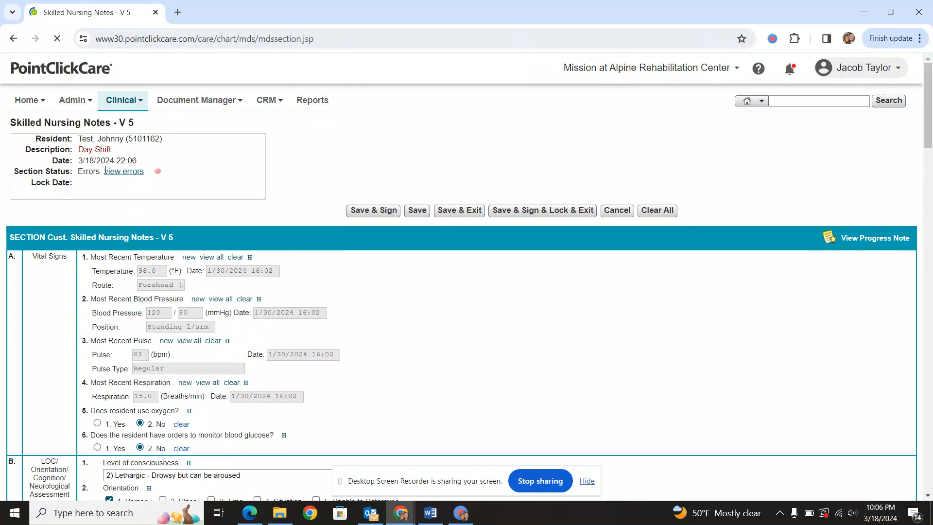
click(127, 174)
scroll(426, 257, down, 15)
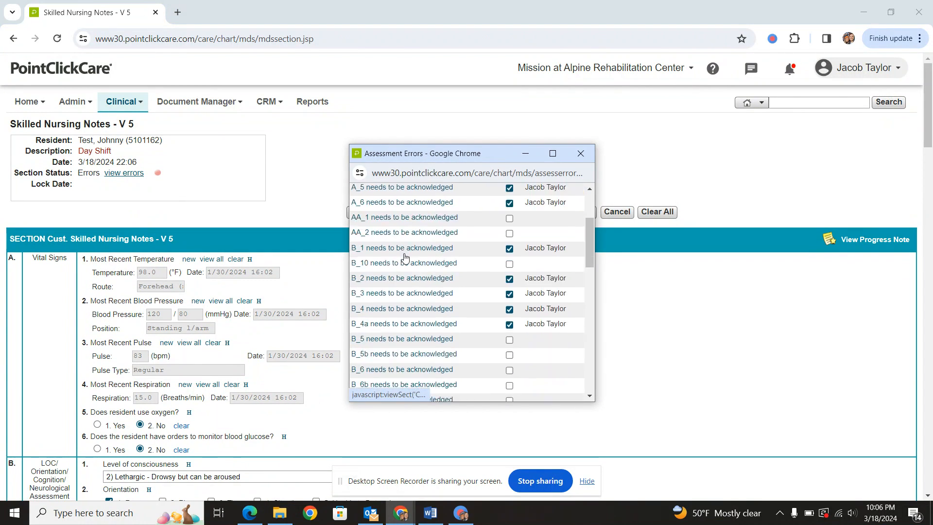
click(384, 383)
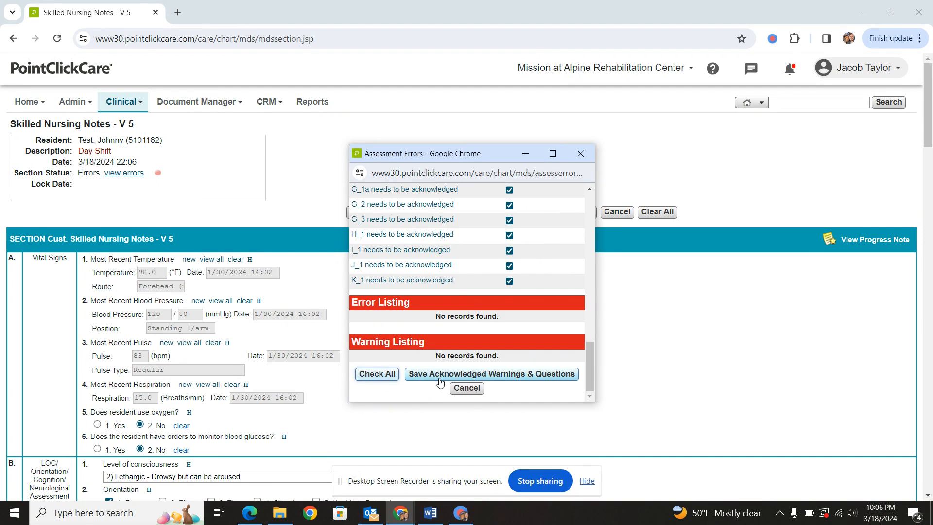
click(440, 381)
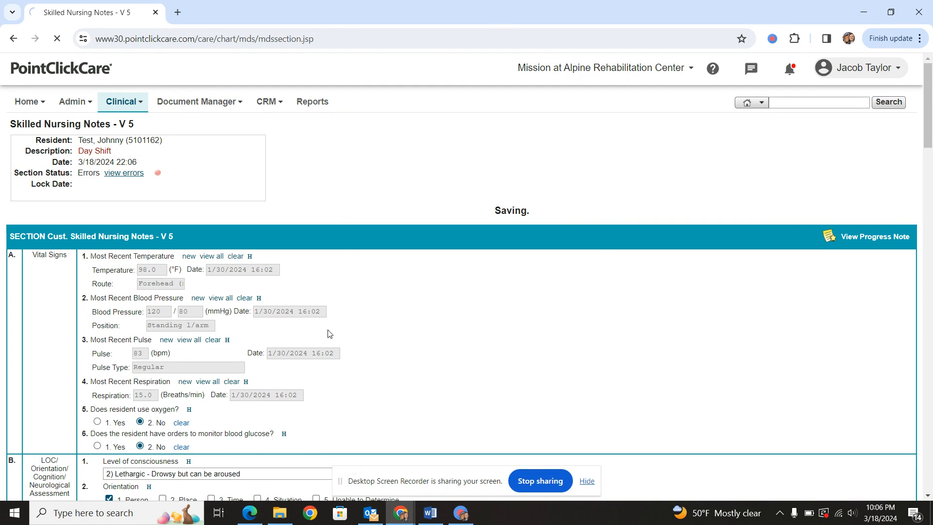
- Check the acknowledged answers from the neurological section down to the Daily Progress Note
scroll(157, 239, down, 10)
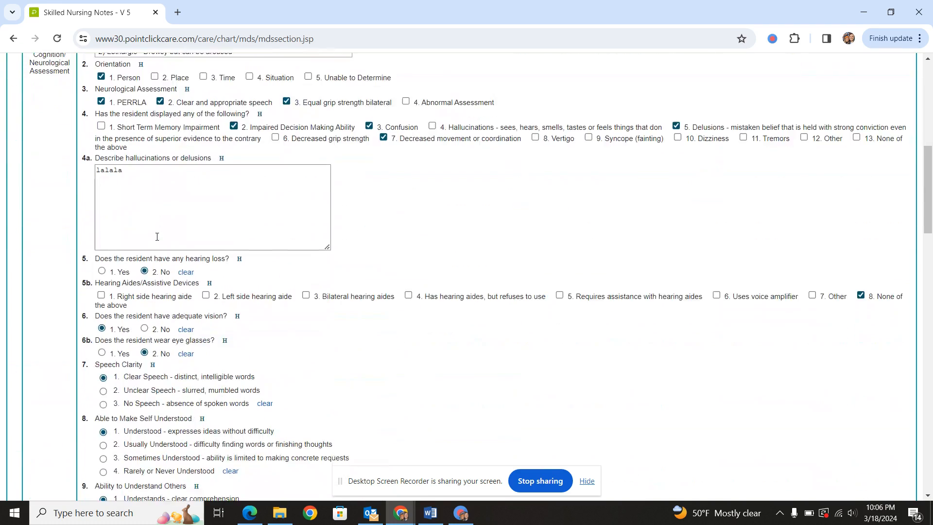
scroll(156, 241, up, 3)
scroll(206, 341, down, 3)
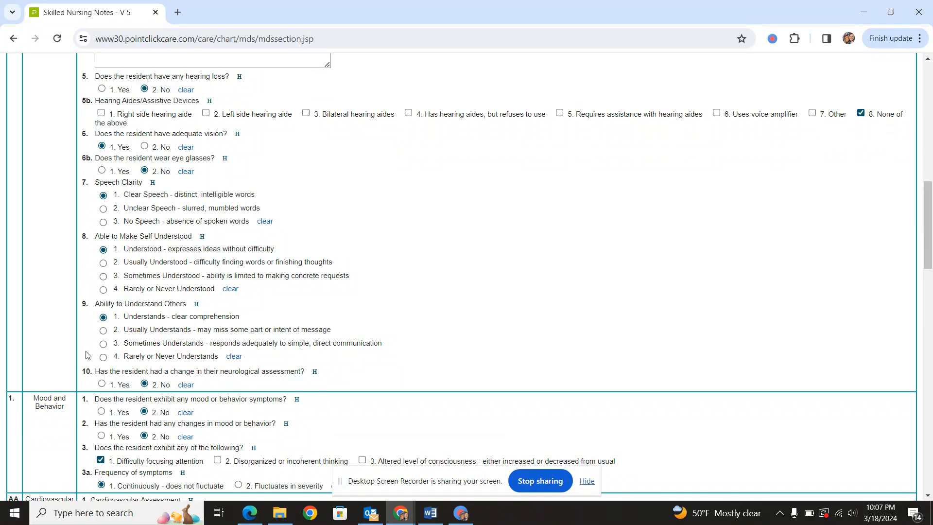
scroll(88, 355, down, 7)
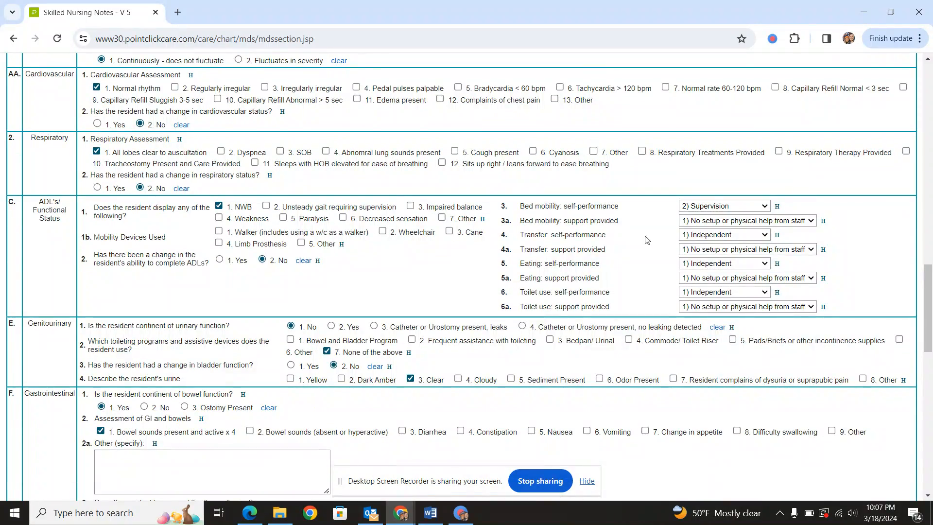
scroll(389, 306, down, 4)
scroll(140, 241, down, 8)
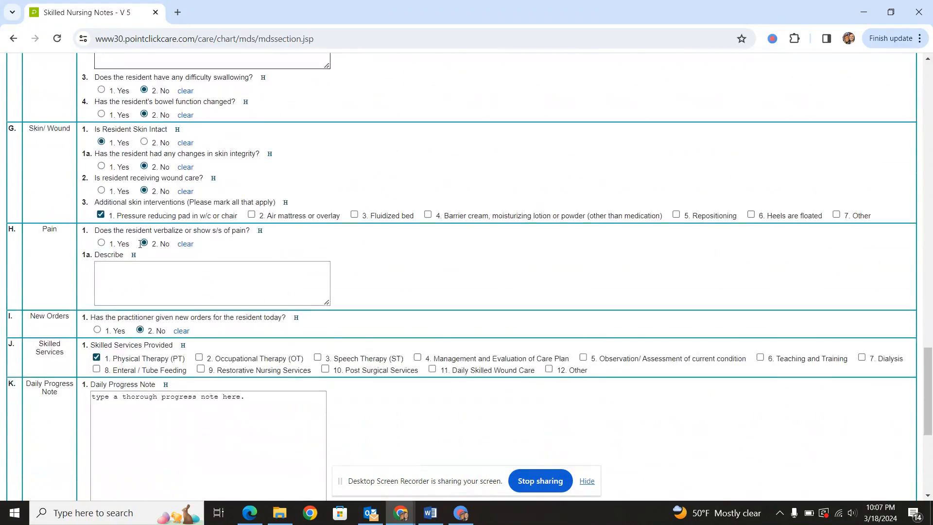
click(263, 277)
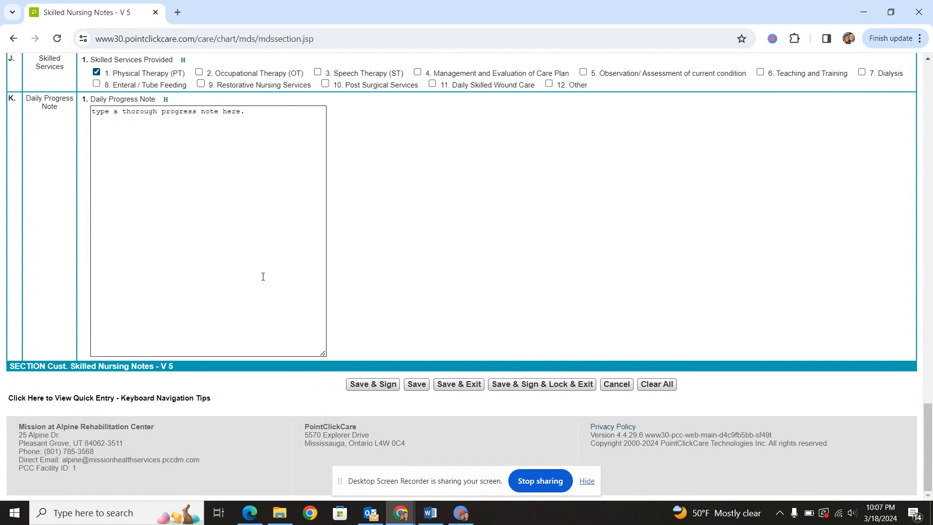
- Save, sign and lock the copied Skilled Nursing Notes, accepting the structured progress note and entering the account password
click(524, 385)
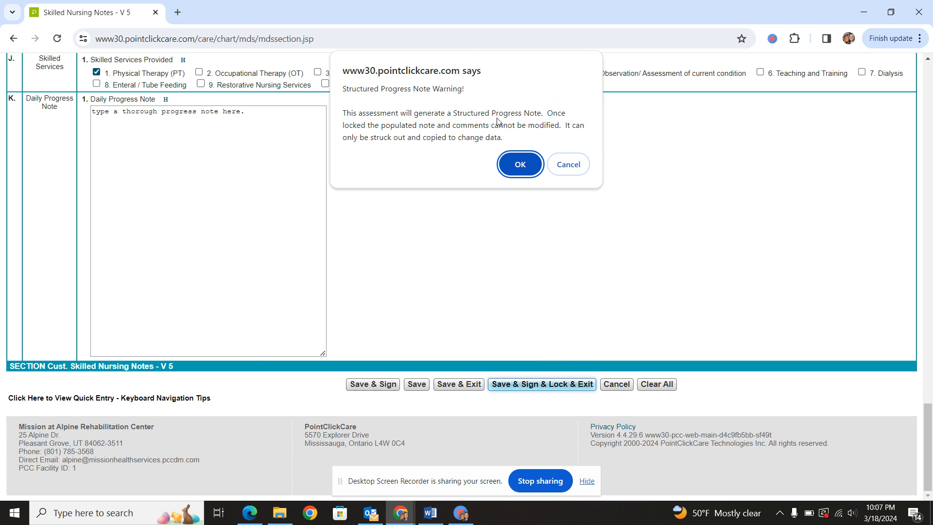
click(521, 164)
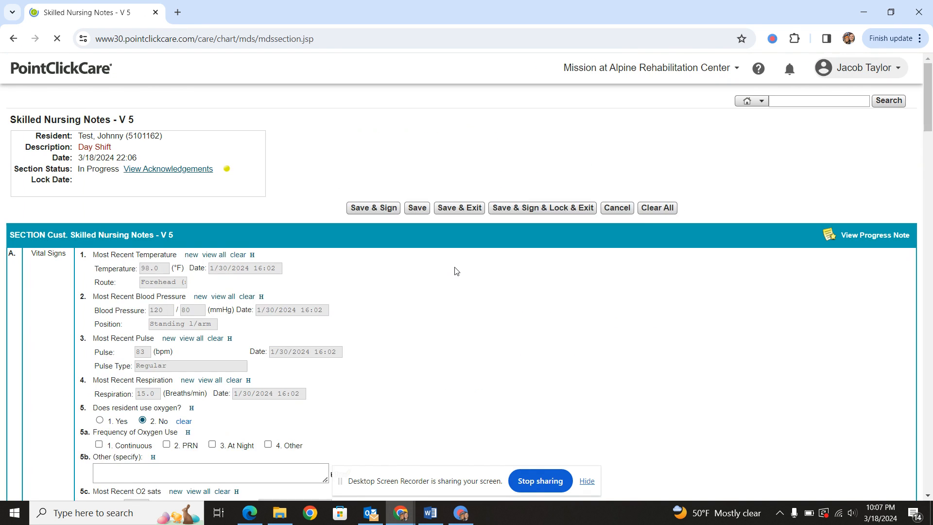
click(409, 236)
click(438, 259)
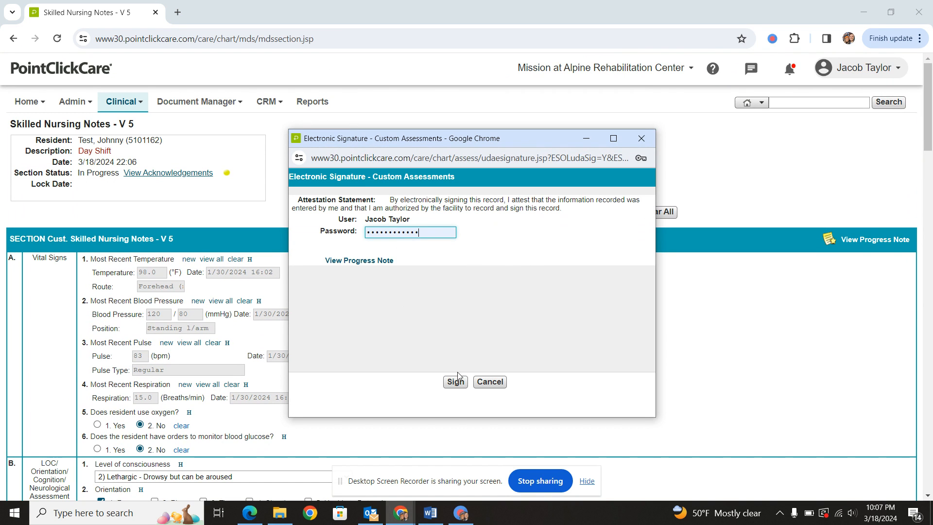
click(456, 382)
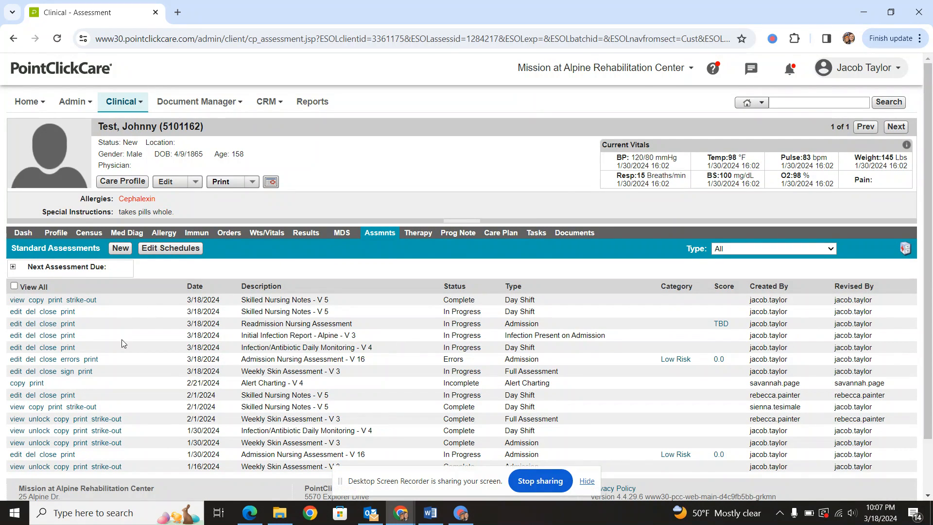
- Delete the Day Shift Skilled Nursing Notes dated 3/18/2024 that is still in progress, and confirm the deletion
click(30, 313)
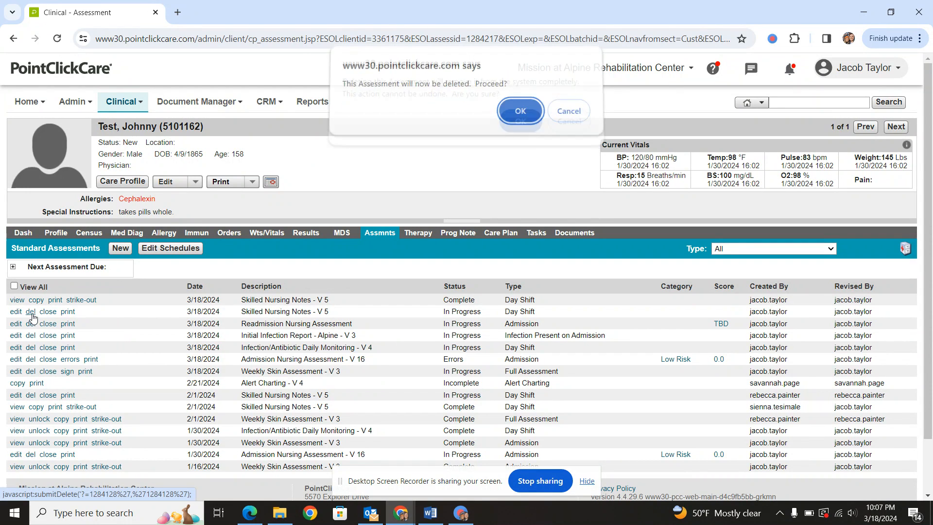
key(Return)
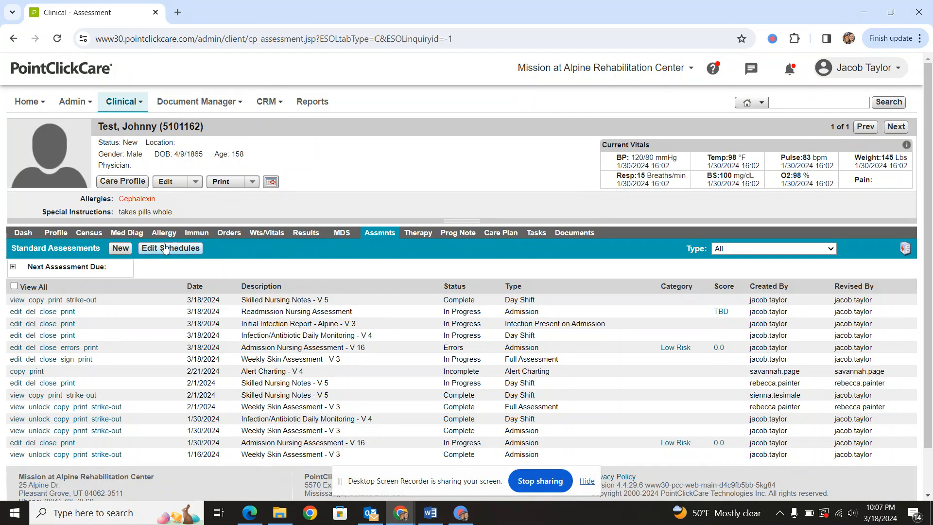
- Create a new Weekly Skin Assessment - V 3 dated 3/18/2024 with Admission as the type of assessment
click(121, 248)
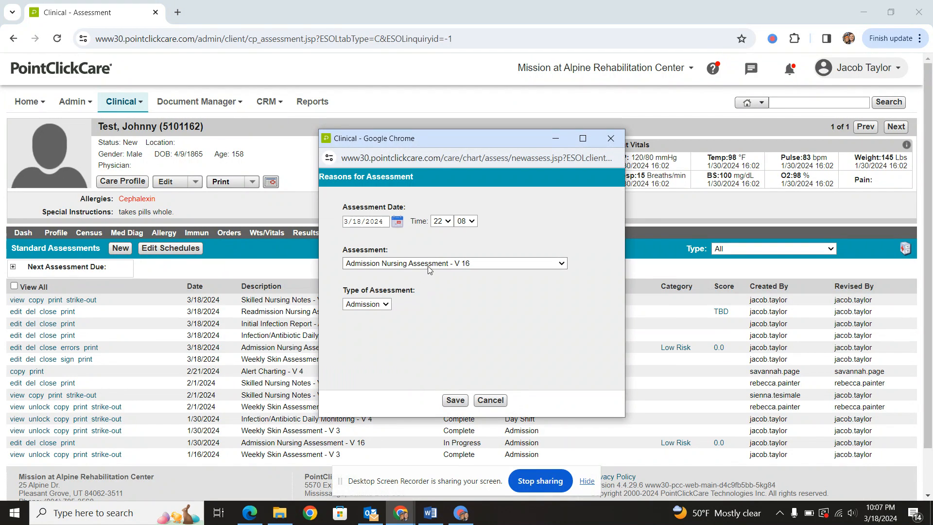
click(457, 263)
scroll(414, 368, down, 8)
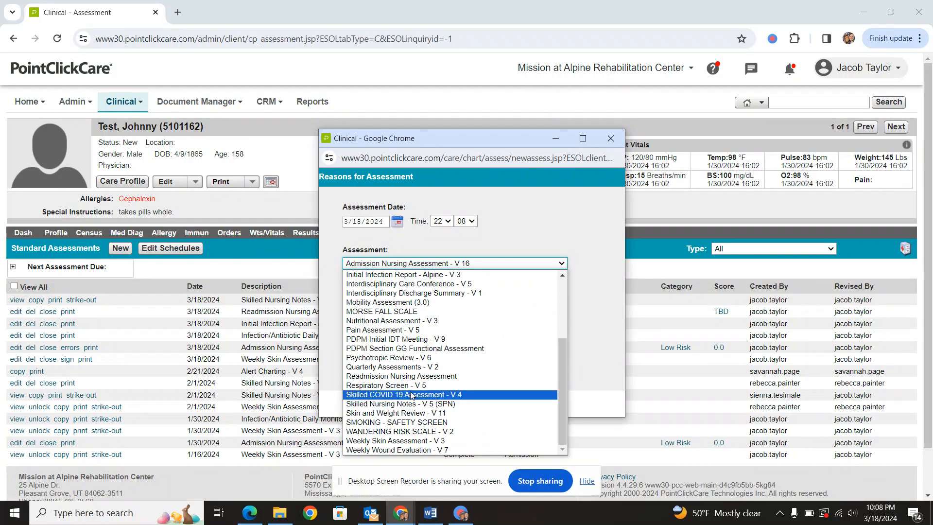
click(402, 441)
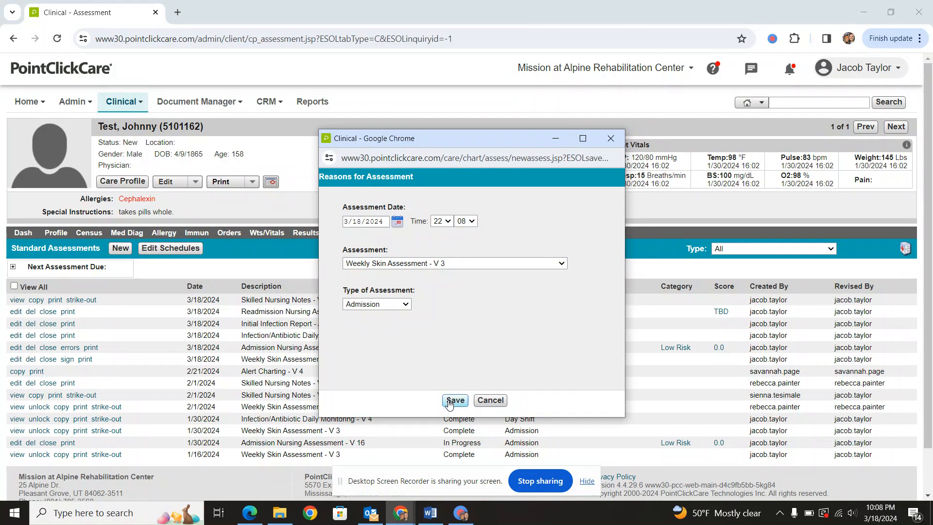
click(448, 402)
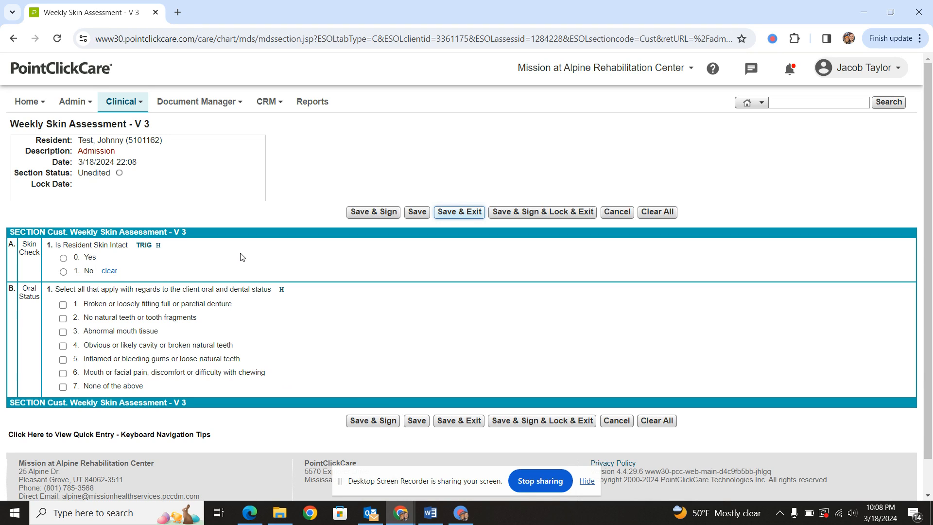
- Answer Yes to skin intact and None of the above for oral status, then save the assessment and dismiss the signature request
click(63, 258)
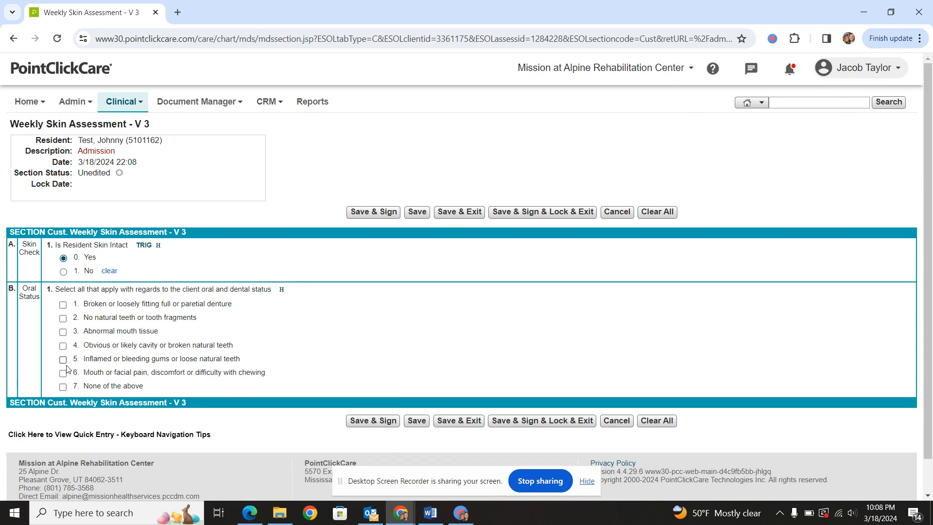
drag(118, 284, 227, 304)
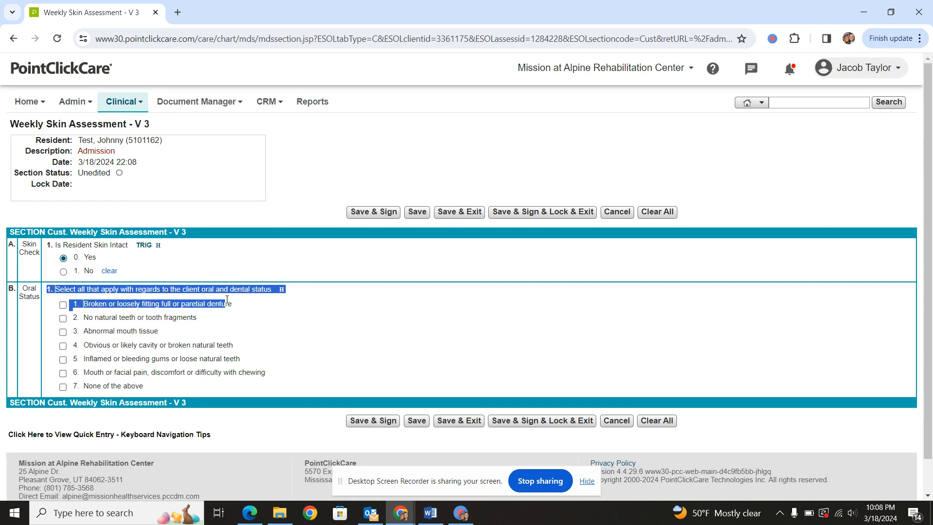
click(235, 304)
click(62, 387)
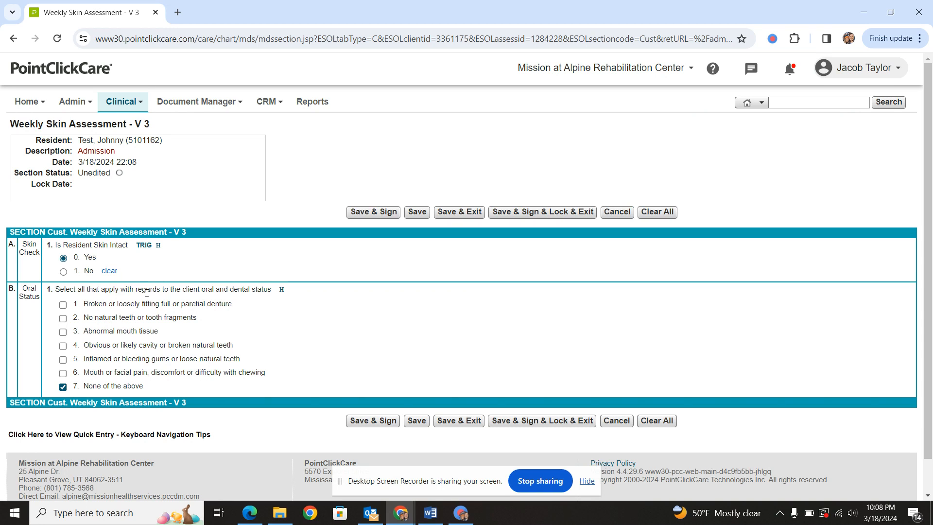
click(526, 214)
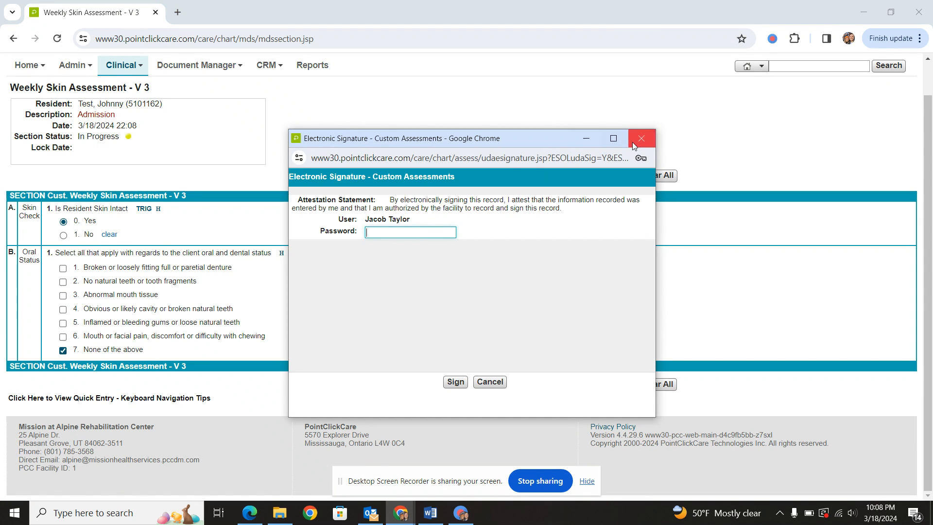
click(634, 143)
- Change the skin intact answer to No and choose 4) Face as the site of the first skin impairment
click(64, 235)
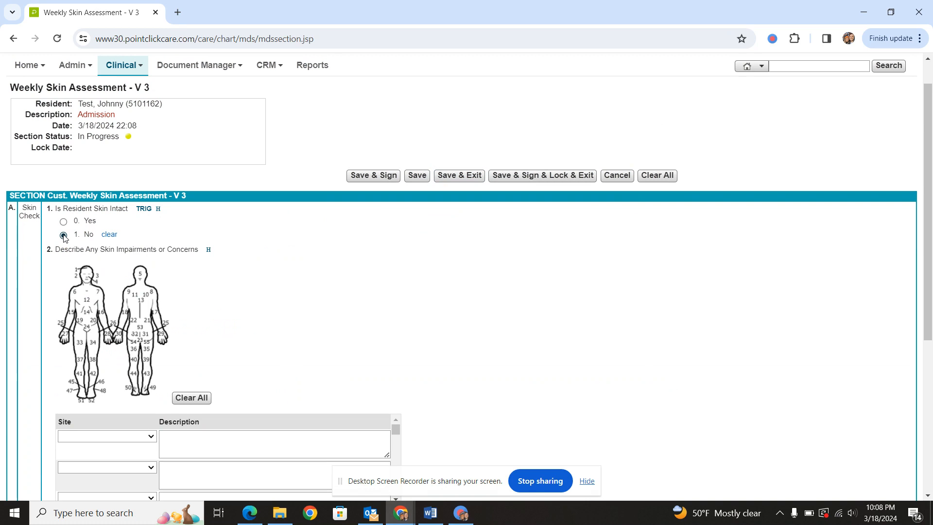
scroll(192, 323, down, 1)
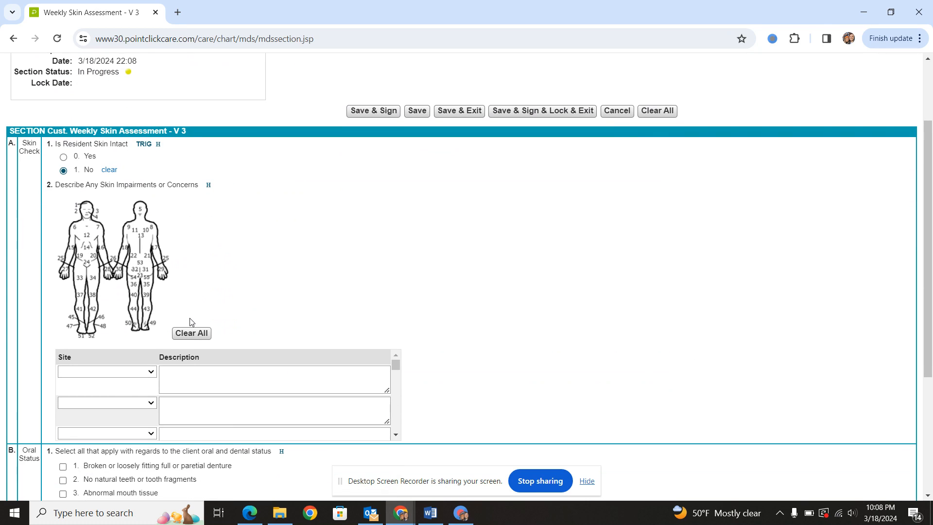
click(124, 374)
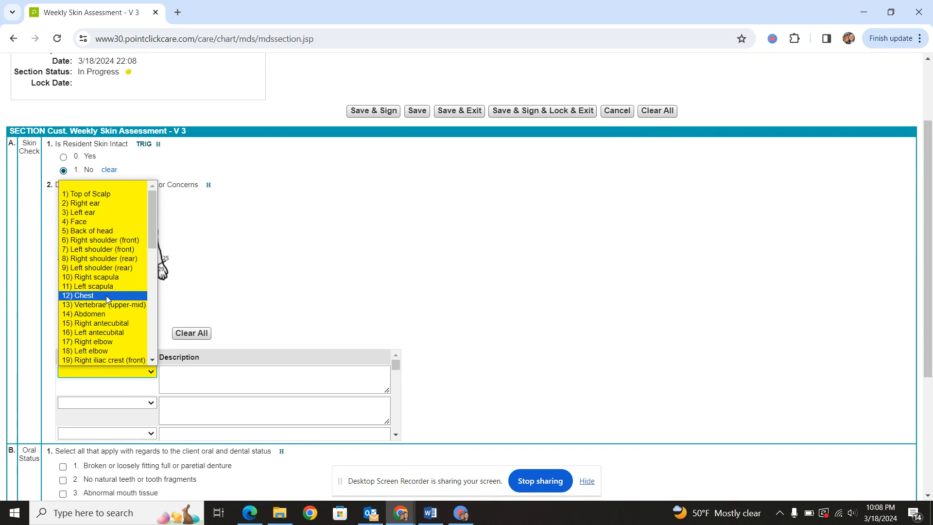
click(106, 295)
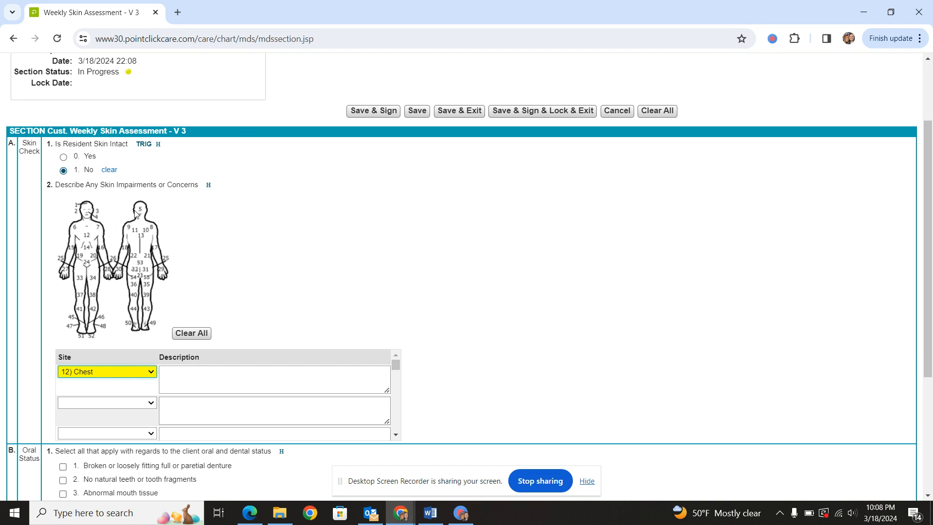
click(126, 378)
click(109, 231)
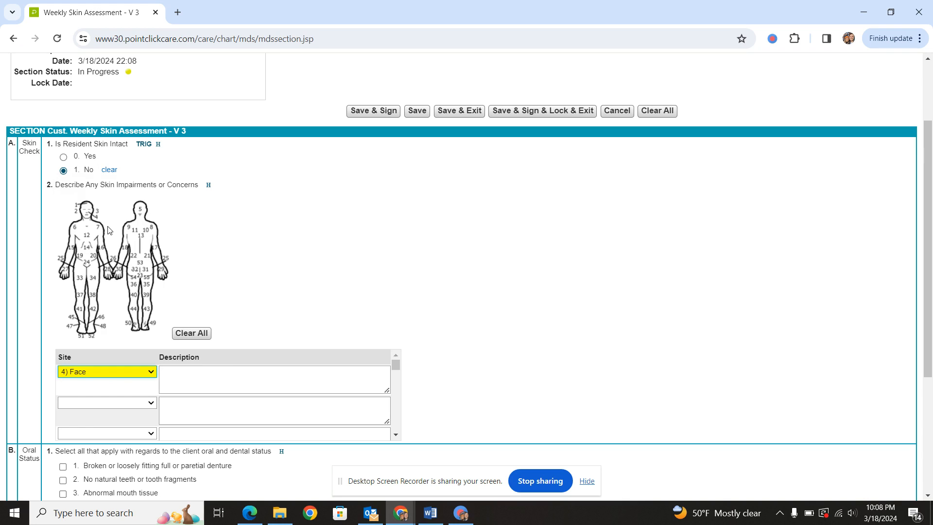
- Describe the face impairment as "abrasion from fall, healing and is now a scab." and revise the end of the description
click(228, 376)
text(abrasion)
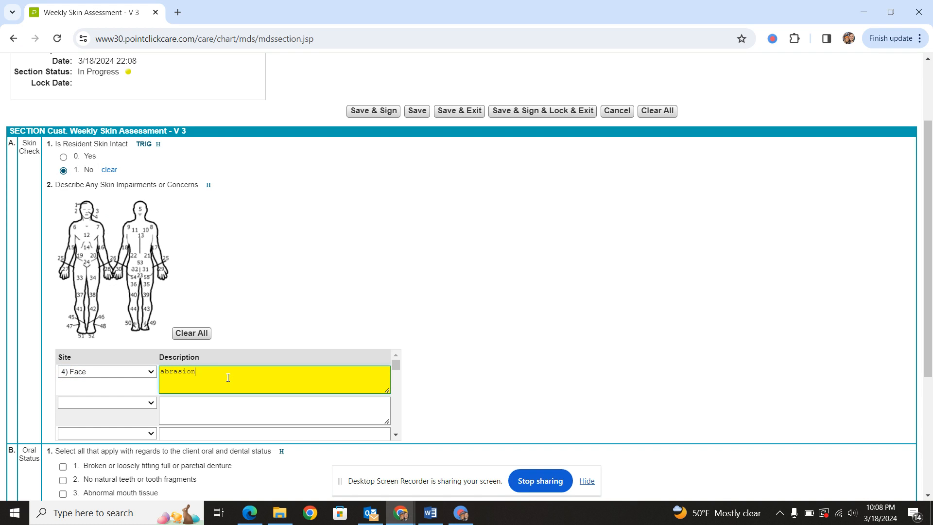
text( from fall, healing and is now a scab.)
key(BackSpace)
key(BackSpace)
key(BackSpace)
key(BackSpace)
key(BackSpace)
key(BackSpace)
key(BackSpace)
key(BackSpace)
key(BackSpace)
key(BackSpace)
key(BackSpace)
key(BackSpace)
key(BackSpace)
key(BackSpace)
key(BackSpace)
key(BackSpace)
key(BackSpace)
key(BackSpace)
key(BackSpace)
key(BackSpace)
key(BackSpace)
key(BackSpace)
text(dnes)
key(BackSpace)
key(BackSpace)
key(BackSpace)
key(BackSpace)
key(BackSpace)
key(BackSpace)
- Set the skin intact answer to Yes, then save, sign and lock the Weekly Skin Assessment with the account password
click(63, 156)
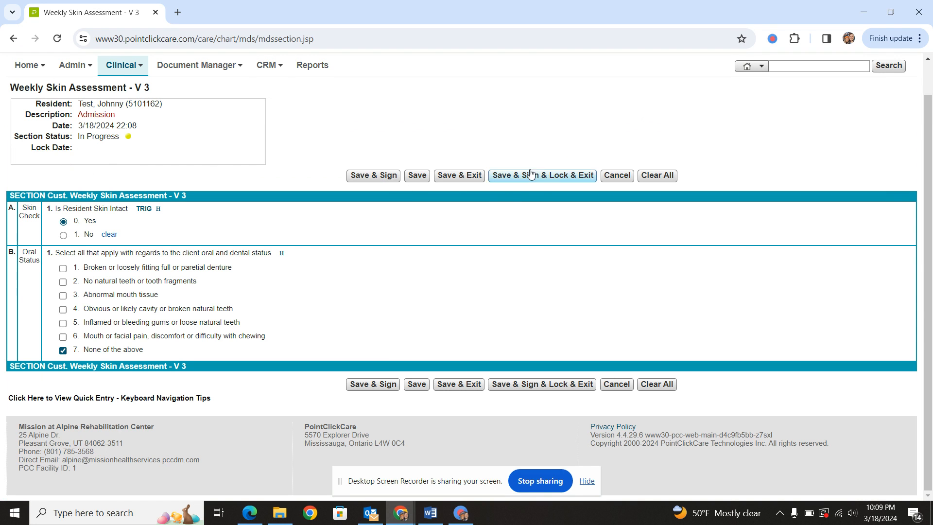
click(531, 174)
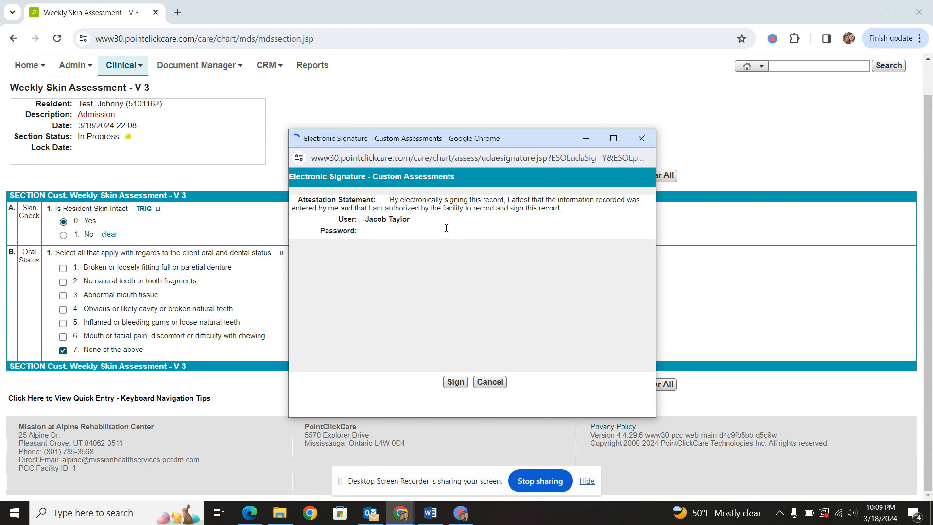
click(446, 231)
click(447, 254)
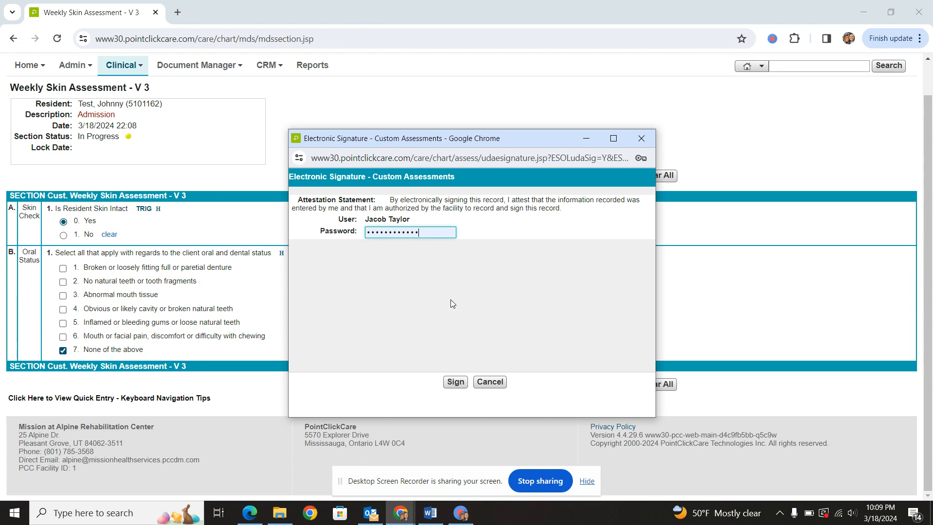
click(455, 382)
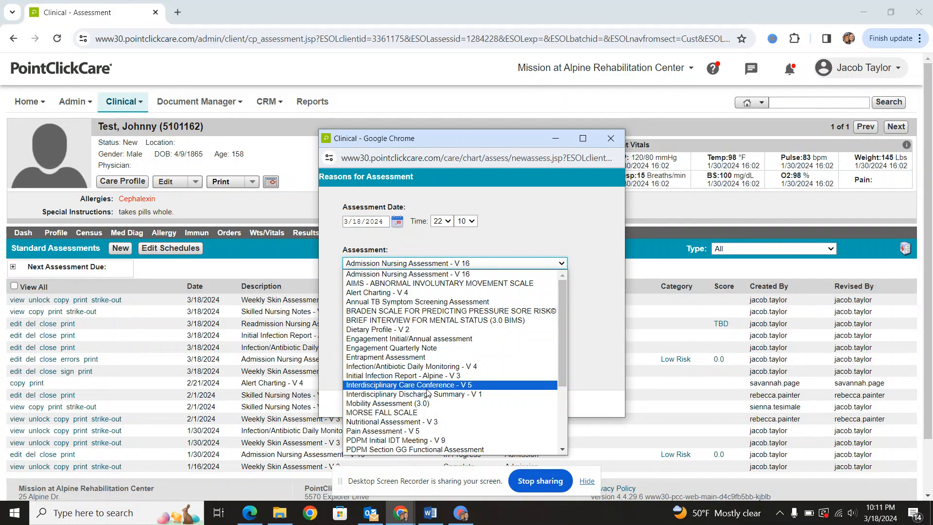
- Look through the assessments available for a new entry down to Weekly Wound Evaluation - V 7, without choosing another one
scroll(398, 403, down, 1)
scroll(398, 403, down, 2)
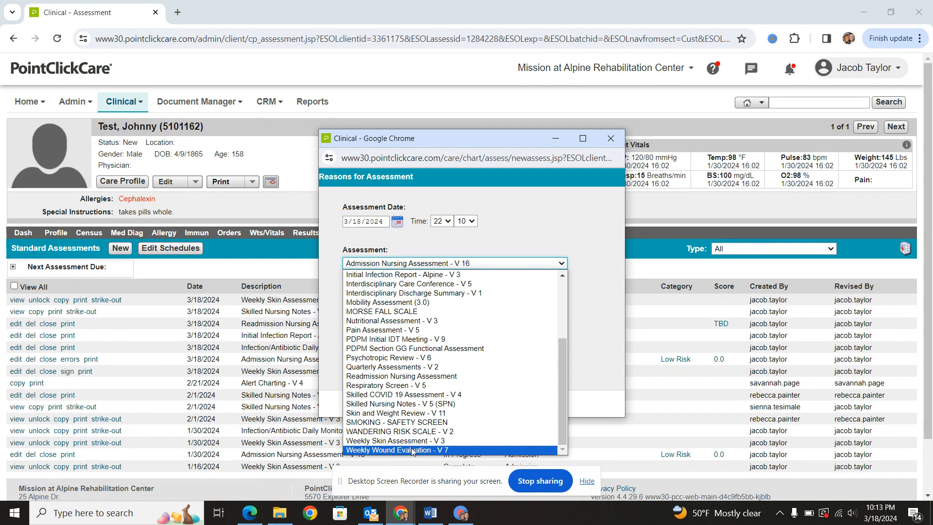
click(498, 243)
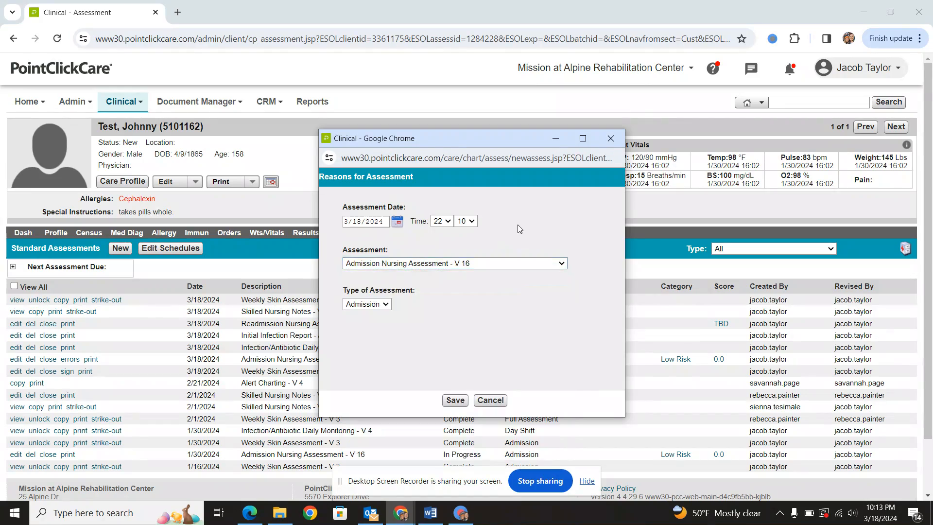